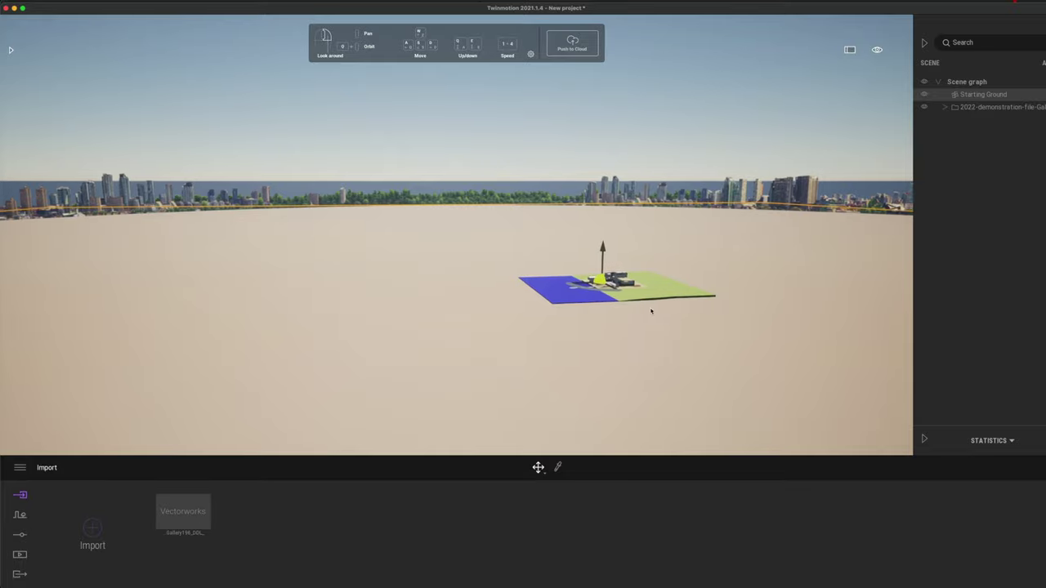
# Examine the imported gallery building and its waterfront site from closer and higher viewpoints.
pyautogui.scroll(10, 662, 315)
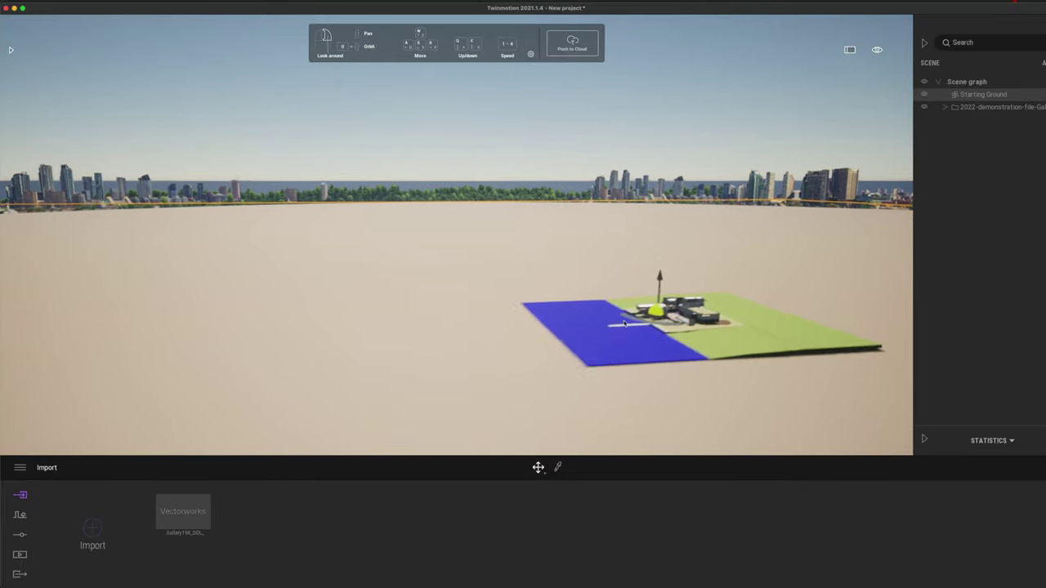
pyautogui.moveTo(662, 316); pyautogui.dragTo(719, 323, button='middle')
pyautogui.moveTo(584, 357); pyautogui.dragTo(584, 366, button='middle')
pyautogui.moveTo(583, 363); pyautogui.dragTo(665, 401, button='right')
pyautogui.moveTo(583, 362); pyautogui.dragTo(579, 262, button='middle')
pyautogui.scroll(6, 598, 338)
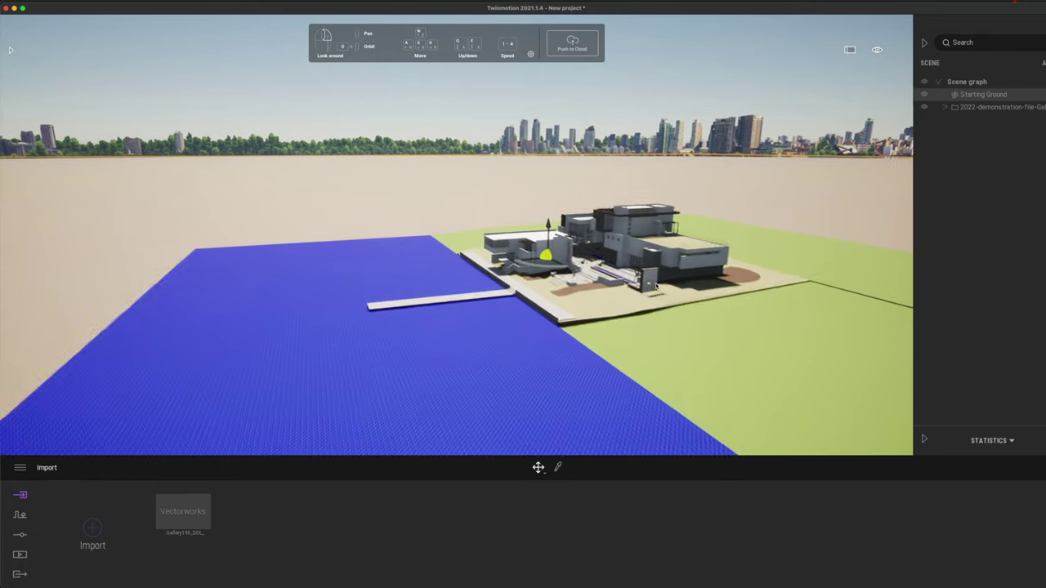
pyautogui.scroll(6, 655, 285)
pyautogui.moveTo(645, 288); pyautogui.dragTo(725, 284, button='right')
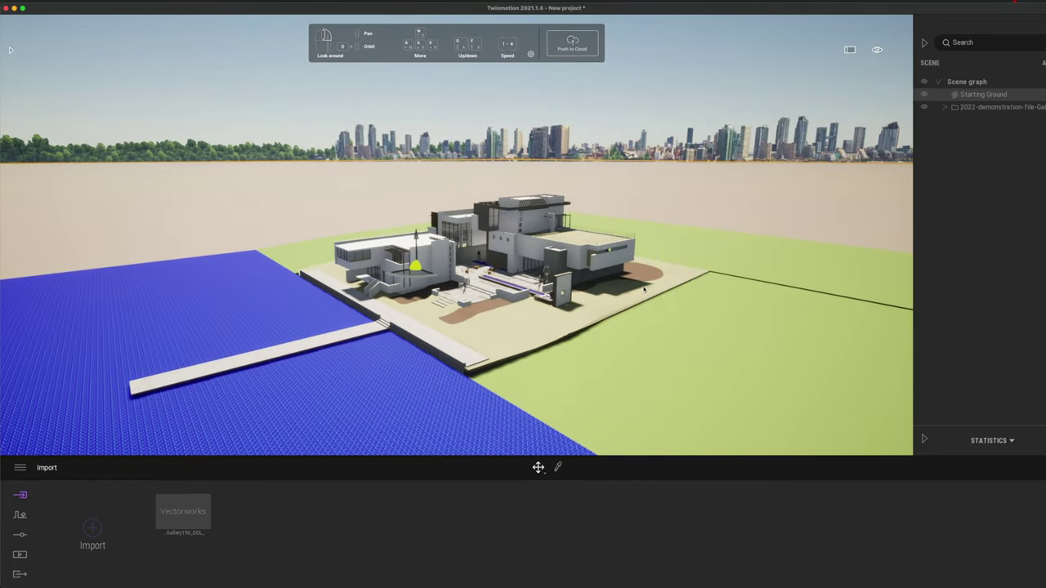
pyautogui.scroll(5, 646, 289)
pyautogui.moveTo(646, 289); pyautogui.dragTo(646, 259, button='middle')
pyautogui.moveTo(646, 286); pyautogui.dragTo(634, 263, button='right')
pyautogui.moveTo(641, 282); pyautogui.dragTo(642, 263, button='middle')
pyautogui.moveTo(642, 282)
pyautogui.mouseDown(button='right')
pyautogui.moveTo(639, 268)
pyautogui.moveTo(647, 282)
pyautogui.mouseUp(button='right')
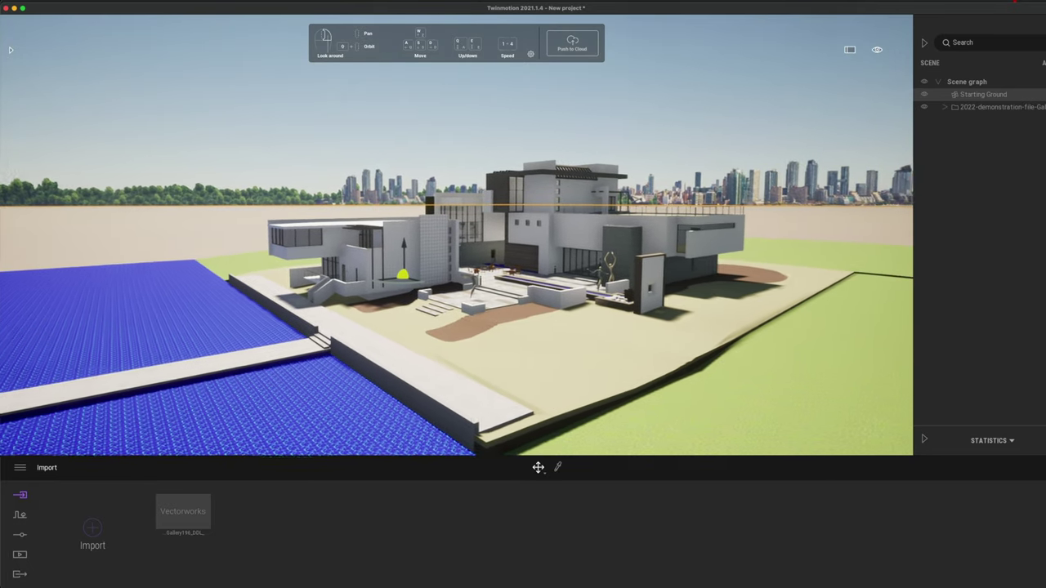
pyautogui.scroll(-3, 571, 316)
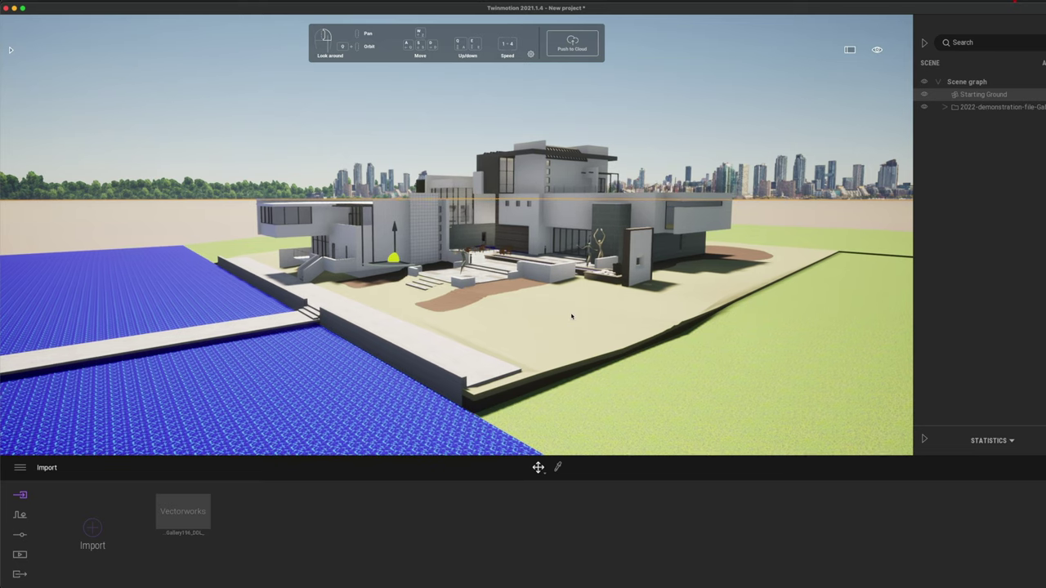
# Save the project as Gallery in the 02 M1 Twinmotion Testing folder.
pyautogui.press('super+s')
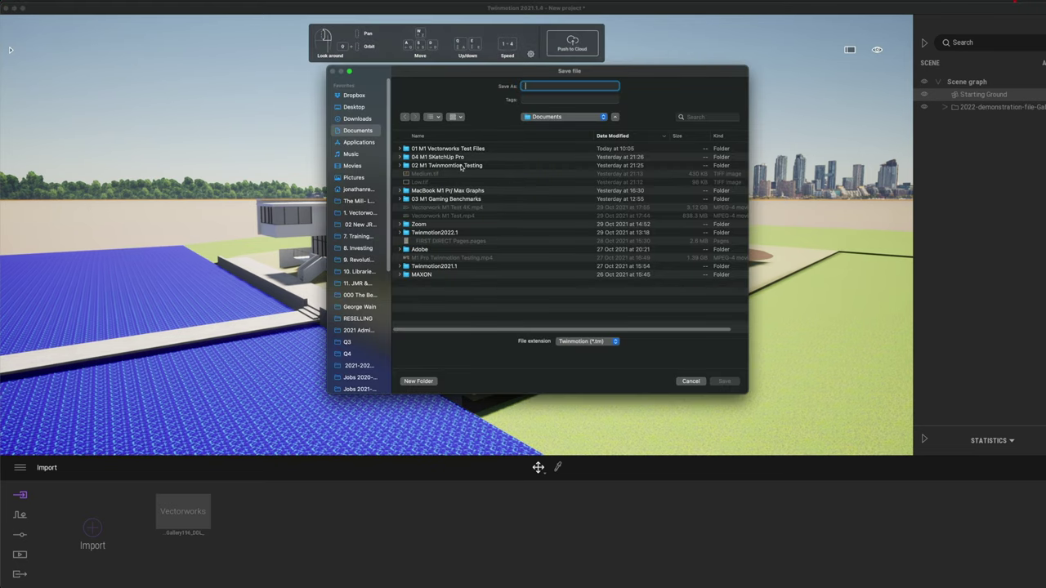
pyautogui.doubleClick(460, 166)
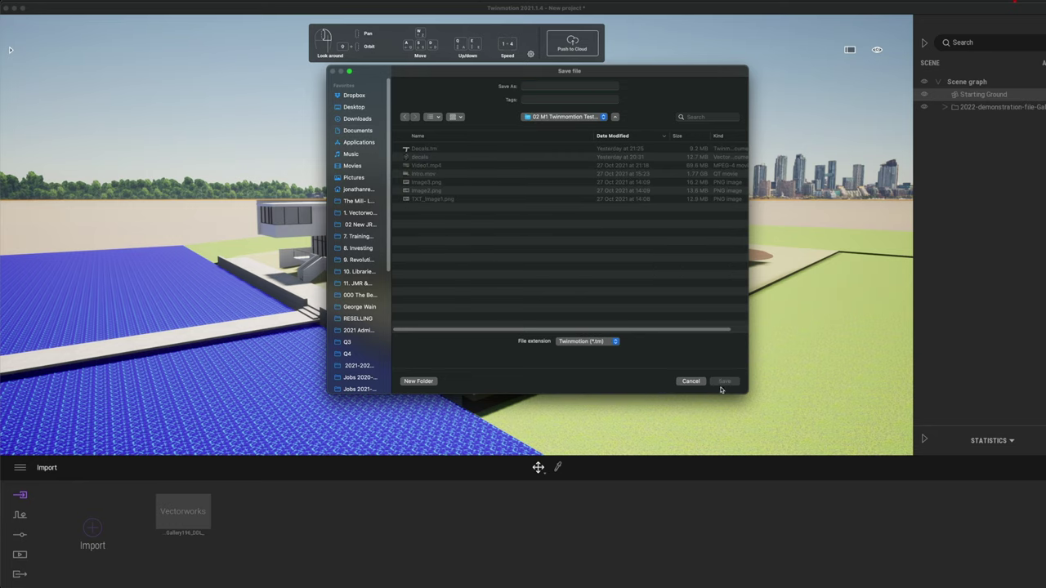
pyautogui.click(550, 87)
pyautogui.write('Gallery')
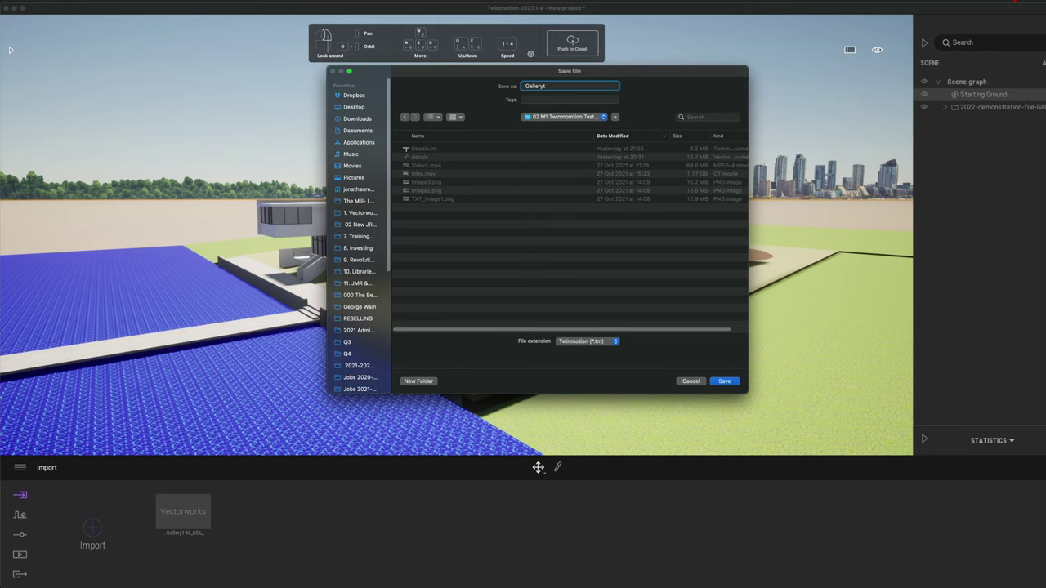
pyautogui.press('Return')
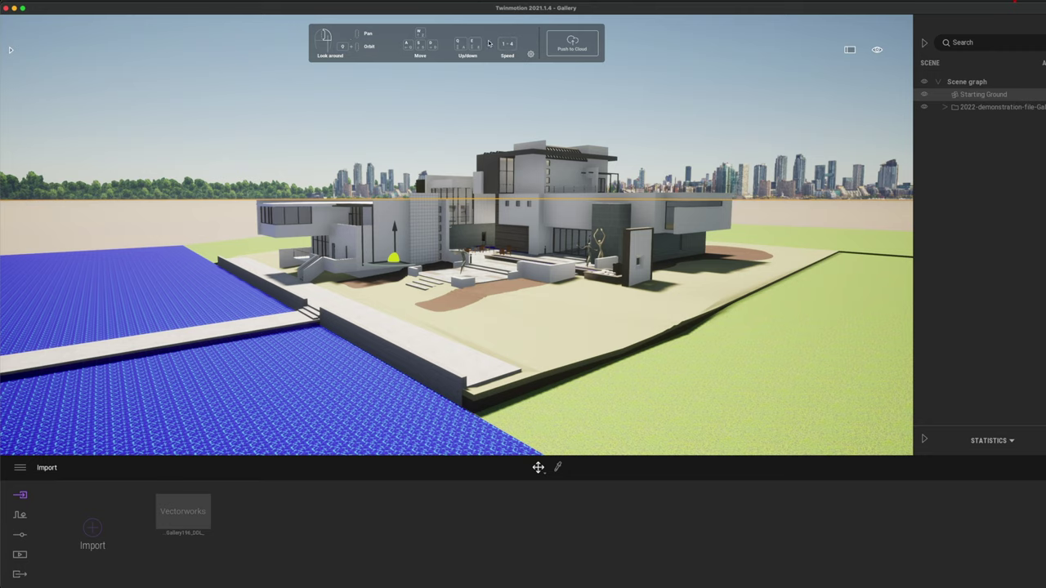
# Hide the navigation panel from the viewport.
pyautogui.click(531, 56)
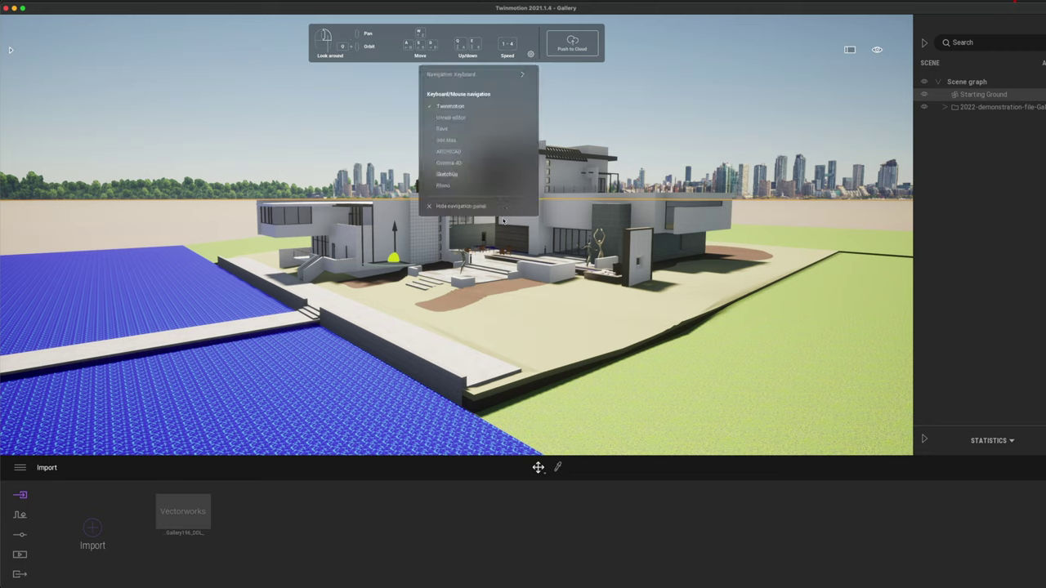
pyautogui.click(472, 207)
pyautogui.moveTo(87, 422); pyautogui.dragTo(178, 434, button='middle')
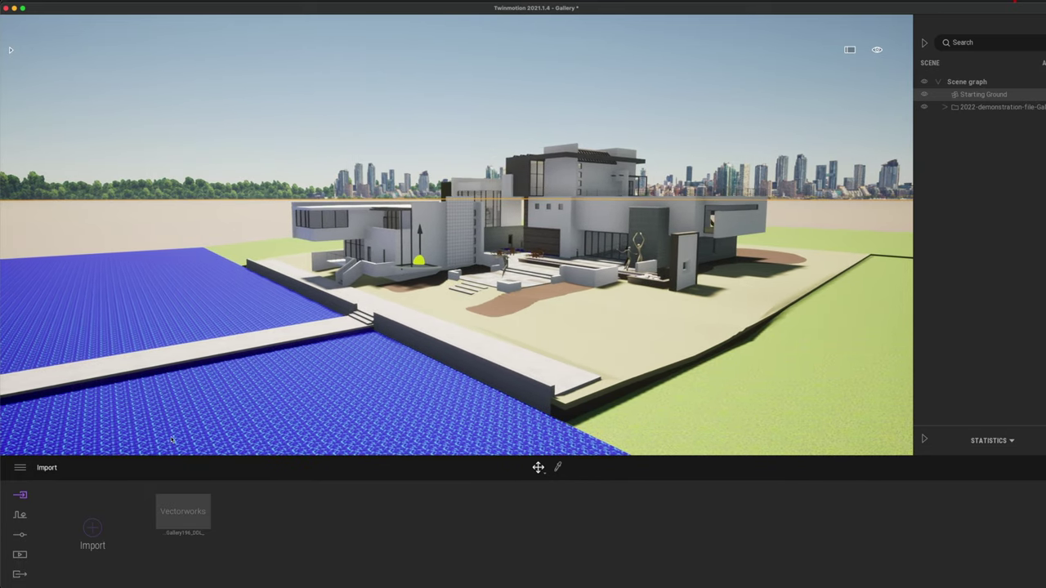
# Set the location's background picture to Bay after trying None, Town, Countryside, Waterfront and City island.
pyautogui.click(20, 517)
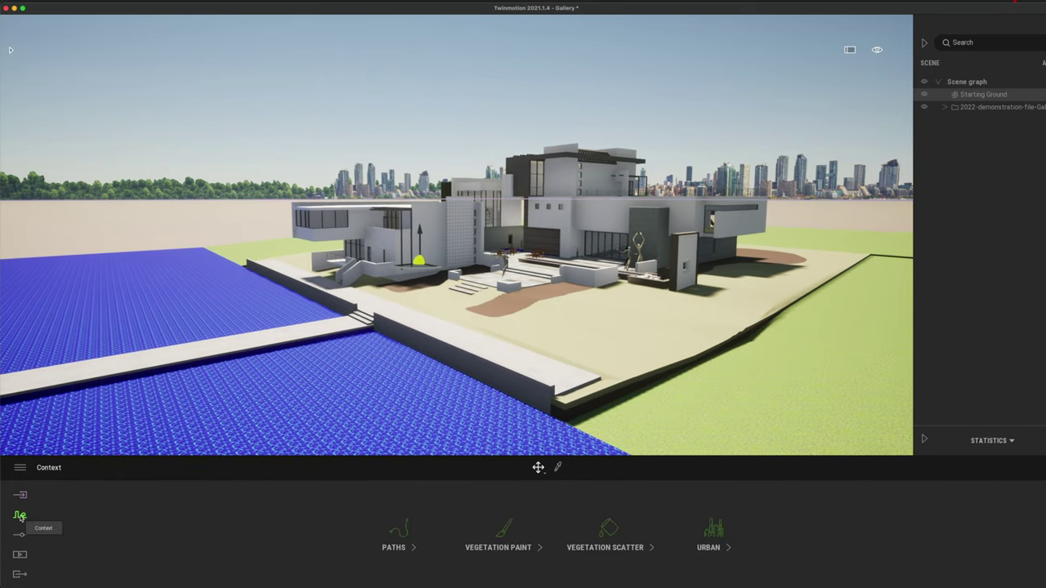
pyautogui.click(20, 534)
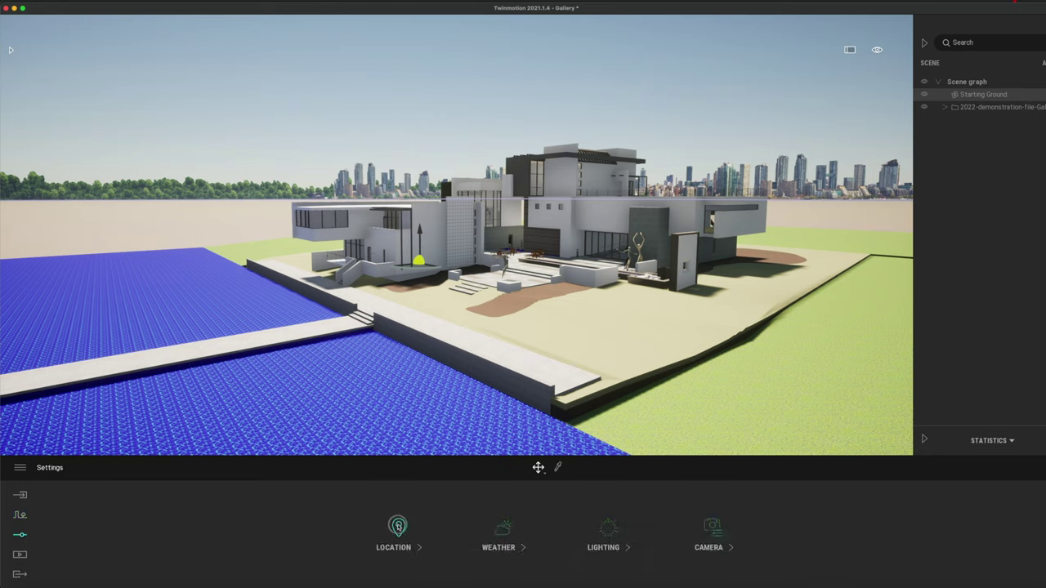
pyautogui.click(398, 527)
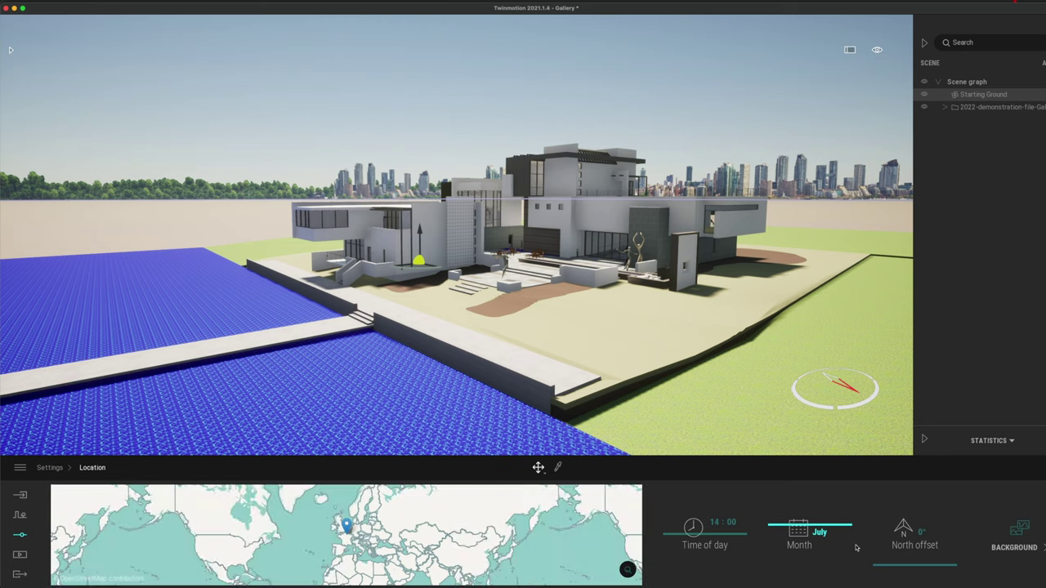
pyautogui.click(1019, 533)
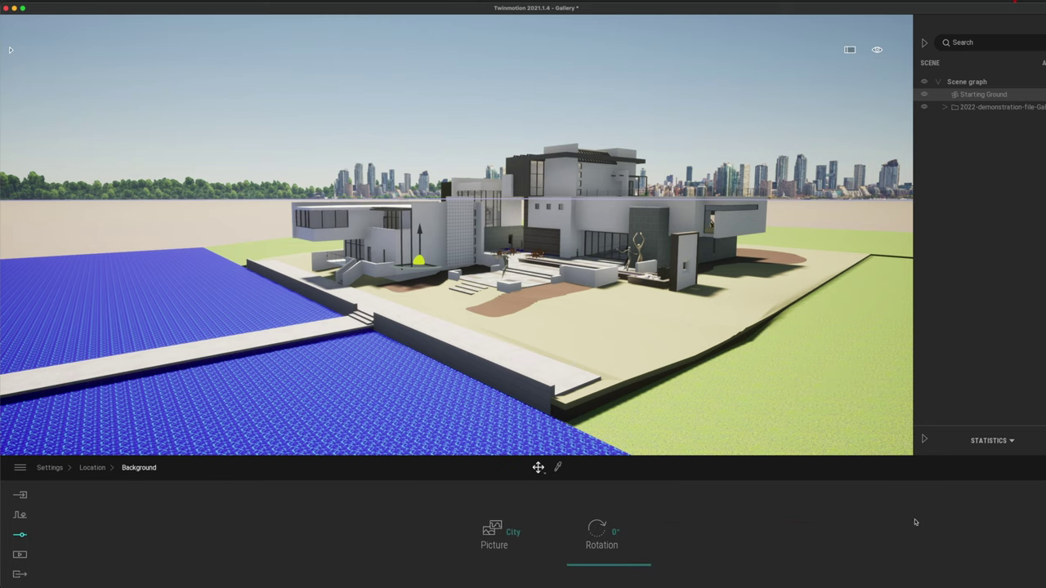
pyautogui.click(511, 535)
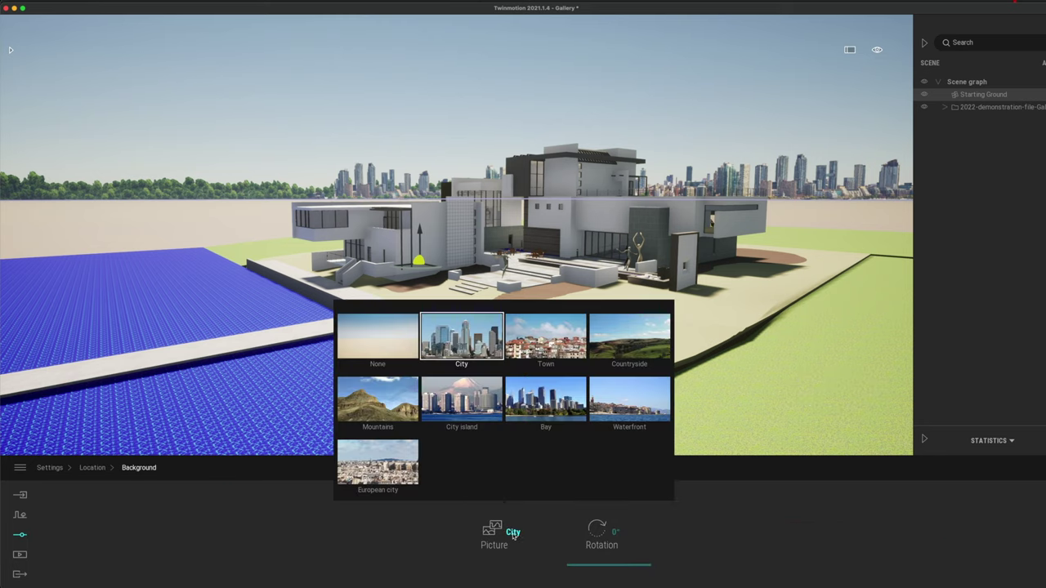
pyautogui.click(388, 353)
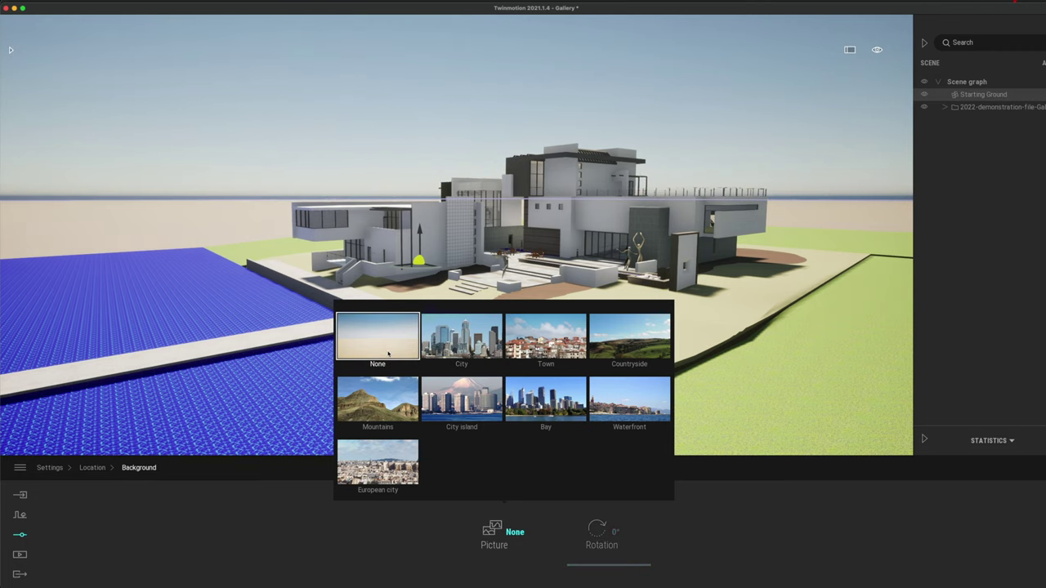
pyautogui.click(548, 353)
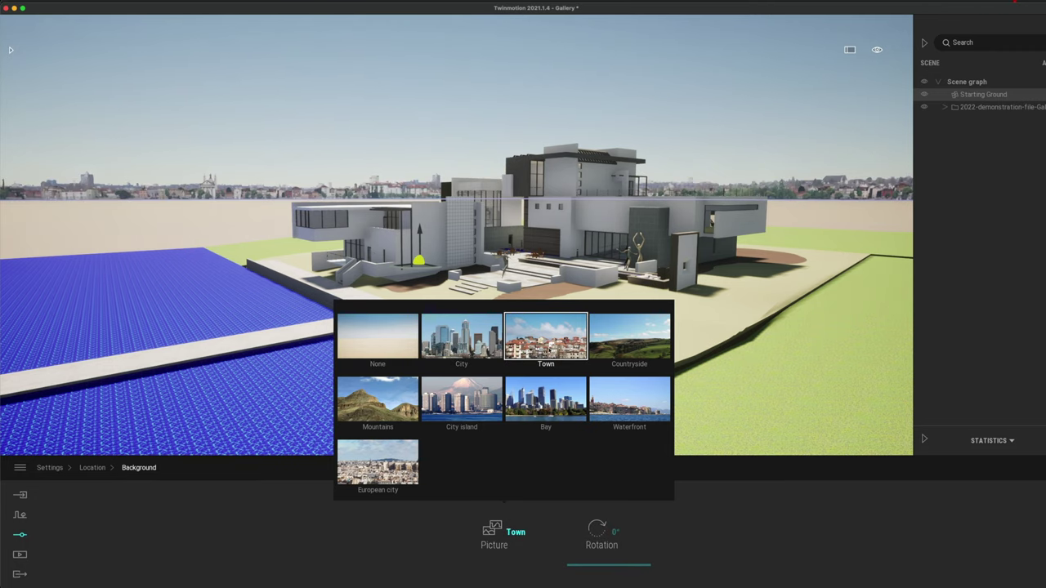
pyautogui.click(615, 351)
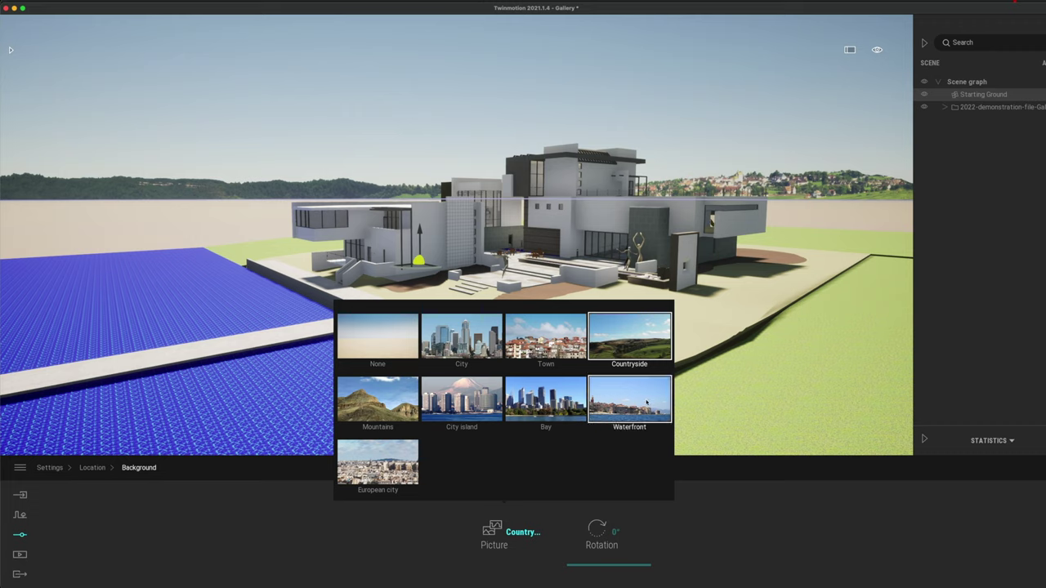
pyautogui.click(606, 411)
pyautogui.click(561, 408)
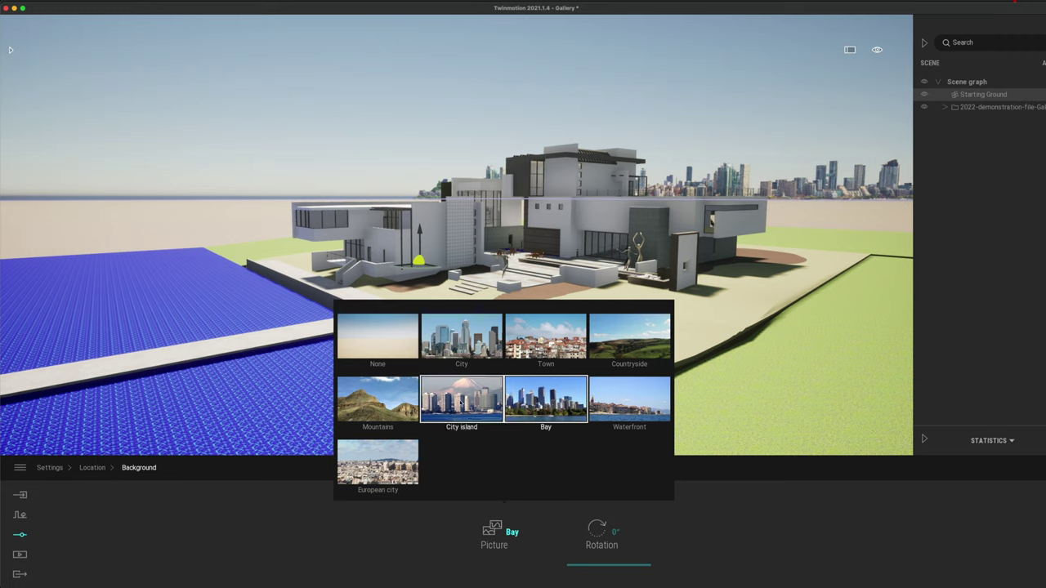
pyautogui.click(459, 400)
pyautogui.click(516, 410)
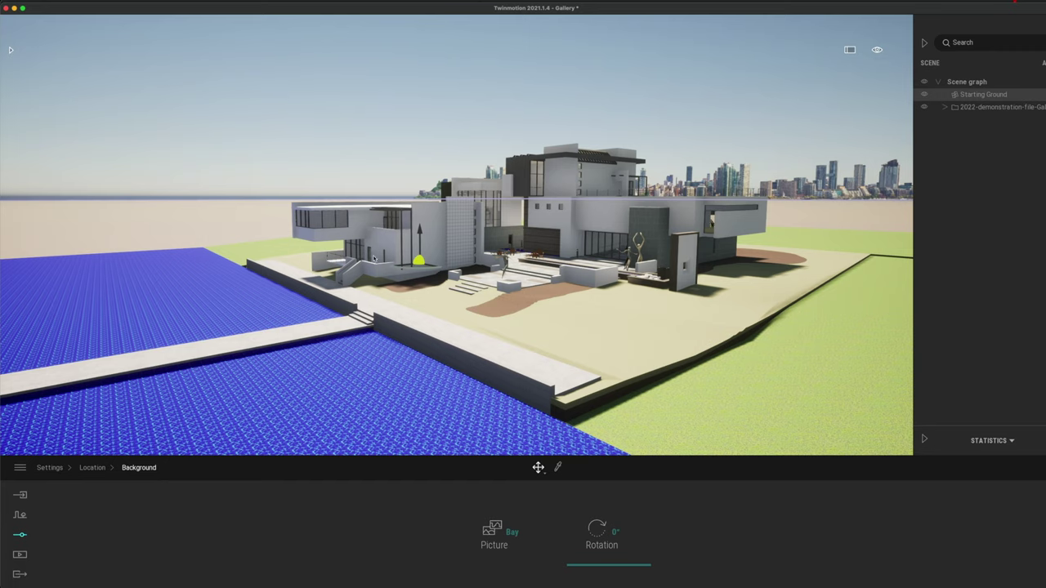
# Apply the Grass 1 material from the Nature ground materials to the lawn around the building and the surrounding light green land.
pyautogui.moveTo(386, 249); pyautogui.dragTo(399, 290, button='middle')
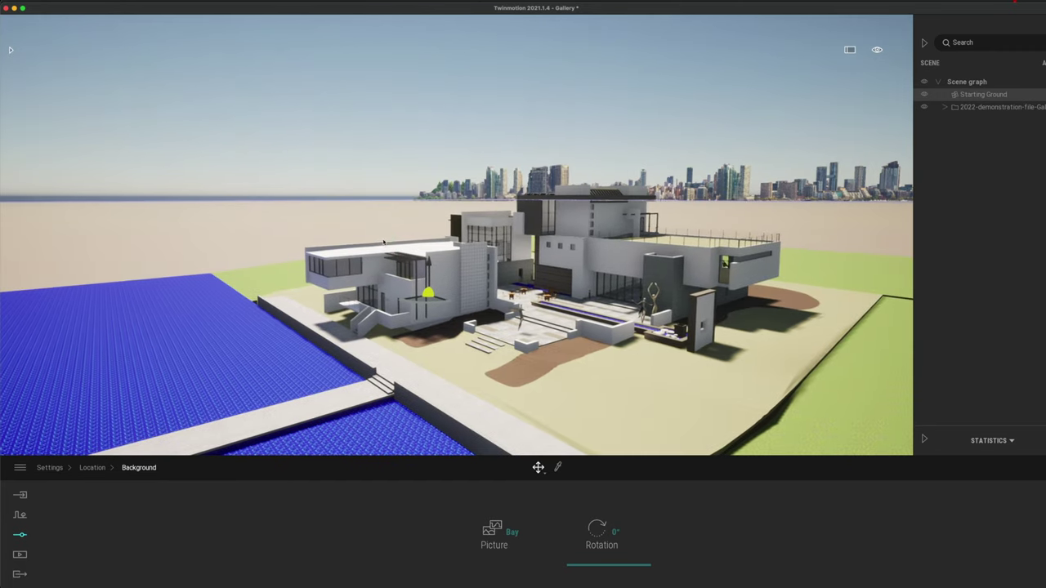
pyautogui.moveTo(399, 290); pyautogui.dragTo(417, 293, button='right')
pyautogui.moveTo(391, 240); pyautogui.dragTo(419, 245, button='right')
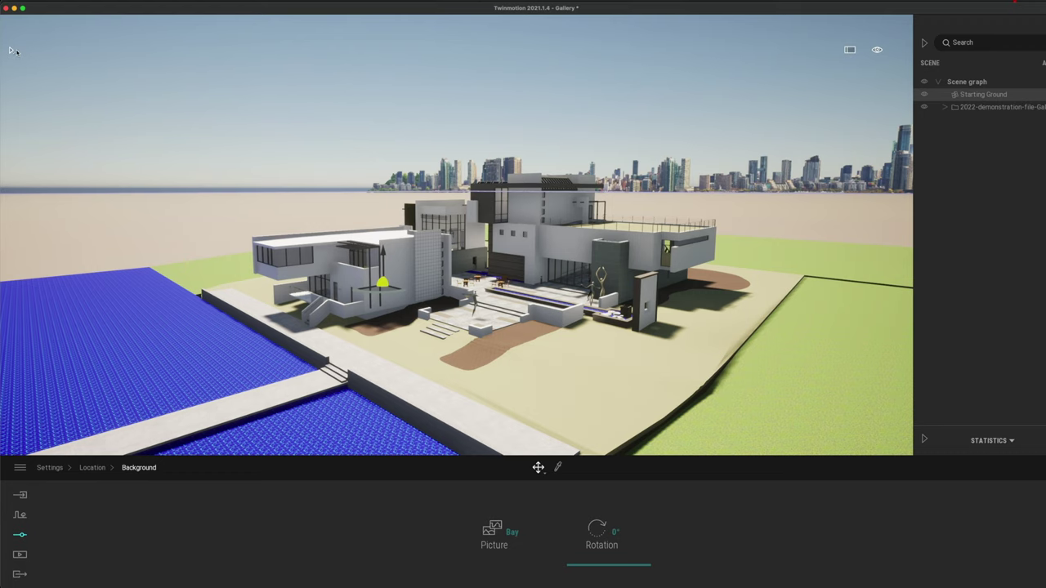
pyautogui.click(9, 50)
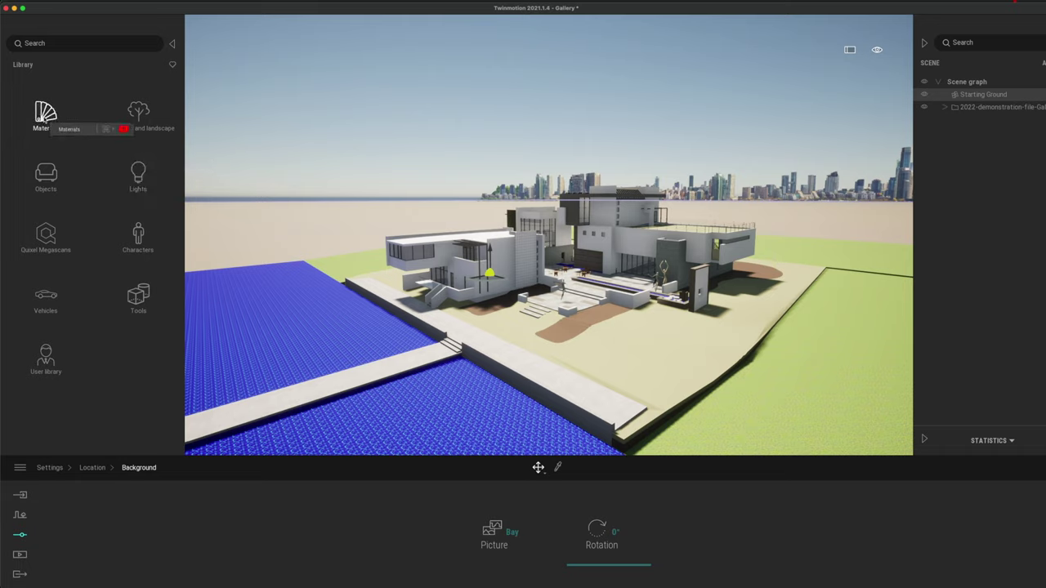
pyautogui.click(46, 114)
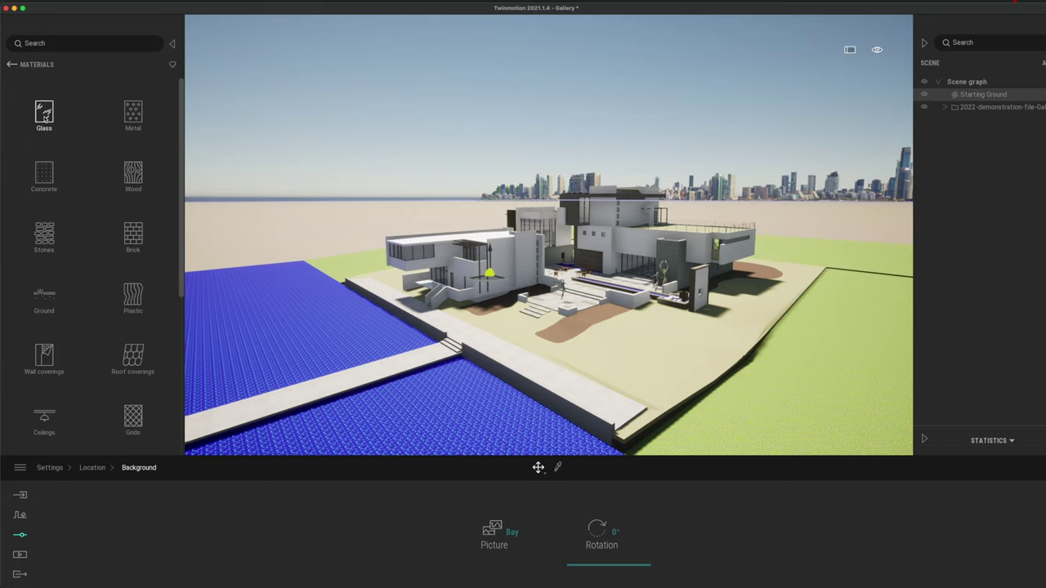
pyautogui.click(47, 299)
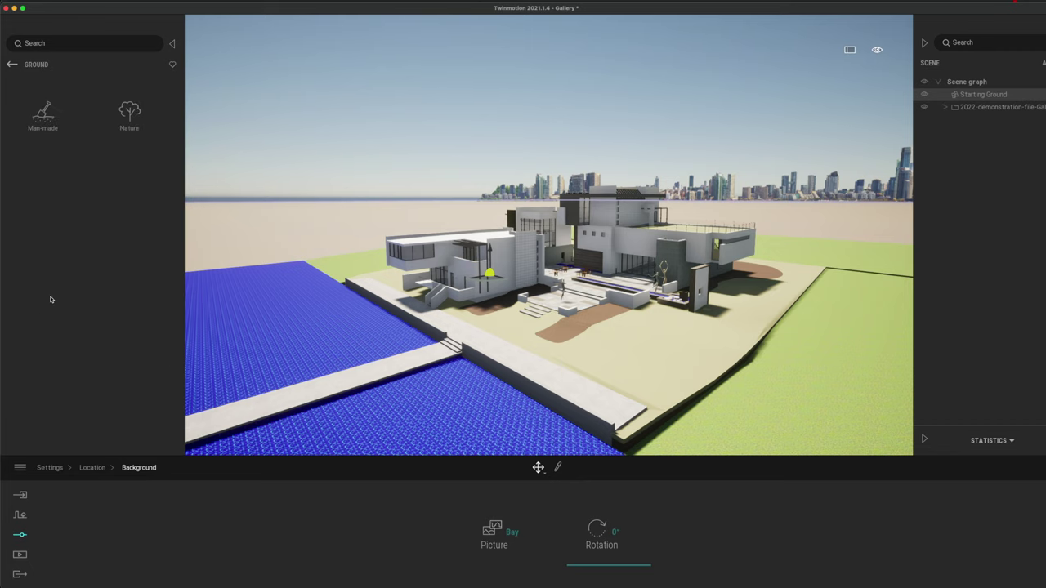
pyautogui.click(129, 115)
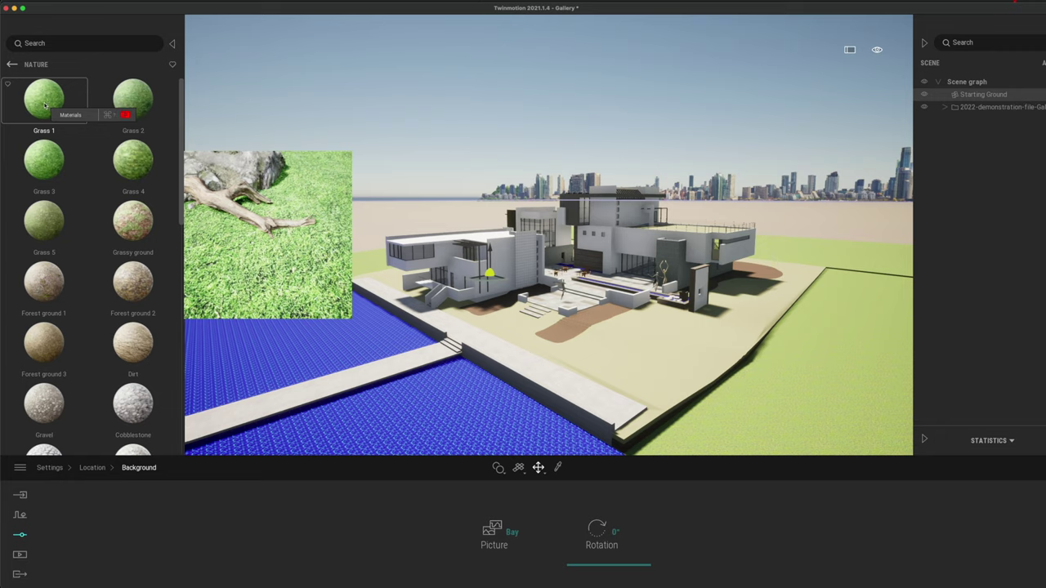
pyautogui.moveTo(45, 104); pyautogui.dragTo(672, 346)
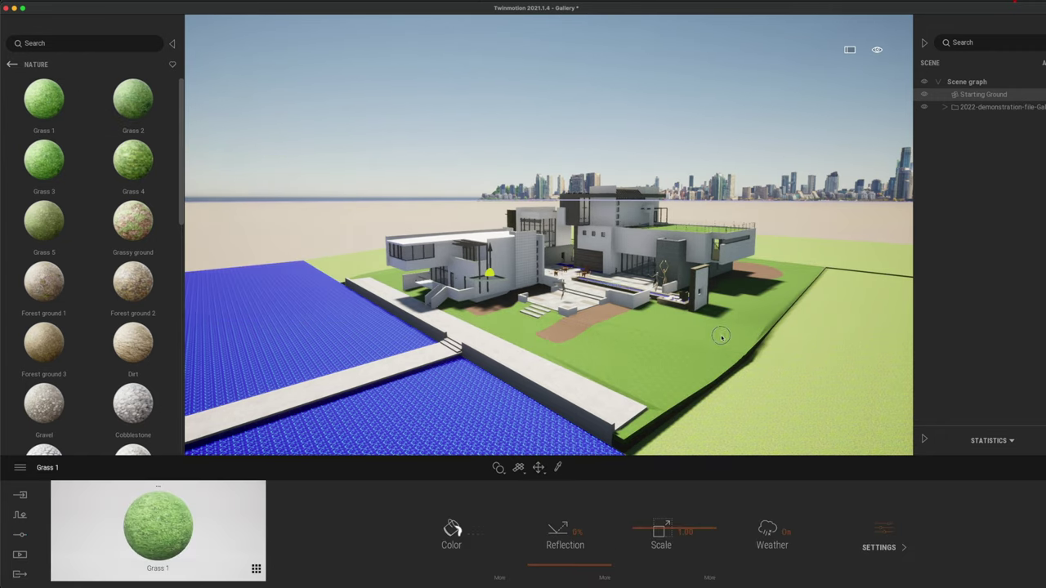
pyautogui.moveTo(783, 384); pyautogui.dragTo(847, 273)
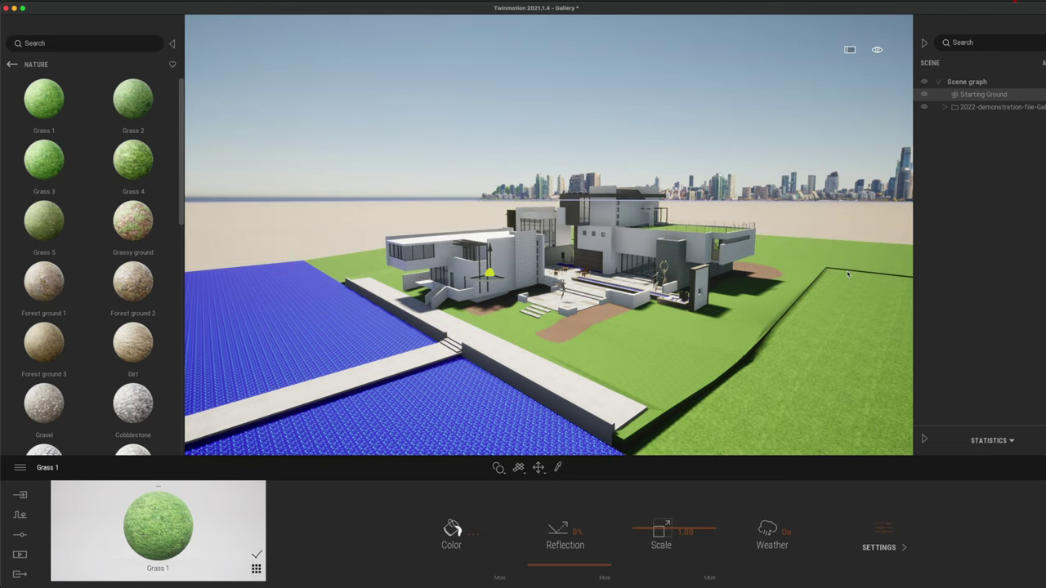
# Examine the grass, planting beds and paved sculpture terrace in front of the gallery up close.
pyautogui.press('w')
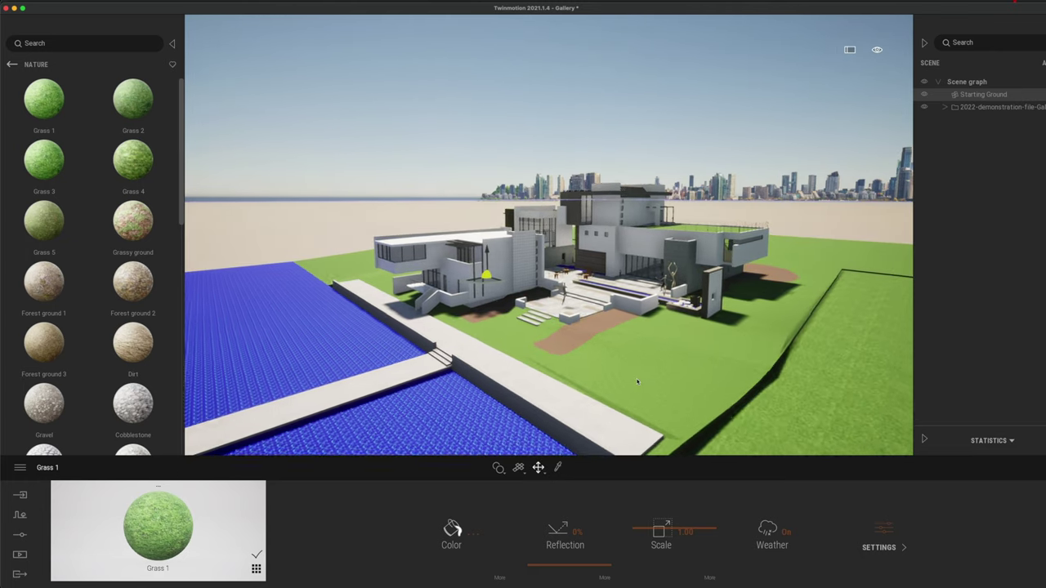
pyautogui.scroll(5, 591, 397)
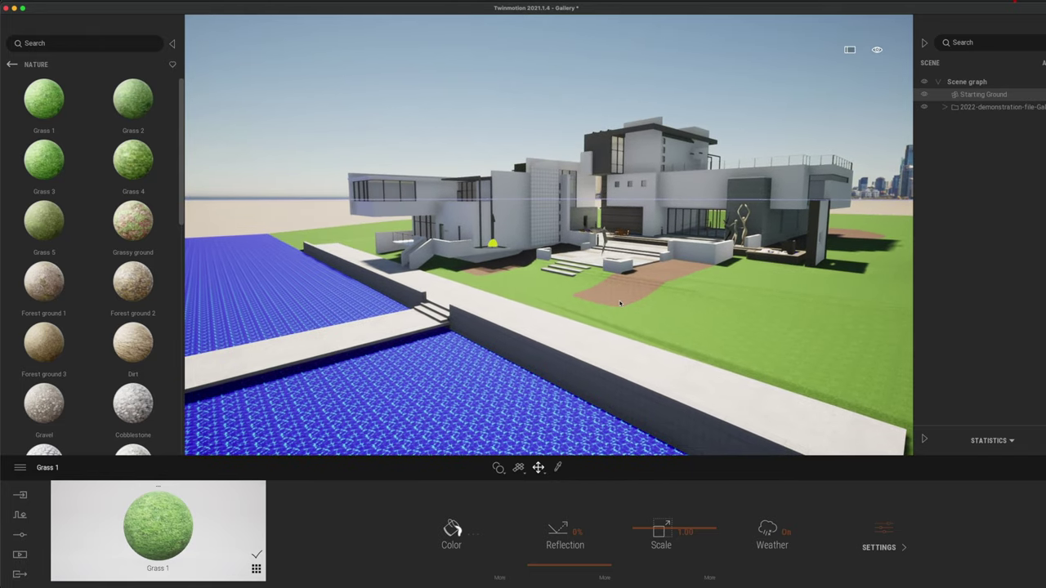
pyautogui.scroll(4, 645, 294)
pyautogui.scroll(5, 644, 295)
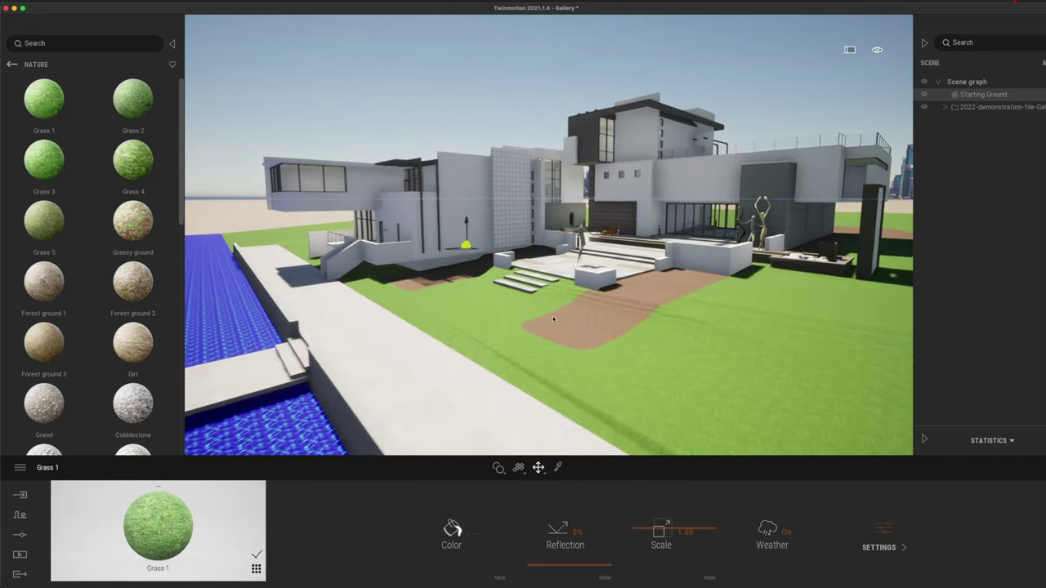
pyautogui.scroll(2, 526, 348)
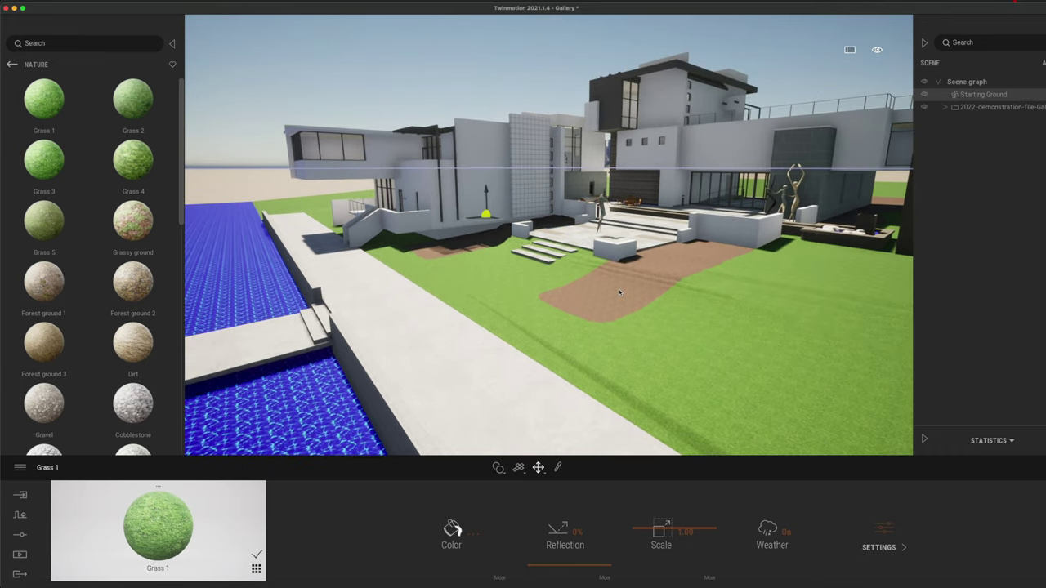
pyautogui.scroll(7, 622, 291)
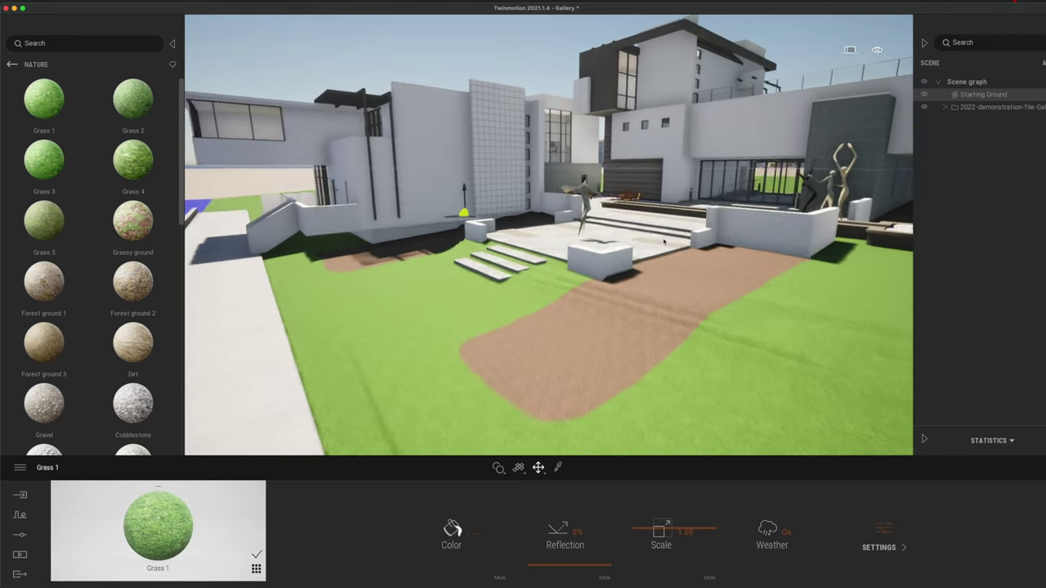
pyautogui.scroll(10, 663, 243)
pyautogui.scroll(5, 588, 349)
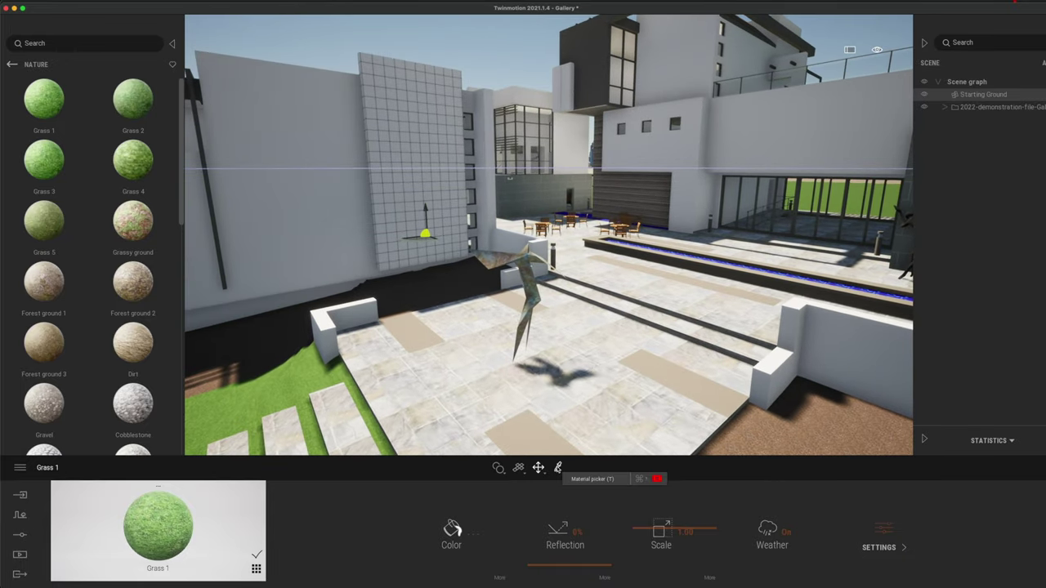
# Pick the Stone-Bluestone_sq paving of the sculpture terrace and darken its colour to a dark grey, #636363.
pyautogui.click(582, 370)
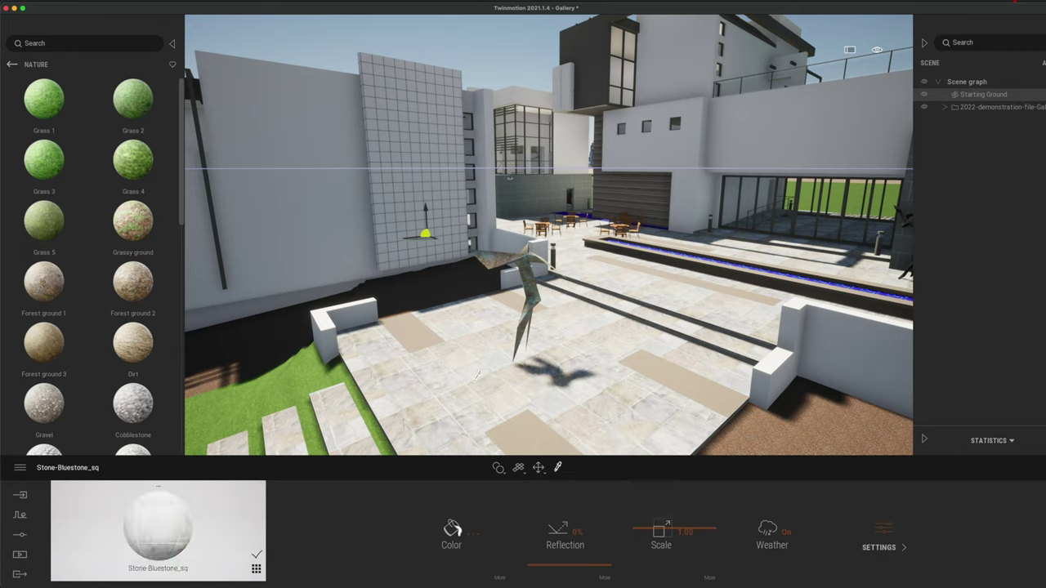
pyautogui.click(474, 534)
pyautogui.moveTo(585, 217); pyautogui.dragTo(776, 79)
pyautogui.moveTo(724, 103); pyautogui.dragTo(723, 161)
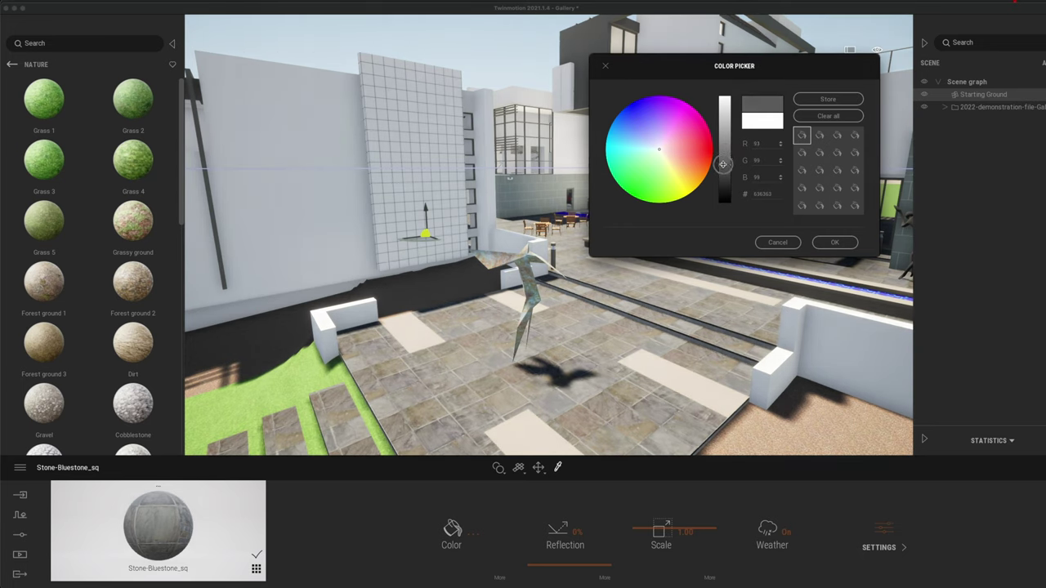
pyautogui.click(834, 241)
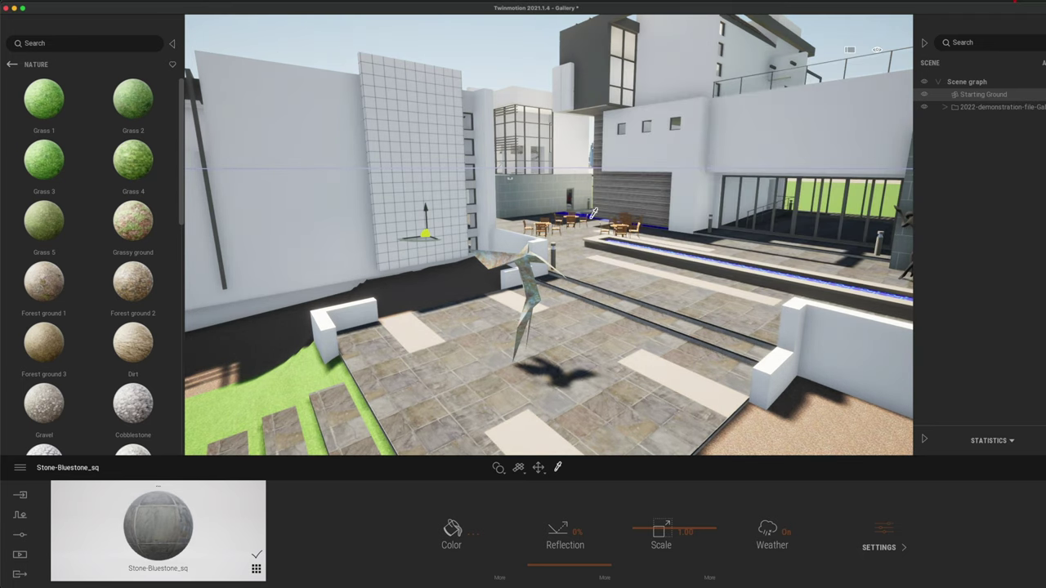
# Pick the Paint-White material from the gridded wall and tone its colour down to a very light grey, about RGB 230.
pyautogui.click(393, 188)
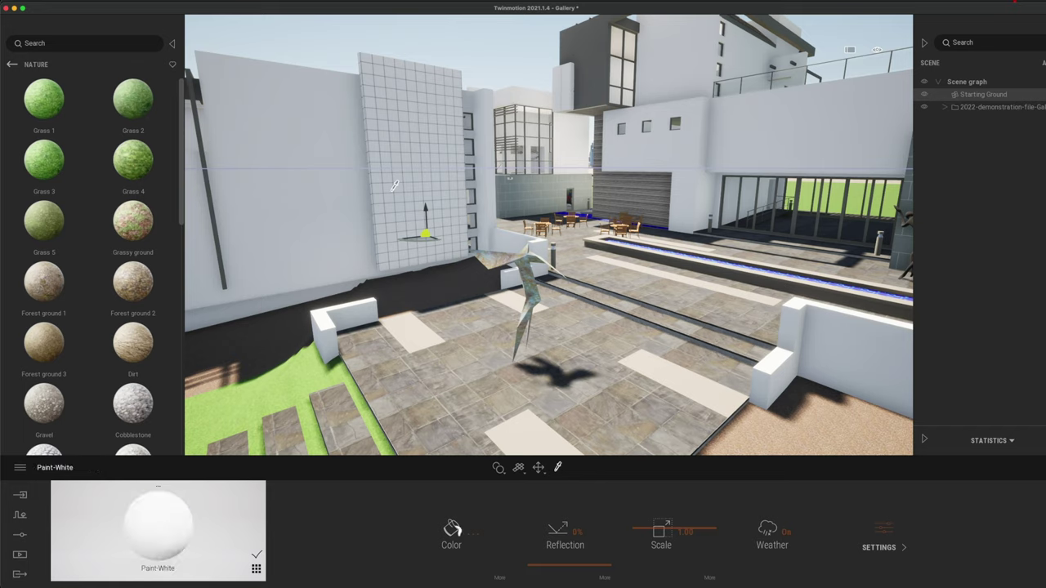
pyautogui.click(471, 533)
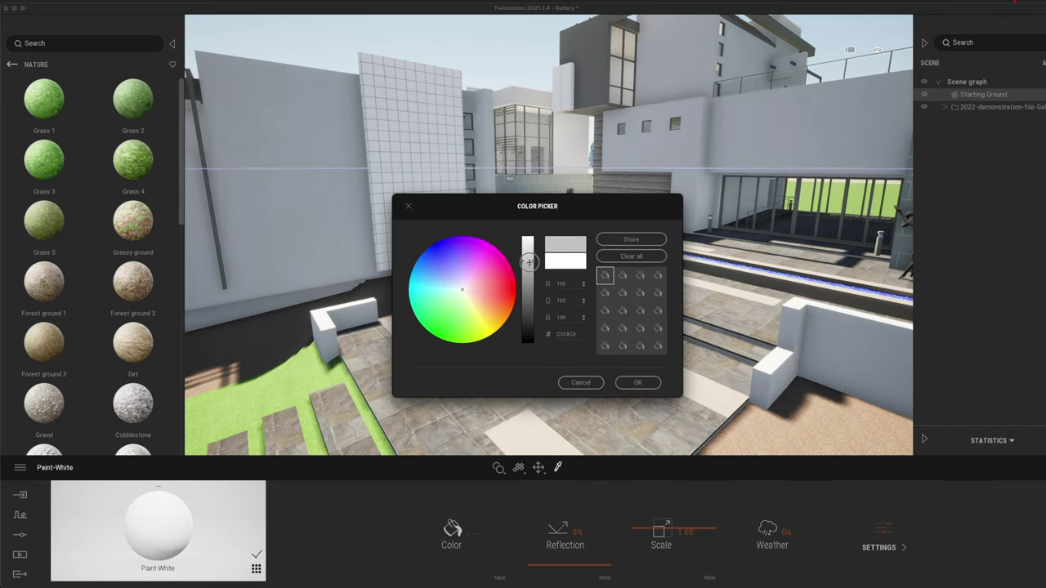
pyautogui.moveTo(527, 246); pyautogui.dragTo(527, 238)
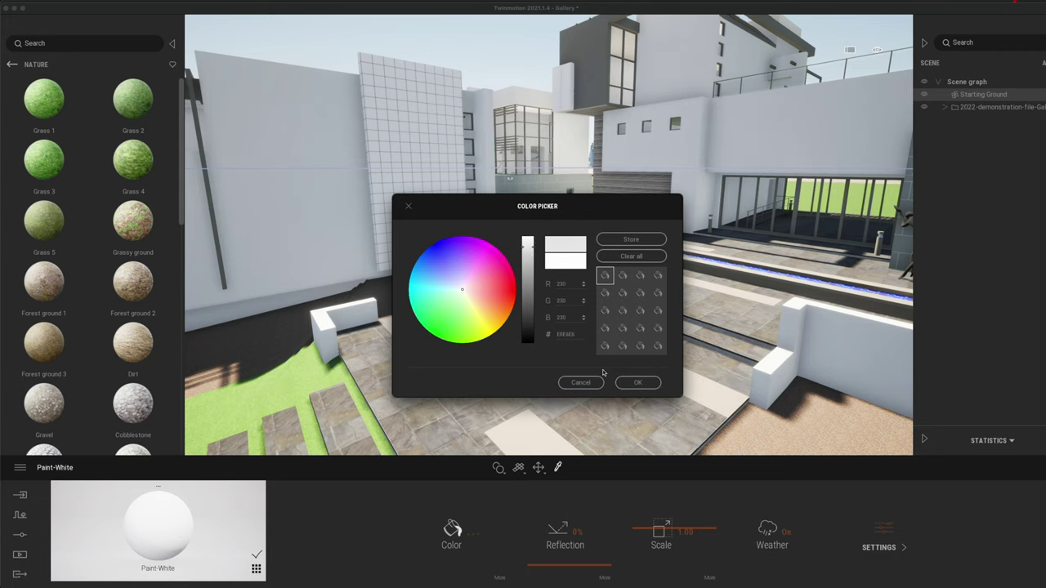
pyautogui.click(646, 386)
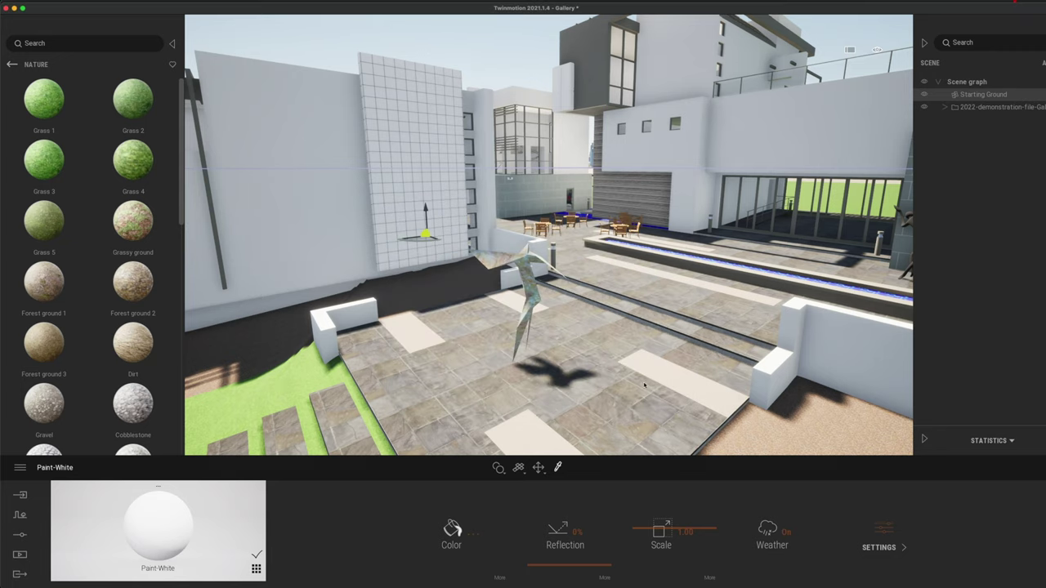
# Pick the Grass 1 material from the lawn beside the terrace and darken its colour with a mid grey.
pyautogui.click(305, 373)
pyautogui.click(477, 533)
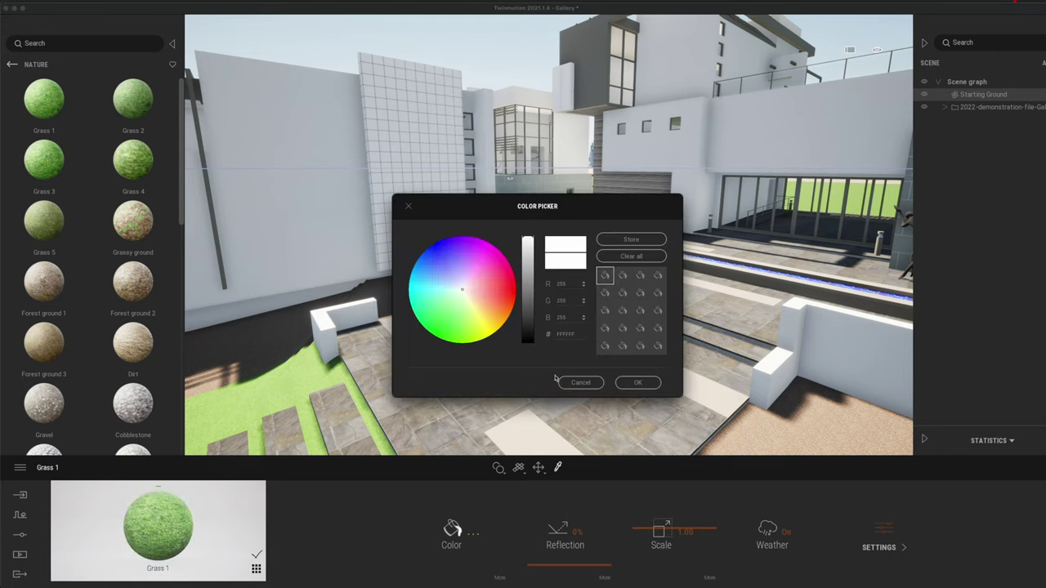
pyautogui.click(526, 259)
pyautogui.moveTo(526, 259); pyautogui.dragTo(527, 283)
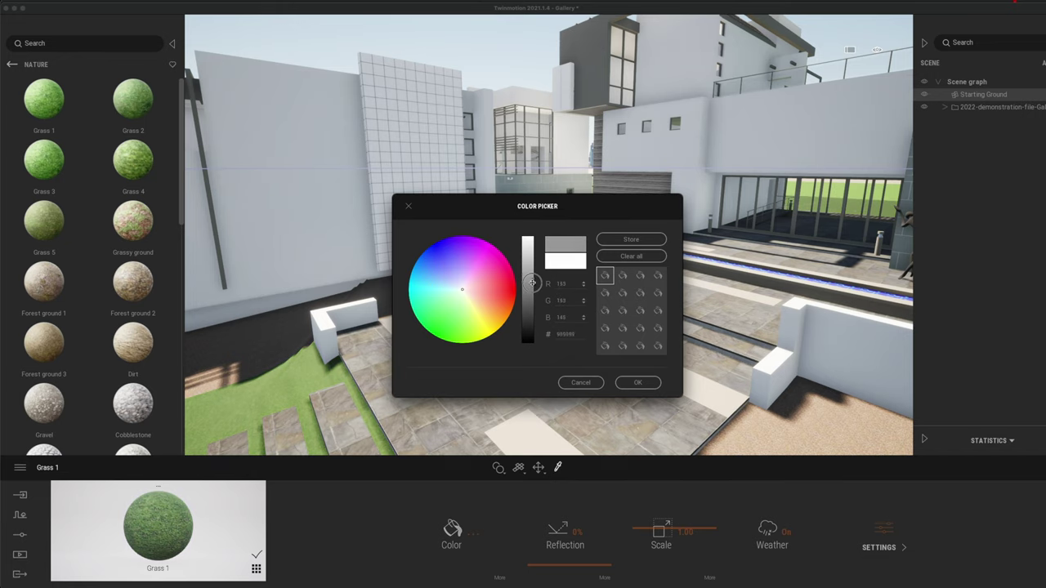
pyautogui.click(634, 384)
# Pick the Mulch_RT material of the bed beside the terrace and darken its colour to grey #ABABAB.
pyautogui.moveTo(579, 366); pyautogui.dragTo(579, 365, button='right')
pyautogui.moveTo(580, 365); pyautogui.dragTo(581, 363, button='middle')
pyautogui.click(712, 402)
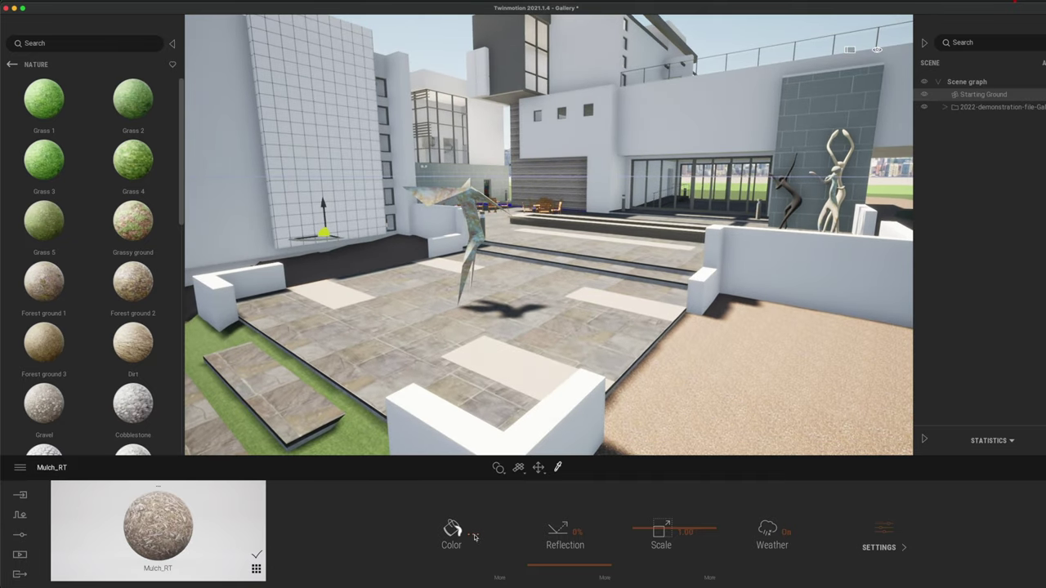
pyautogui.click(474, 536)
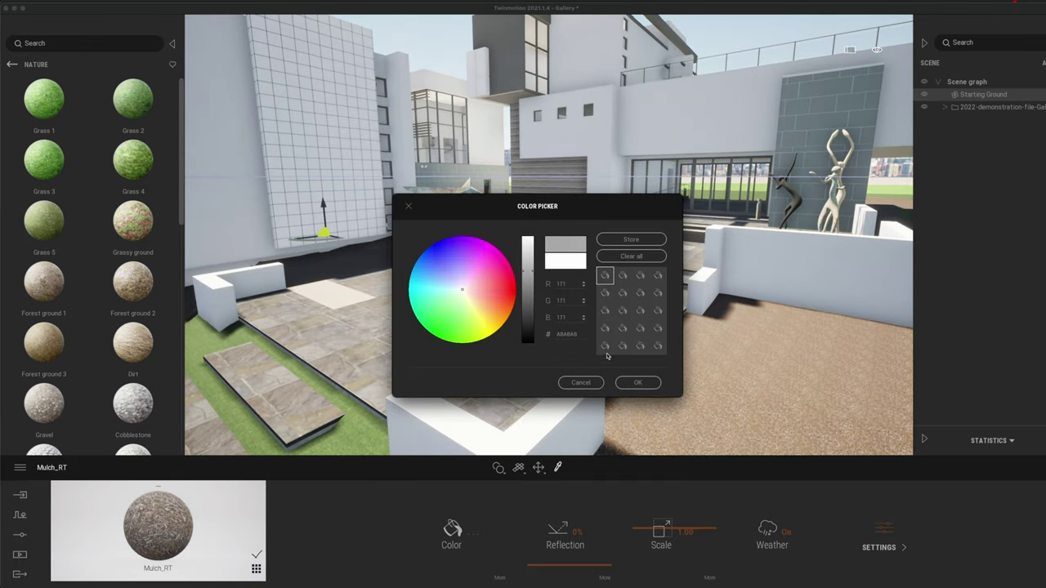
pyautogui.click(637, 383)
# Replace the mulch of the bed beside the sculpture terrace with the Grass 5 material.
pyautogui.moveTo(39, 343)
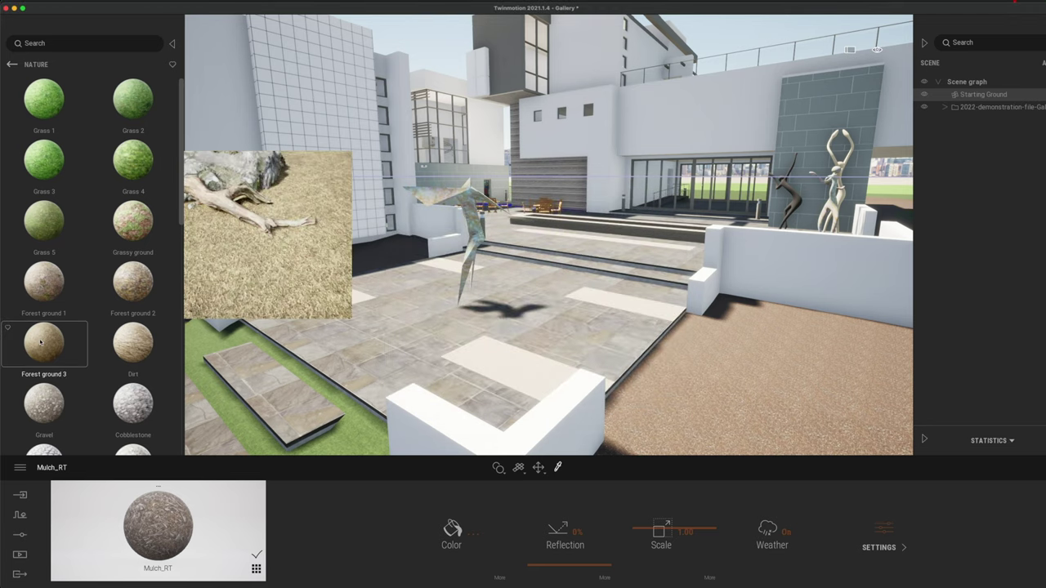
pyautogui.moveTo(35, 299)
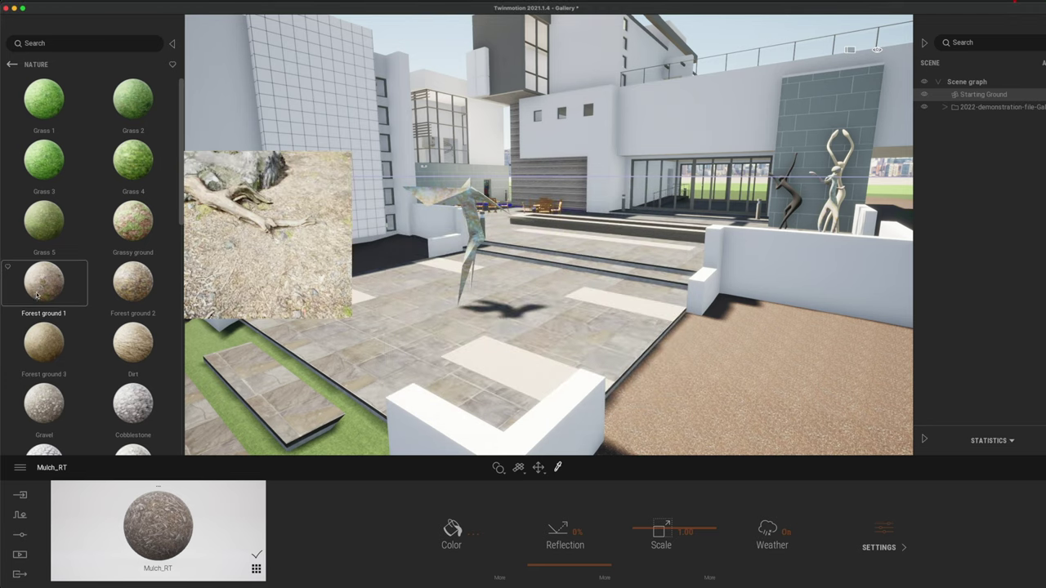
pyautogui.moveTo(43, 219); pyautogui.dragTo(683, 386)
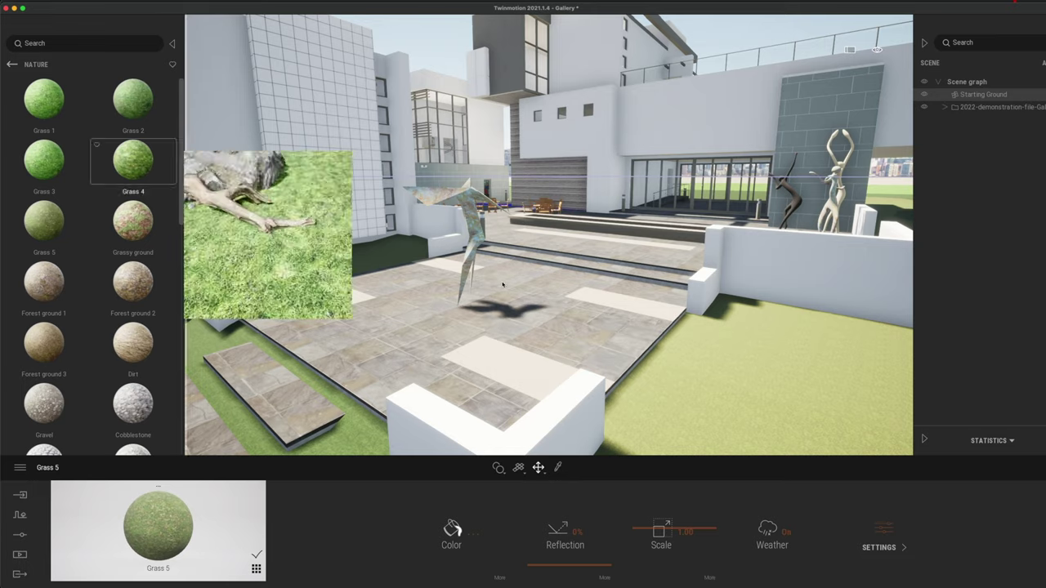
# Set the reflection of the Stone-Bluestone_sq paving to 82% and view the terrace's shine from several angles.
pyautogui.keyDown('alt'); pyautogui.click(549, 310); pyautogui.keyUp('alt')
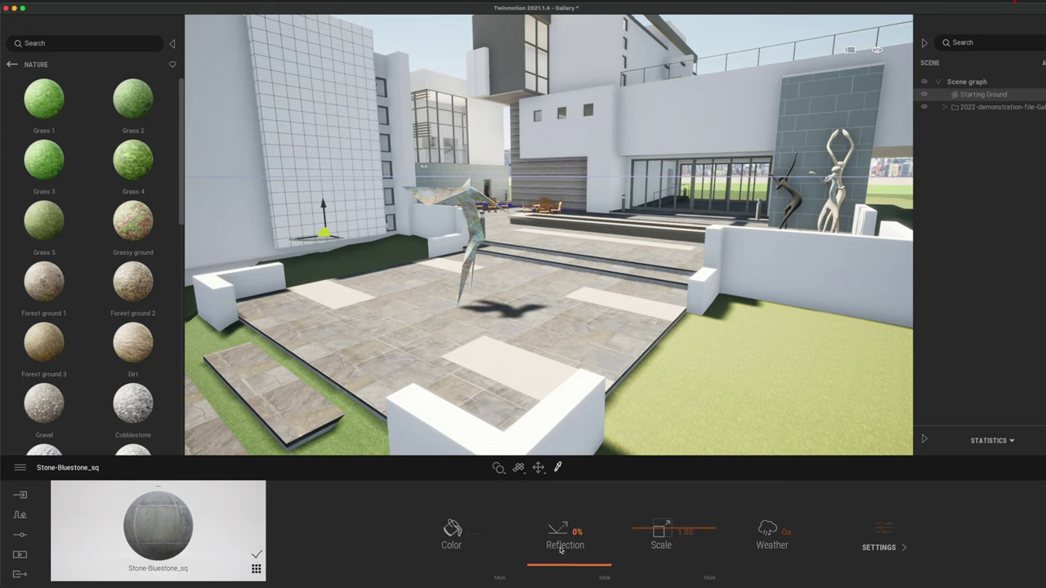
pyautogui.moveTo(557, 567); pyautogui.dragTo(551, 505)
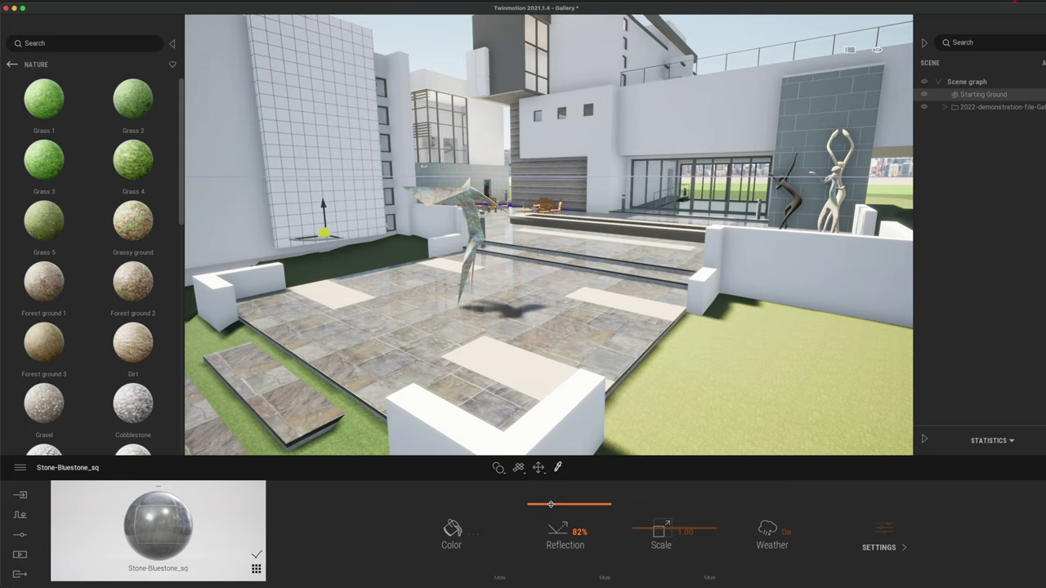
pyautogui.press('a')
pyautogui.moveTo(485, 392); pyautogui.dragTo(653, 387, button='right')
pyautogui.press('q')
pyautogui.press('Up')
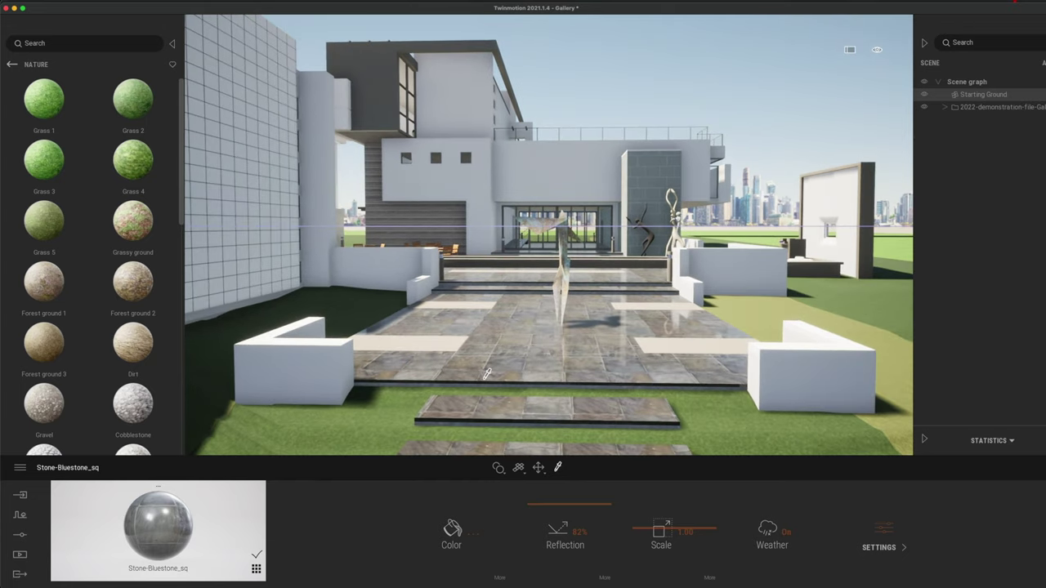
pyautogui.press('Right')
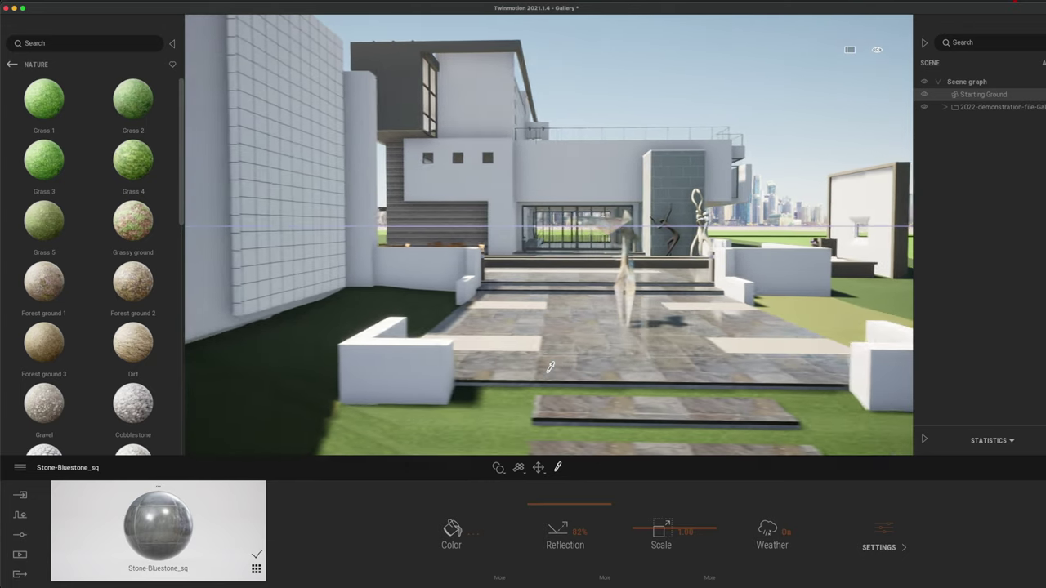
pyautogui.moveTo(562, 354); pyautogui.dragTo(498, 349, button='right')
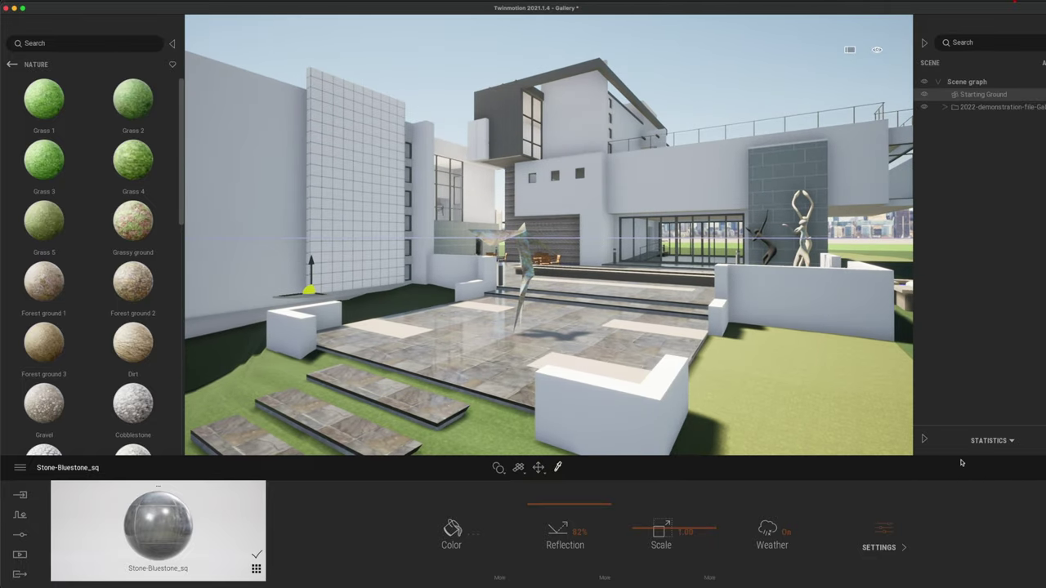
# Show the performance statistics and tour the terrace up to the water channel and the outdoor tables.
pyautogui.click(924, 441)
pyautogui.press('Up')
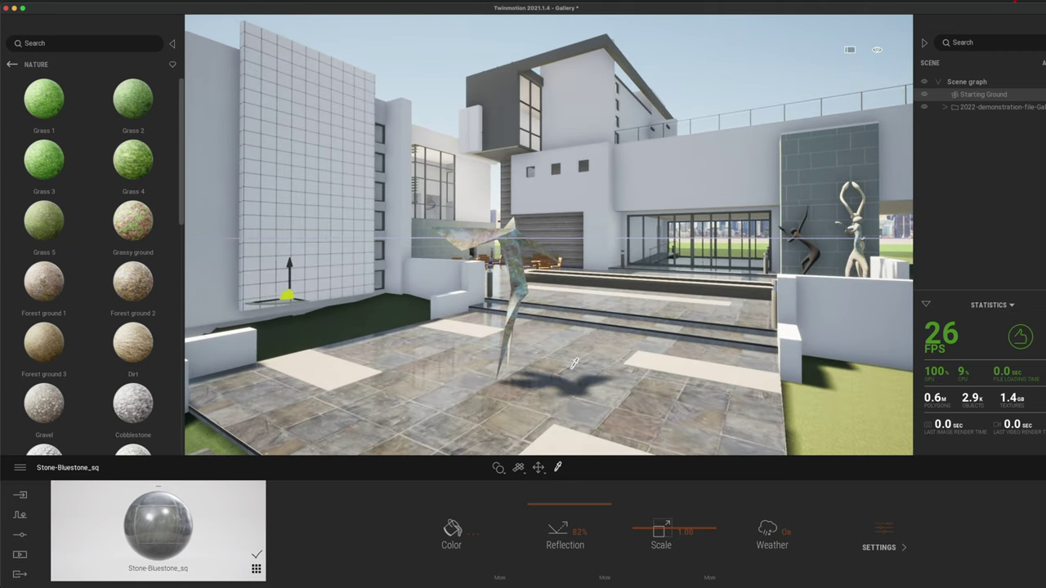
pyautogui.press('Up')
pyautogui.moveTo(510, 350); pyautogui.dragTo(542, 353, button='right')
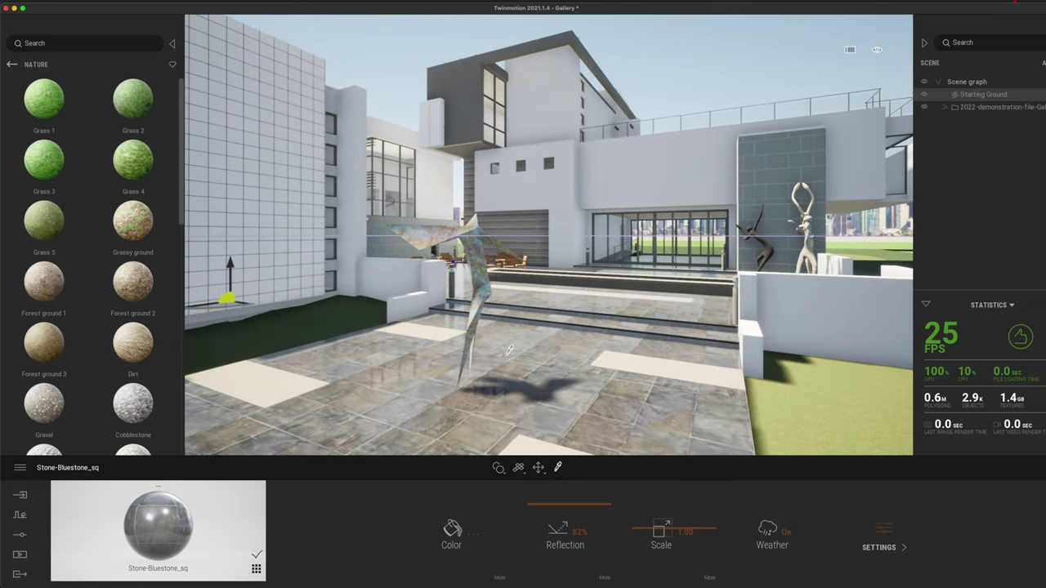
pyautogui.press('Right')
pyautogui.press('Up')
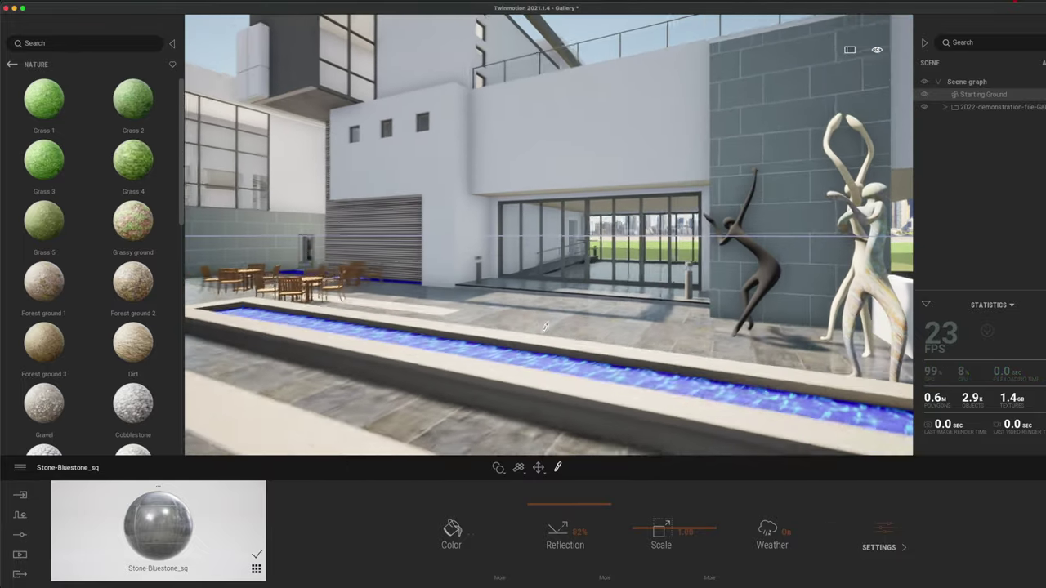
pyautogui.moveTo(544, 327); pyautogui.dragTo(572, 328, button='right')
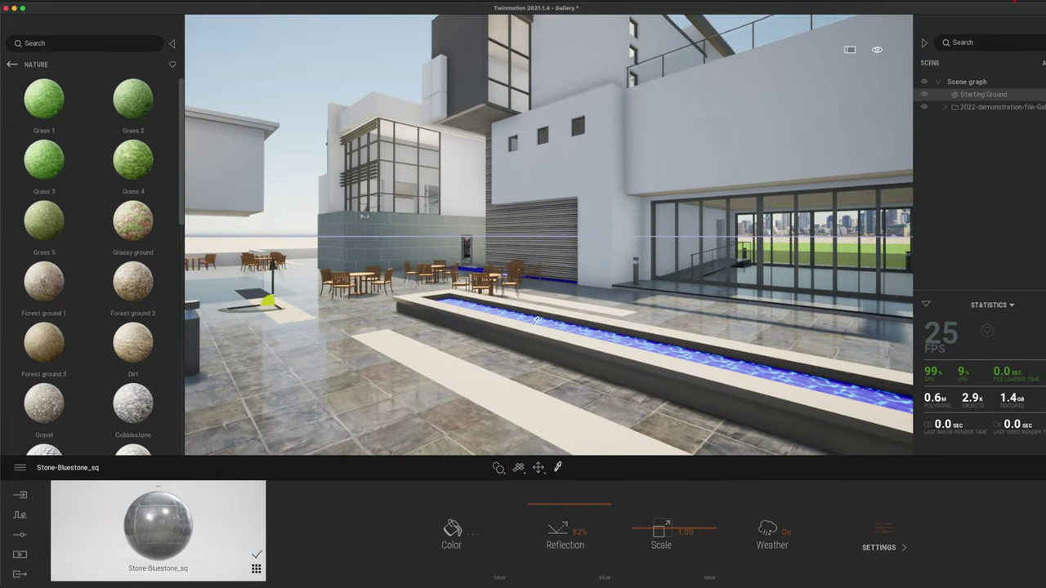
# Set the graphics quality preset to Medium in the preferences and view the paved terrace and sculptures with it.
pyautogui.click(19, 469)
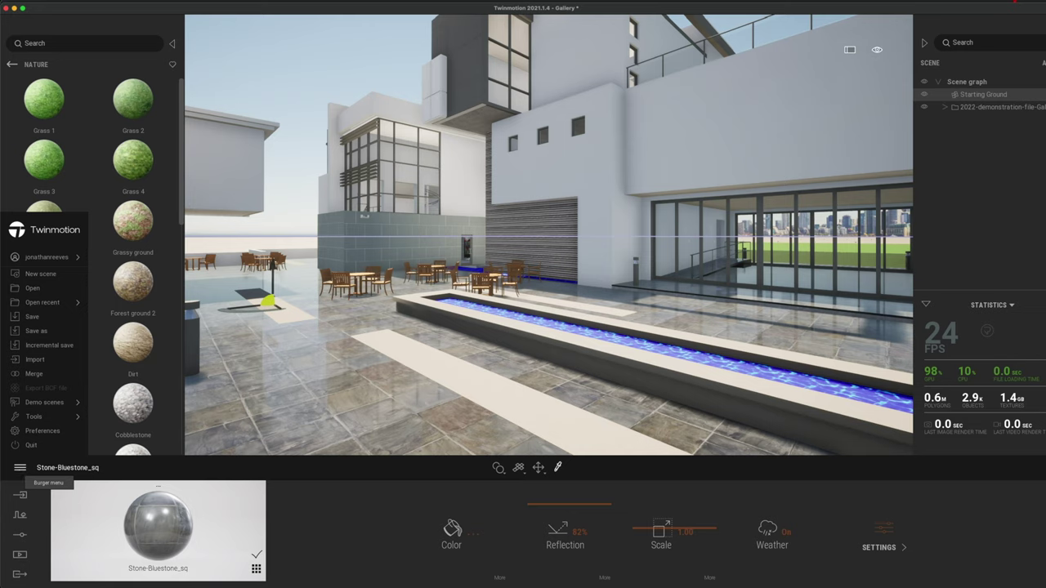
pyautogui.click(42, 431)
pyautogui.click(530, 183)
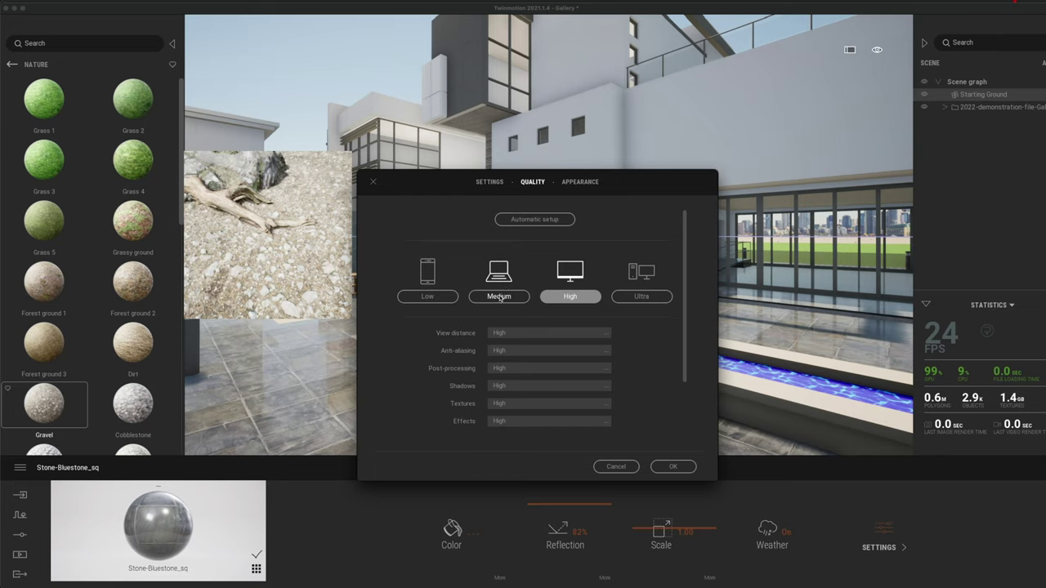
pyautogui.click(670, 472)
pyautogui.press('a')
pyautogui.press('w')
pyautogui.moveTo(742, 364)
pyautogui.mouseDown(button='right')
pyautogui.moveTo(540, 370)
pyautogui.moveTo(785, 360)
pyautogui.mouseUp(button='right')
pyautogui.moveTo(278, 400)
pyautogui.mouseDown(button='right')
pyautogui.moveTo(424, 412)
pyautogui.moveTo(417, 415)
pyautogui.mouseUp(button='right')
pyautogui.press('a')
pyautogui.press('d')
# Raise the graphics quality preset in the preferences.
pyautogui.click(19, 467)
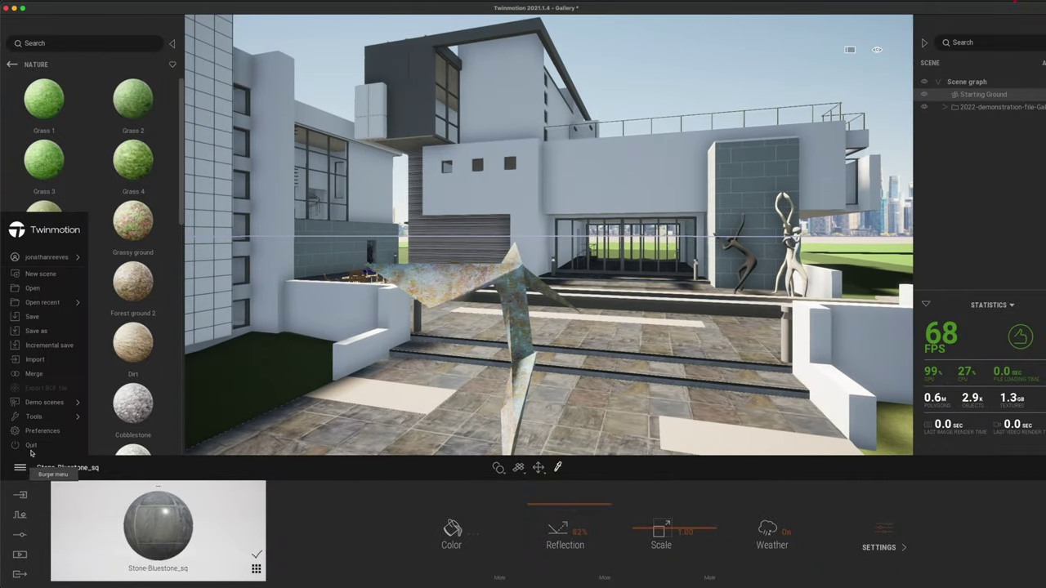
pyautogui.click(39, 433)
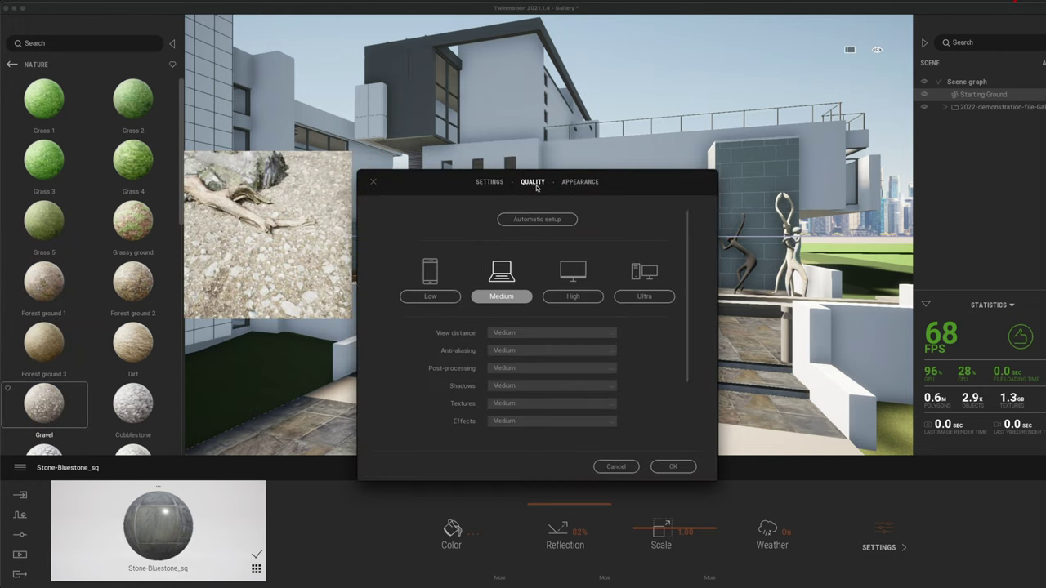
pyautogui.click(672, 466)
# Examine the paving reflections, sculptures and water channel around the terrace while watching the frame rate.
pyautogui.press('q')
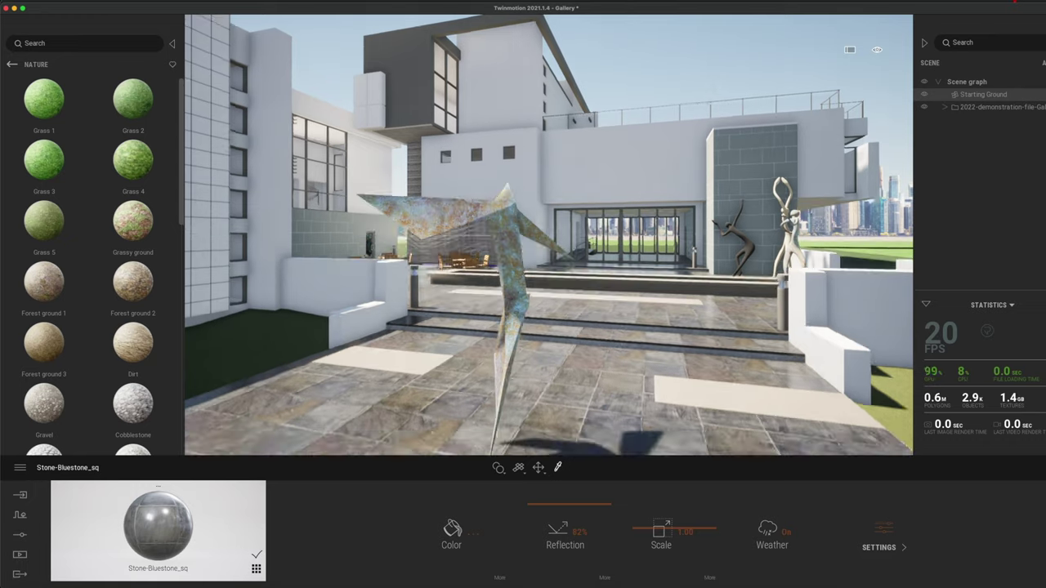
pyautogui.press('s')
pyautogui.press('s')
pyautogui.press('d')
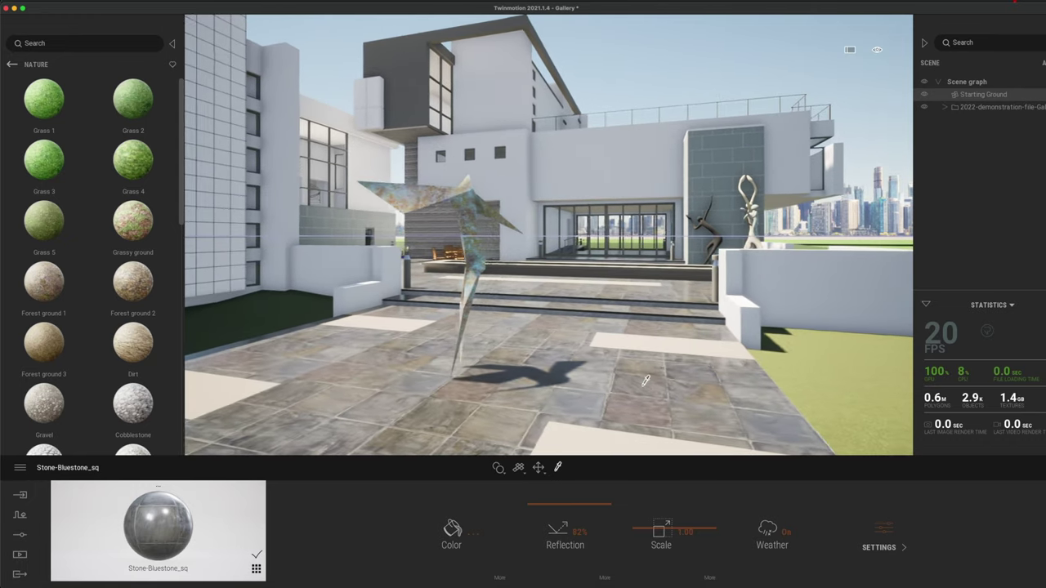
pyautogui.moveTo(646, 388); pyautogui.dragTo(640, 409, button='right')
pyautogui.press('e')
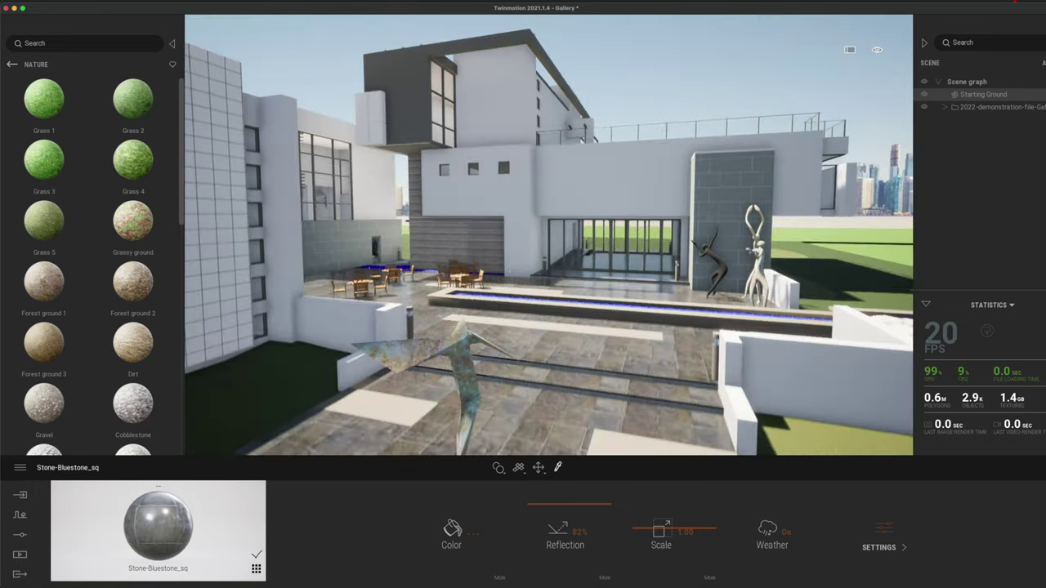
pyautogui.moveTo(666, 294); pyautogui.dragTo(648, 303, button='right')
pyautogui.press('Up')
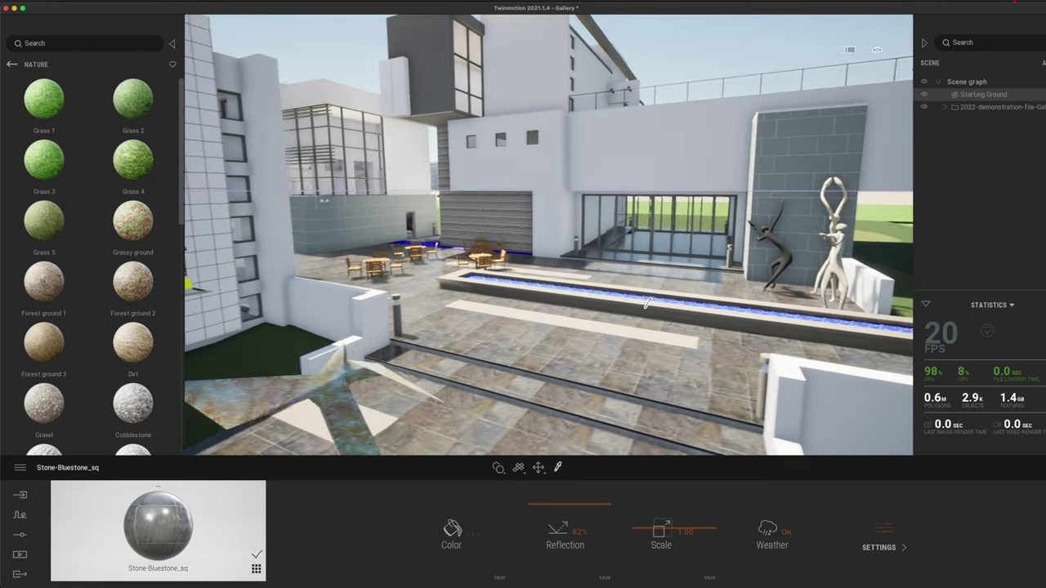
pyautogui.press('Up')
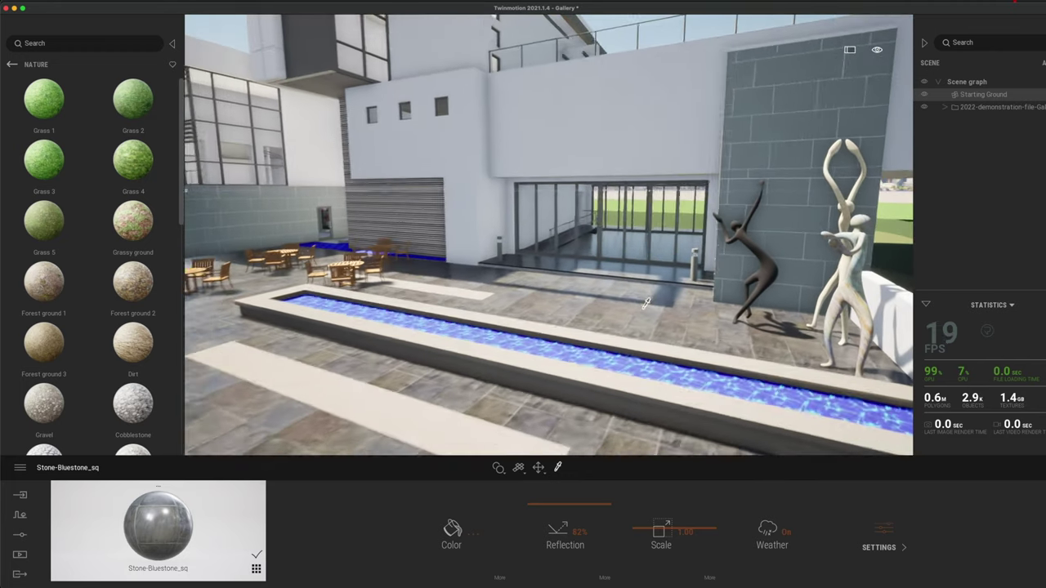
# Set the graphics quality preset to High in the preferences and return to the view over the terrace.
pyautogui.click(20, 467)
pyautogui.click(36, 433)
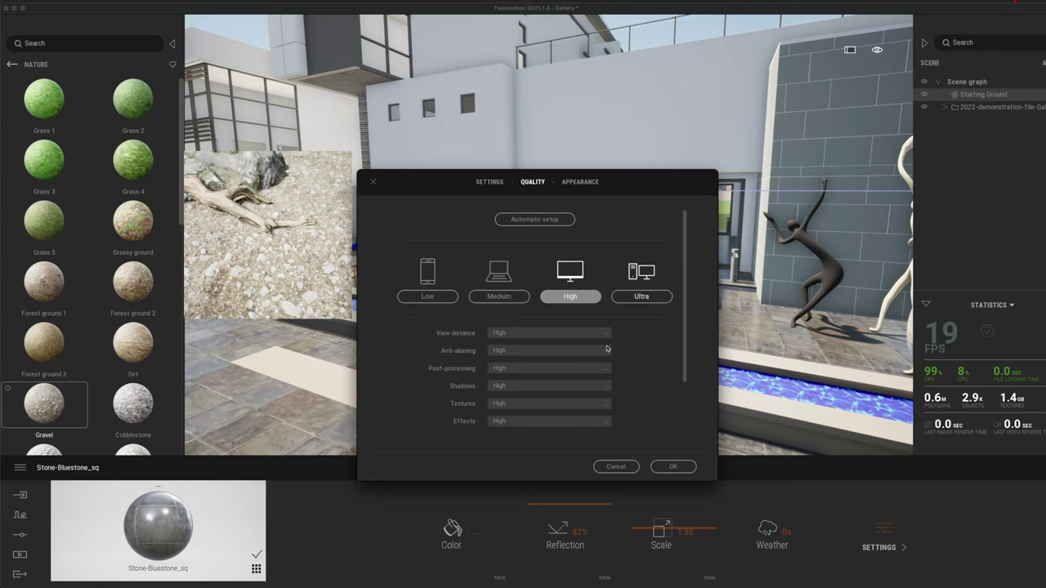
pyautogui.click(673, 467)
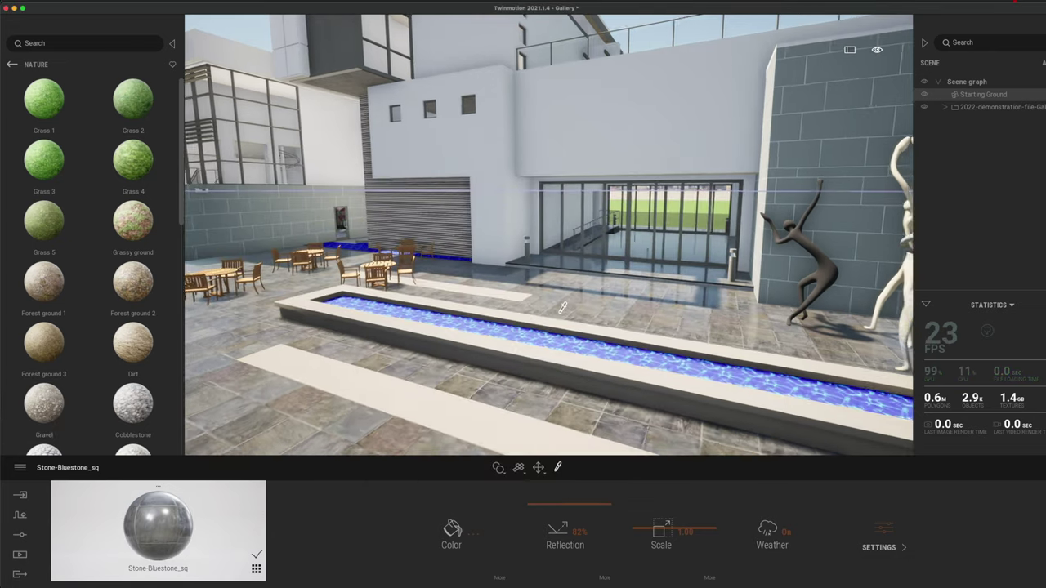
pyautogui.press('s')
pyautogui.press('a')
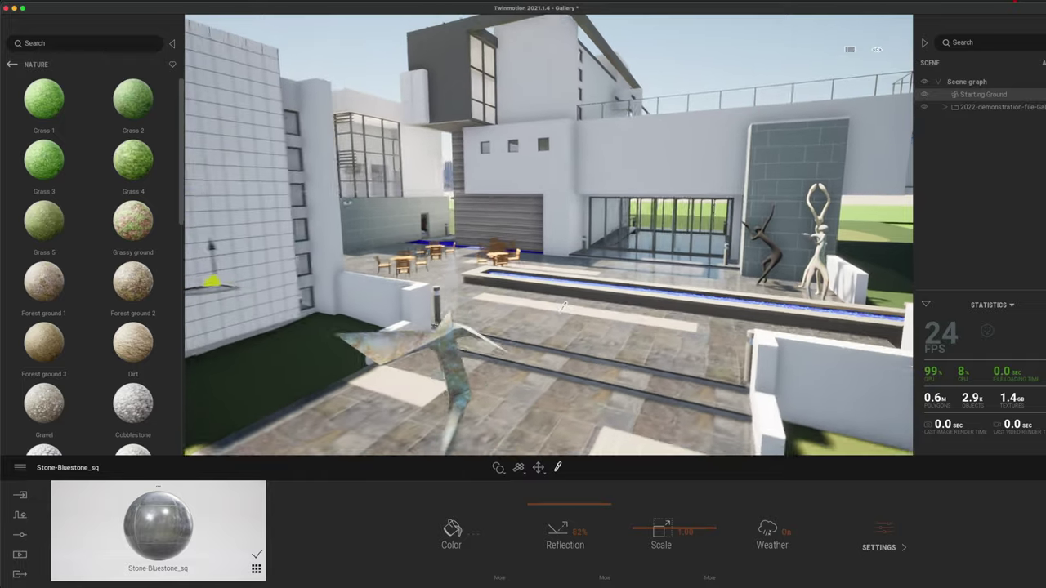
pyautogui.press('s')
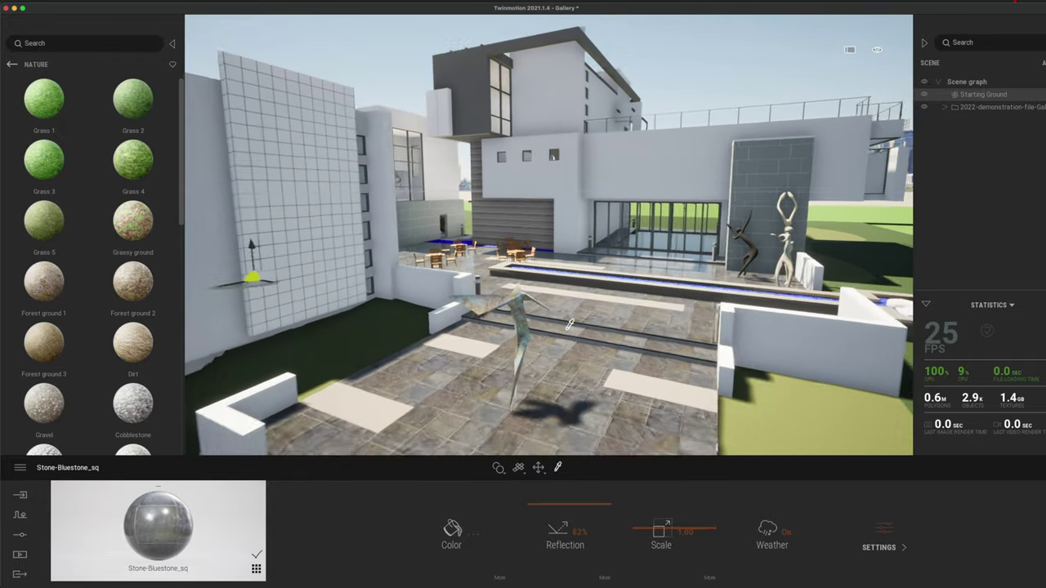
pyautogui.press('s')
pyautogui.press('a')
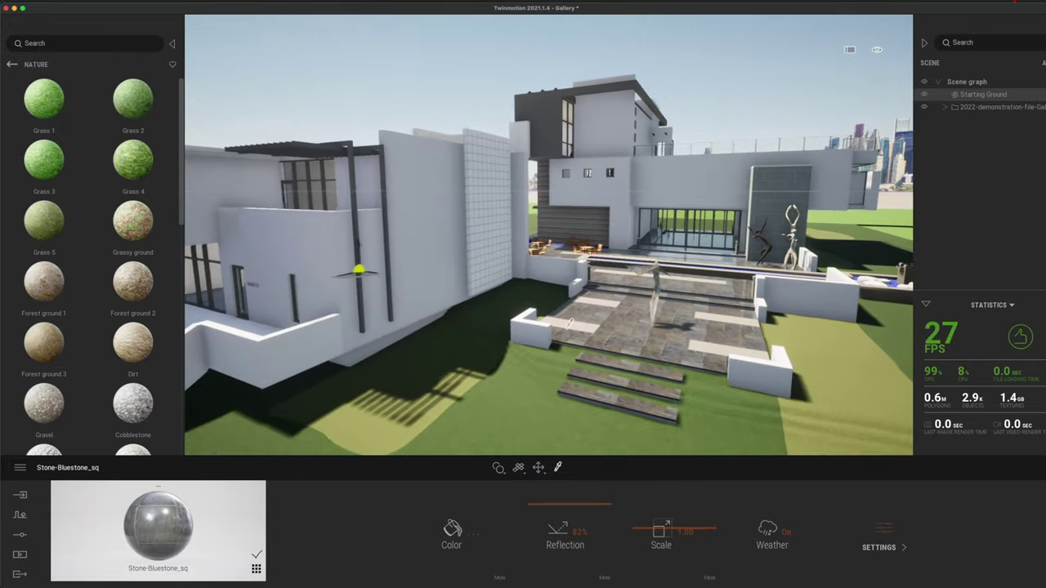
pyautogui.scroll(-10, 573, 327)
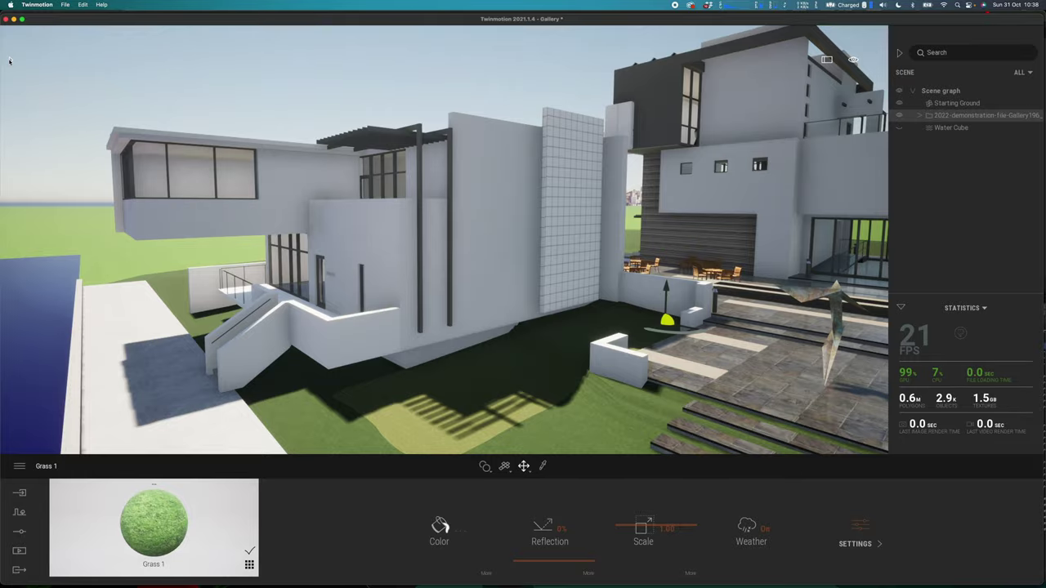
# Open the Trees category of the vegetation library and widen the library to show five trees per row.
pyautogui.click(10, 61)
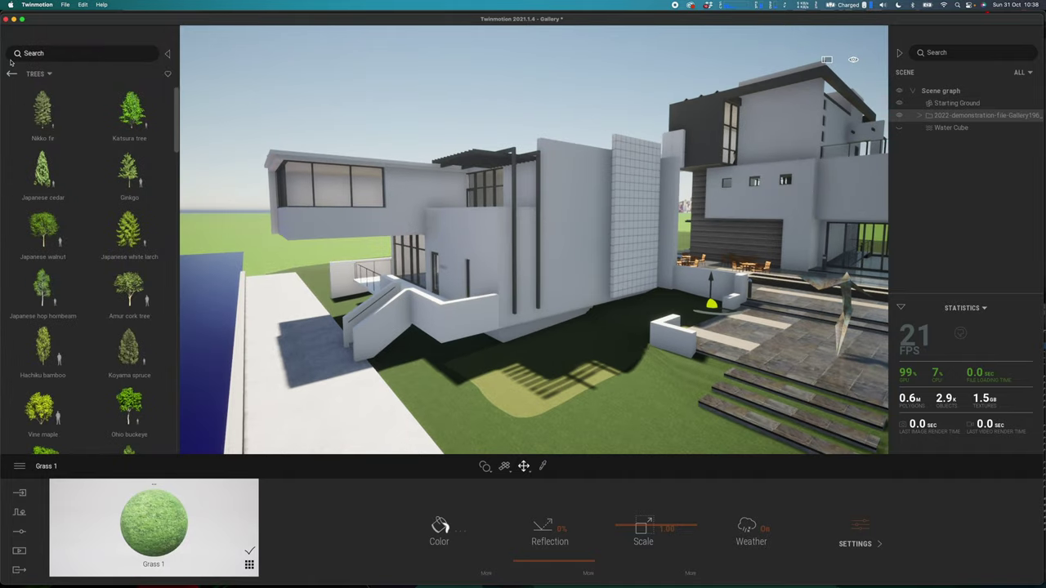
pyautogui.click(13, 73)
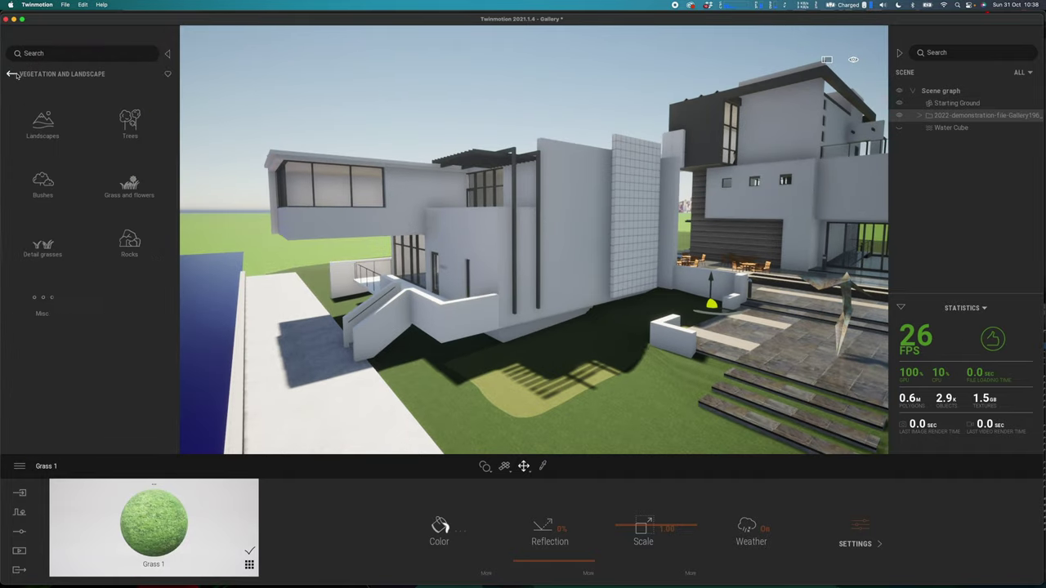
pyautogui.click(146, 122)
pyautogui.moveTo(148, 124)
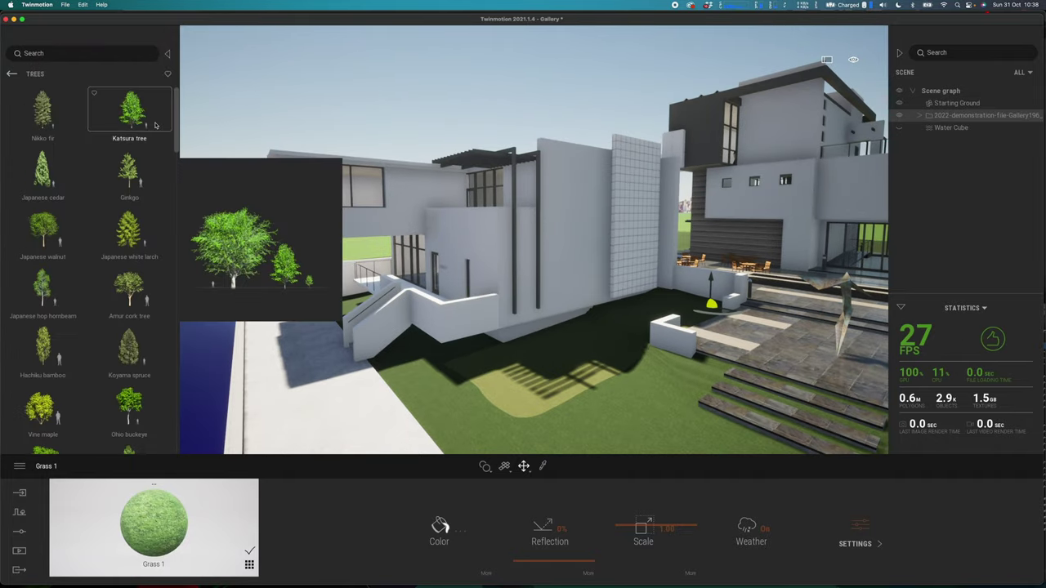
pyautogui.moveTo(249, 127); pyautogui.dragTo(516, 125)
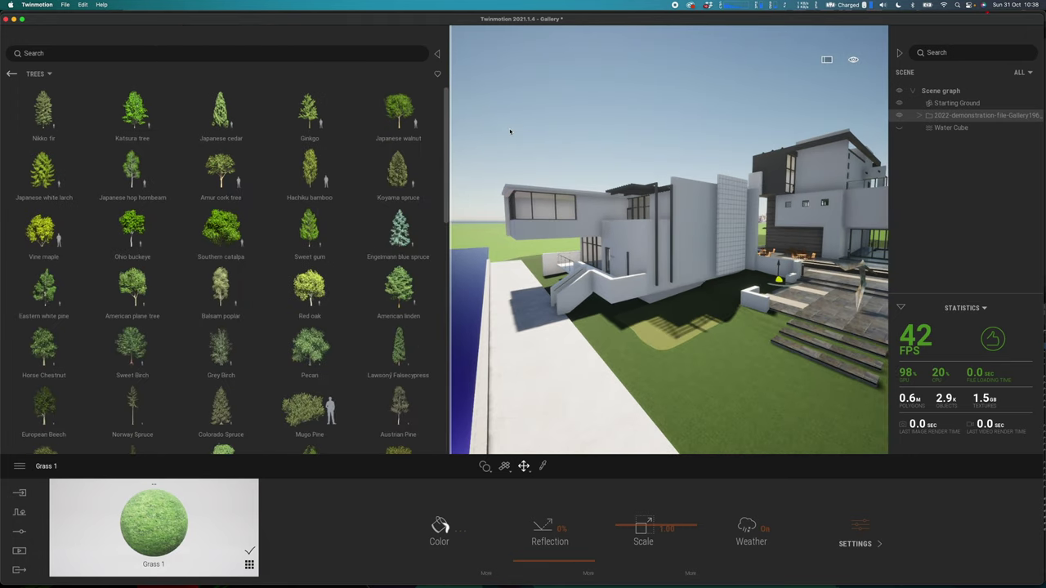
# Hide the scene graph and statistics to enlarge the view of the lawn beside the terrace steps.
pyautogui.moveTo(636, 255); pyautogui.dragTo(906, 335, button='right')
pyautogui.press('s')
pyautogui.press('a')
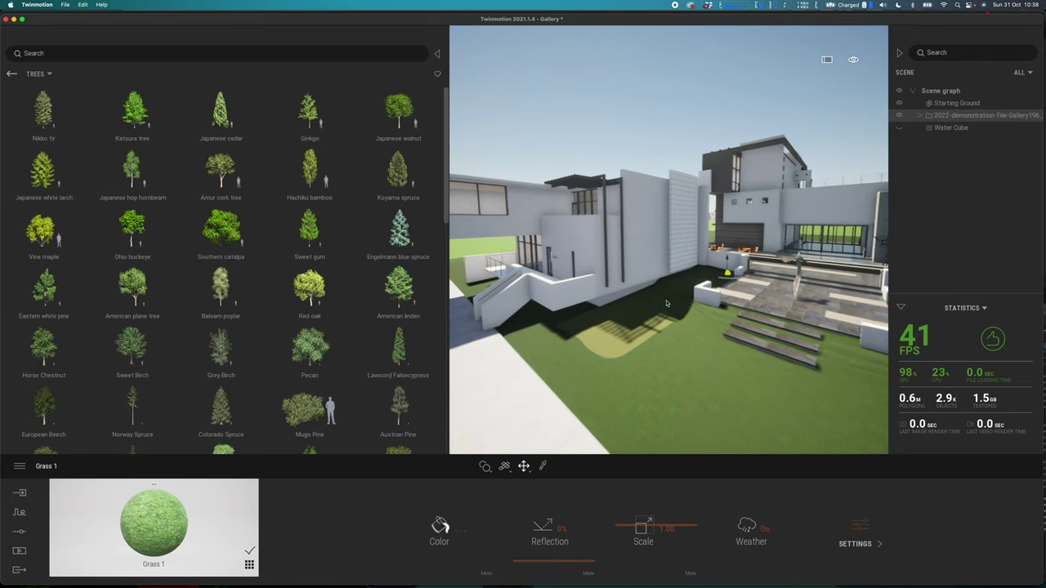
pyautogui.press('d')
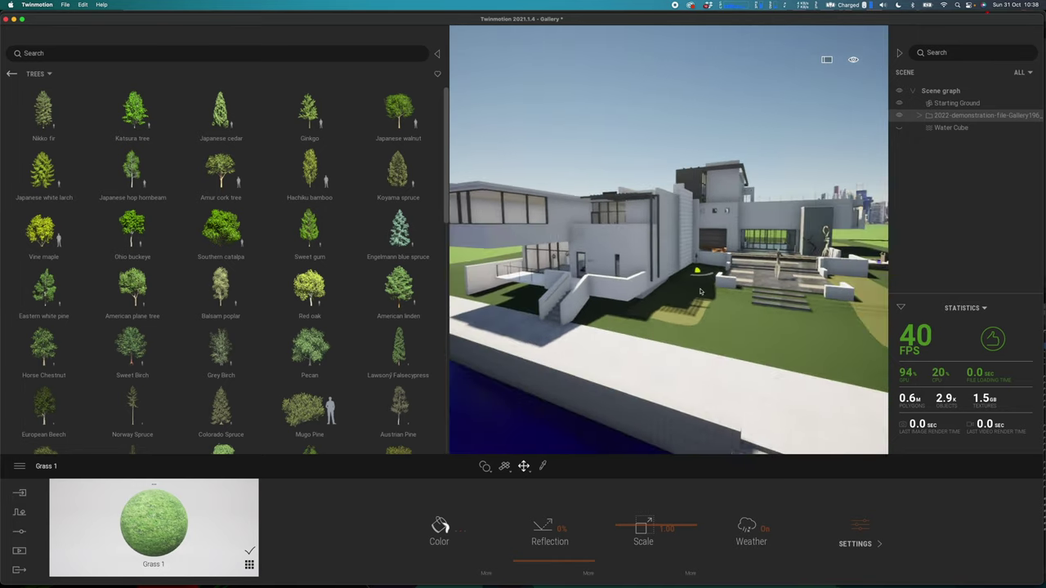
pyautogui.press('w')
pyautogui.press('d')
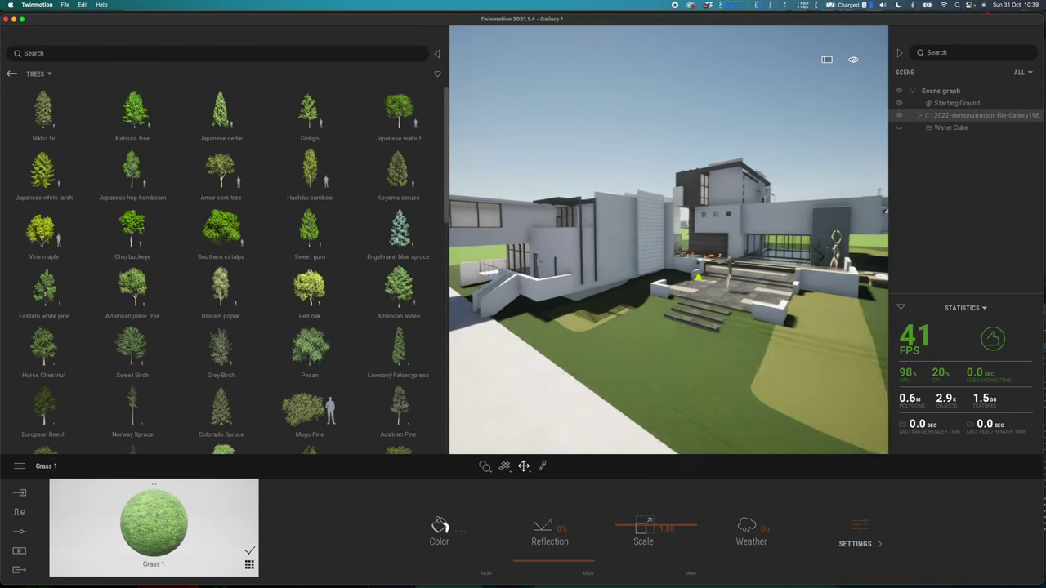
pyautogui.click(899, 54)
pyautogui.press('Up')
pyautogui.press('a')
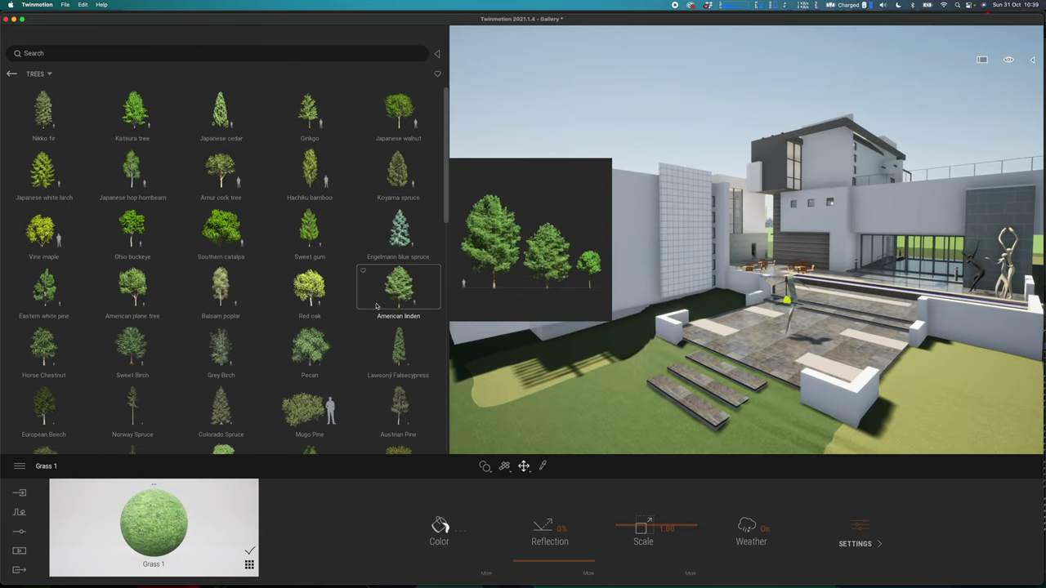
# Search the tree library for "American".
pyautogui.click(54, 53)
pyautogui.write('amer')
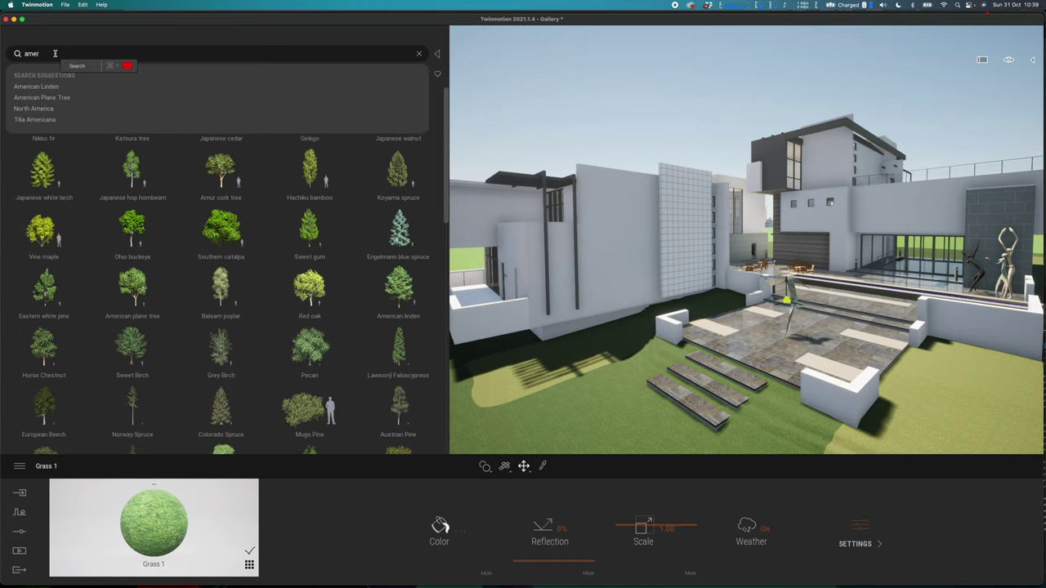
pyautogui.write('ican')
pyautogui.press('Return')
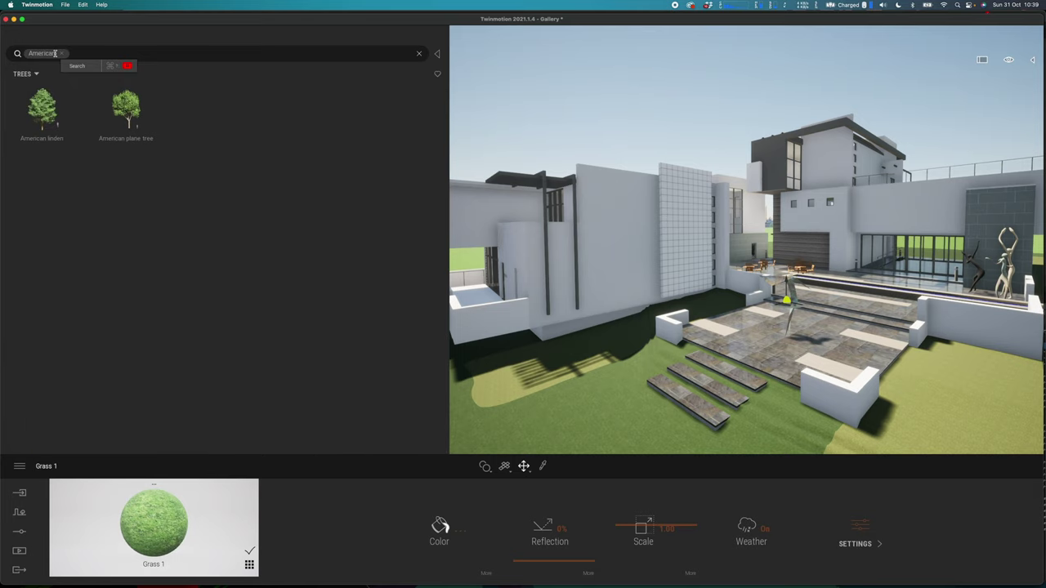
# Place an American linden and two American plane trees on the lawn along the wall, and narrow the library again.
pyautogui.moveTo(57, 123)
pyautogui.moveTo(161, 175); pyautogui.dragTo(522, 362)
pyautogui.moveTo(126, 108); pyautogui.dragTo(725, 301)
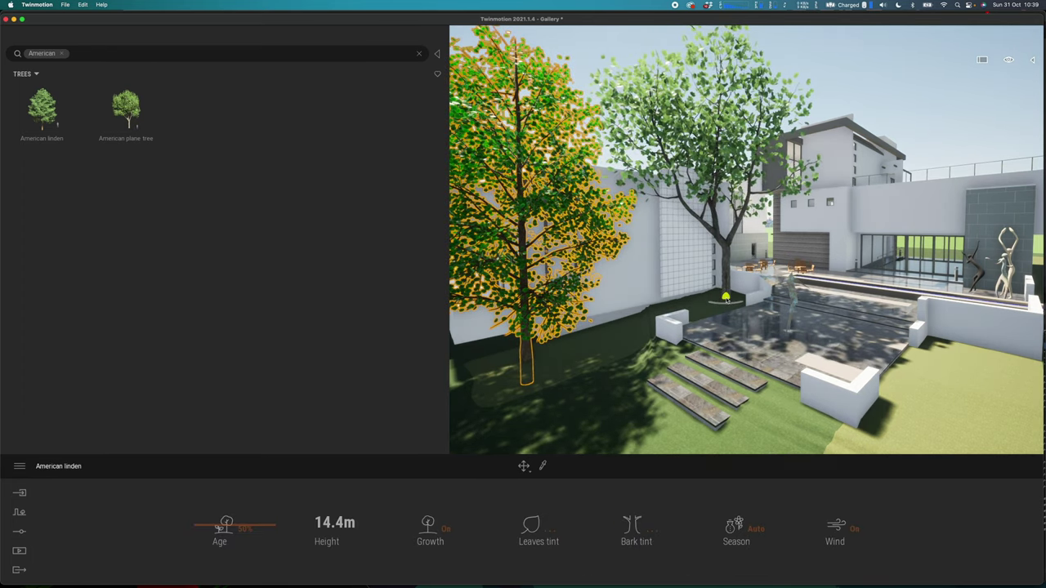
pyautogui.moveTo(143, 123)
pyautogui.moveTo(127, 120); pyautogui.dragTo(618, 331)
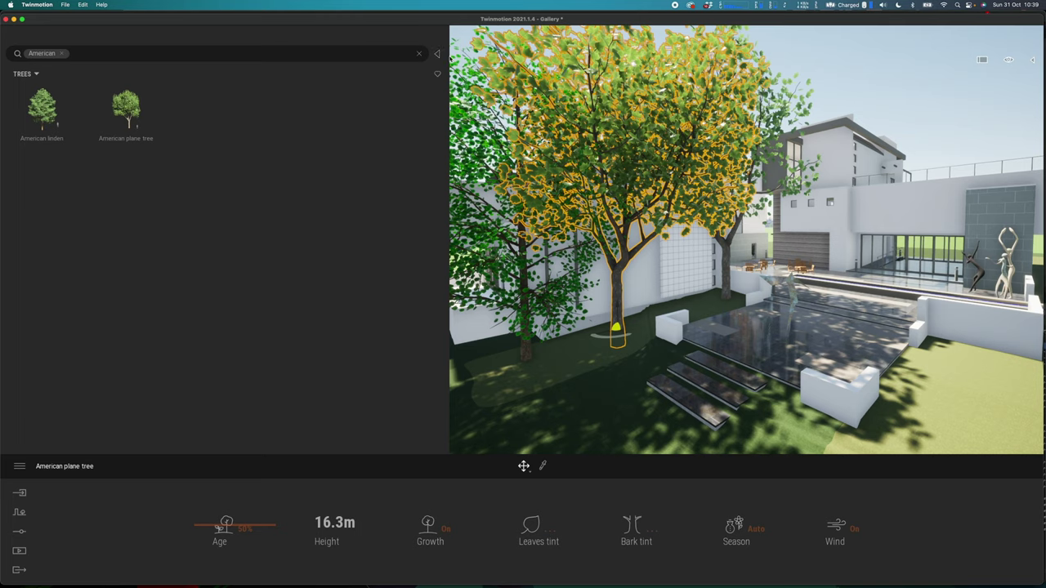
pyautogui.click(438, 54)
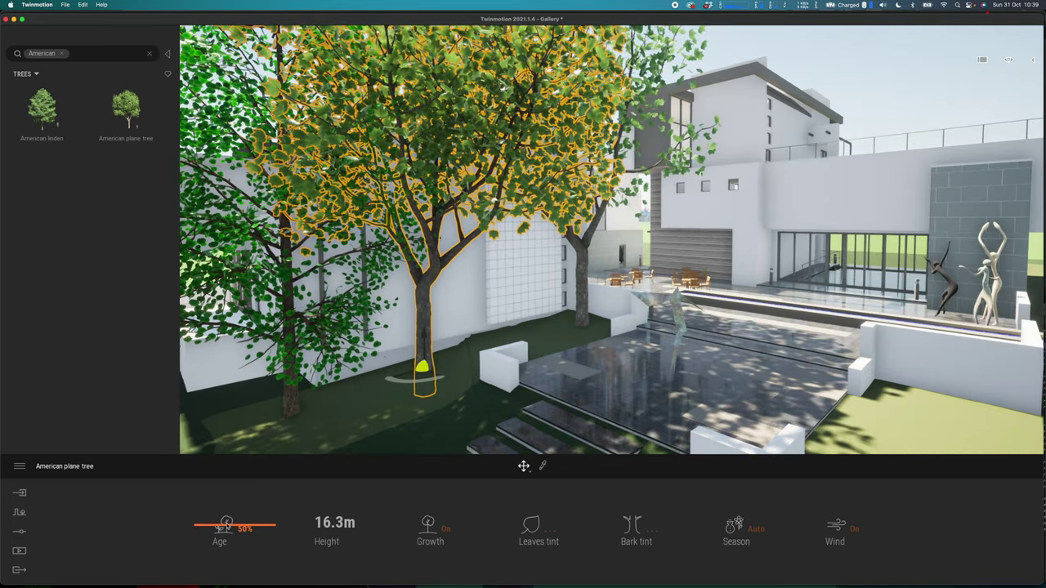
# Set the age of the middle plane tree to 14%, the linden to 22% and the plane tree nearest the terrace to 10%.
pyautogui.moveTo(200, 527); pyautogui.dragTo(207, 550)
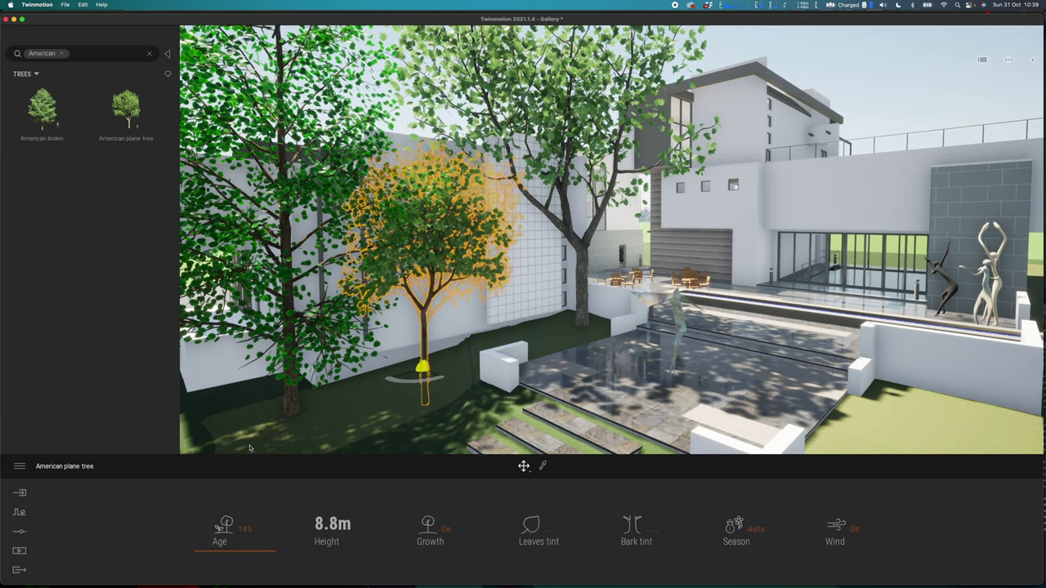
pyautogui.click(286, 408)
pyautogui.moveTo(210, 527); pyautogui.dragTo(206, 552)
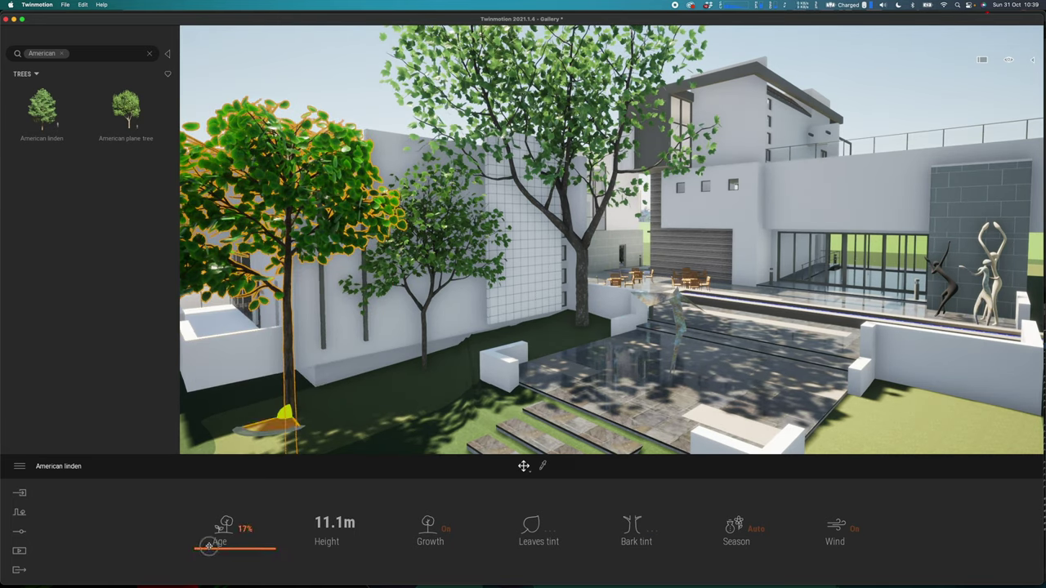
pyautogui.moveTo(209, 546); pyautogui.dragTo(209, 542)
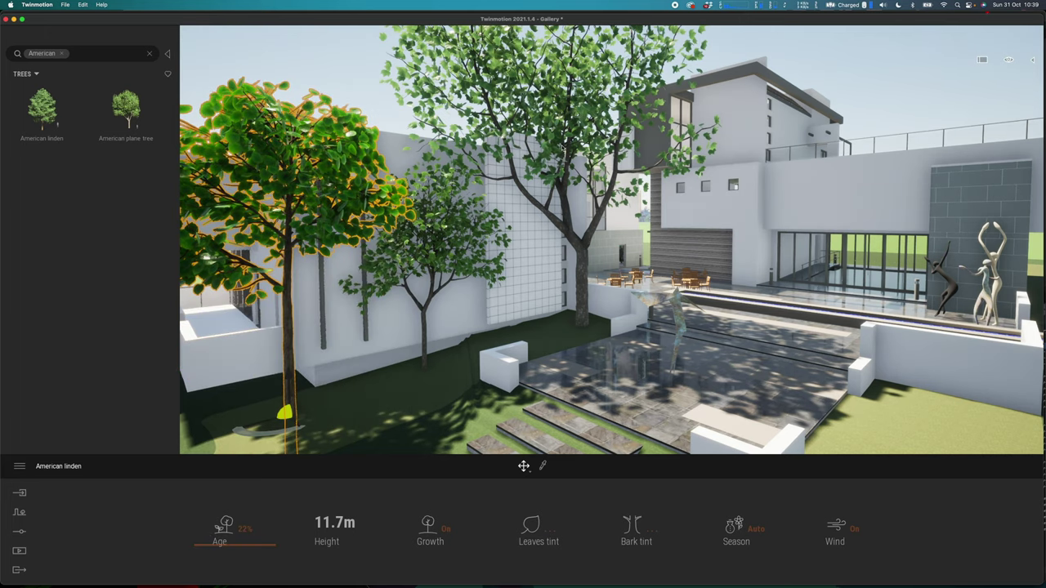
pyautogui.click(582, 281)
pyautogui.moveTo(208, 529); pyautogui.dragTo(205, 554)
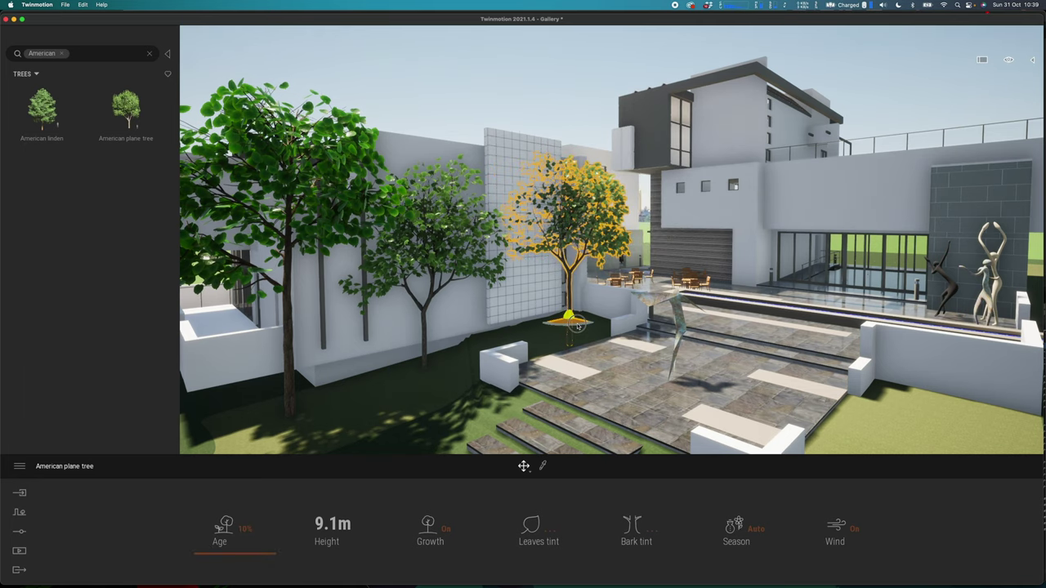
# Move the middle plane tree closer to the linden and copy it along the wall towards the terrace.
pyautogui.moveTo(428, 363); pyautogui.dragTo(389, 396)
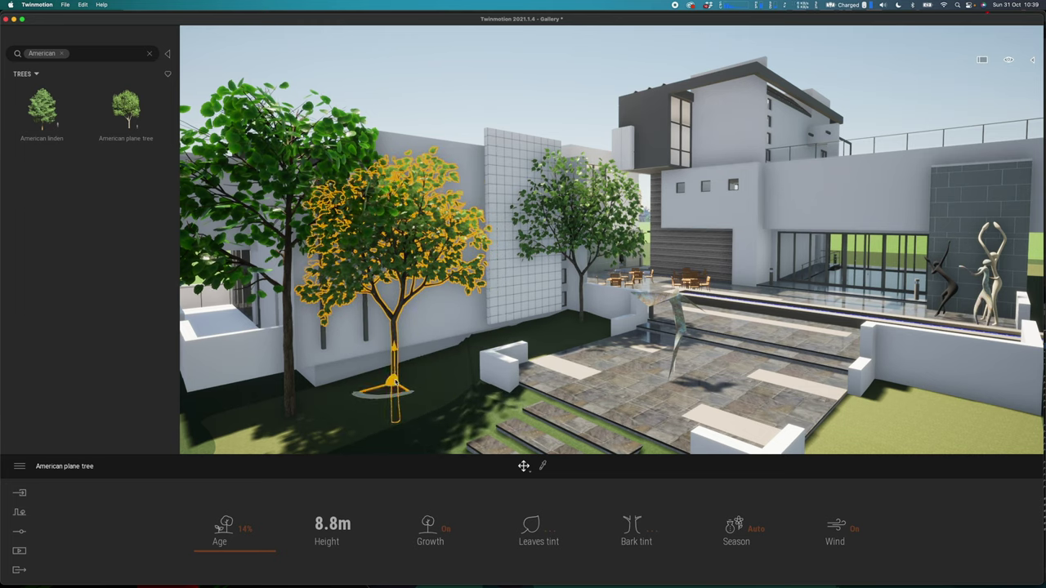
pyautogui.moveTo(393, 382); pyautogui.dragTo(510, 340)
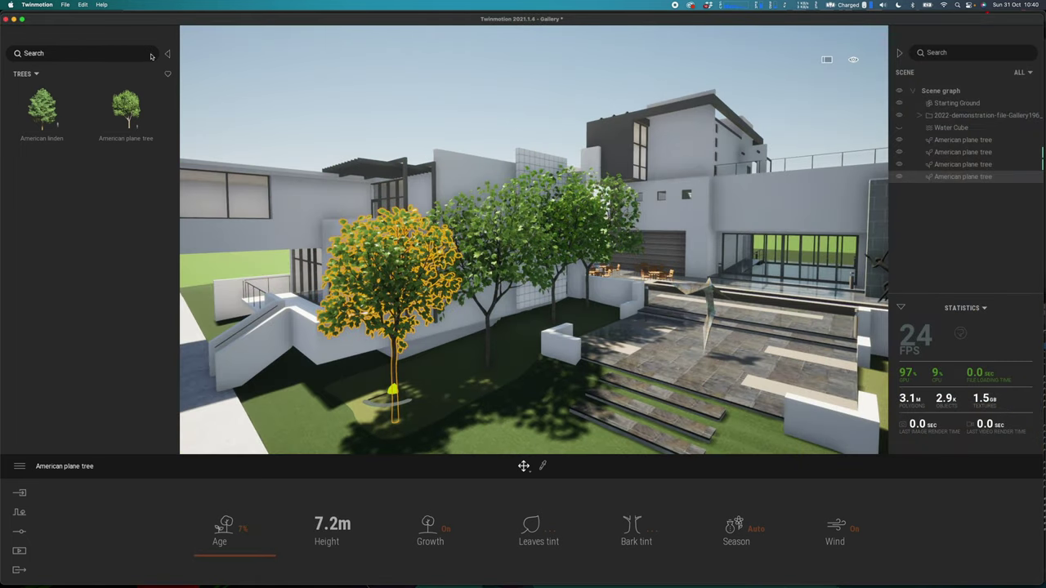
# Clear the tree search and select Tropical palm 1, 2 and 3 and Common fern 1 and 2 from the Bushes category.
pyautogui.click(150, 54)
pyautogui.click(12, 76)
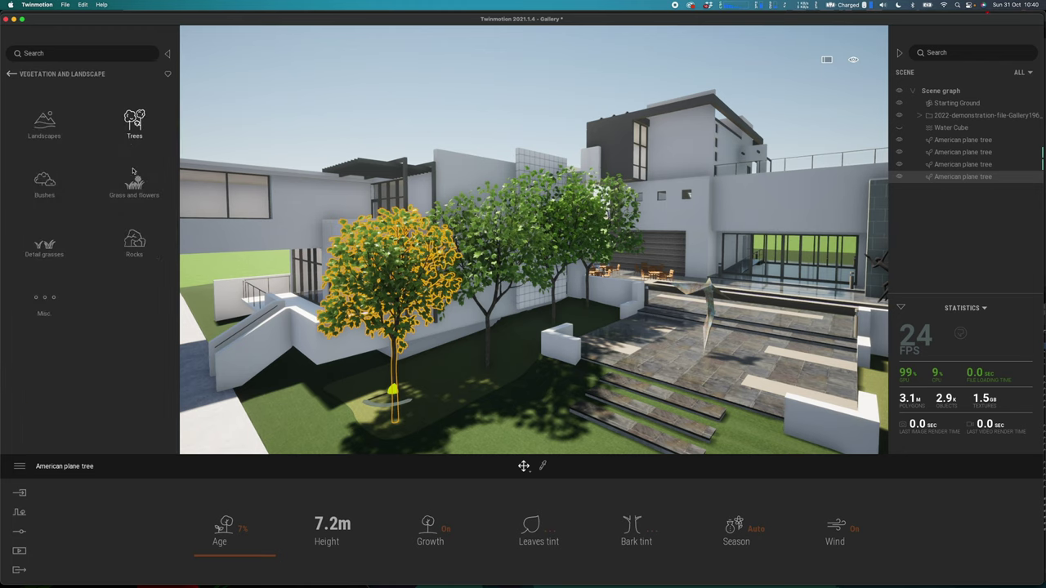
pyautogui.click(44, 186)
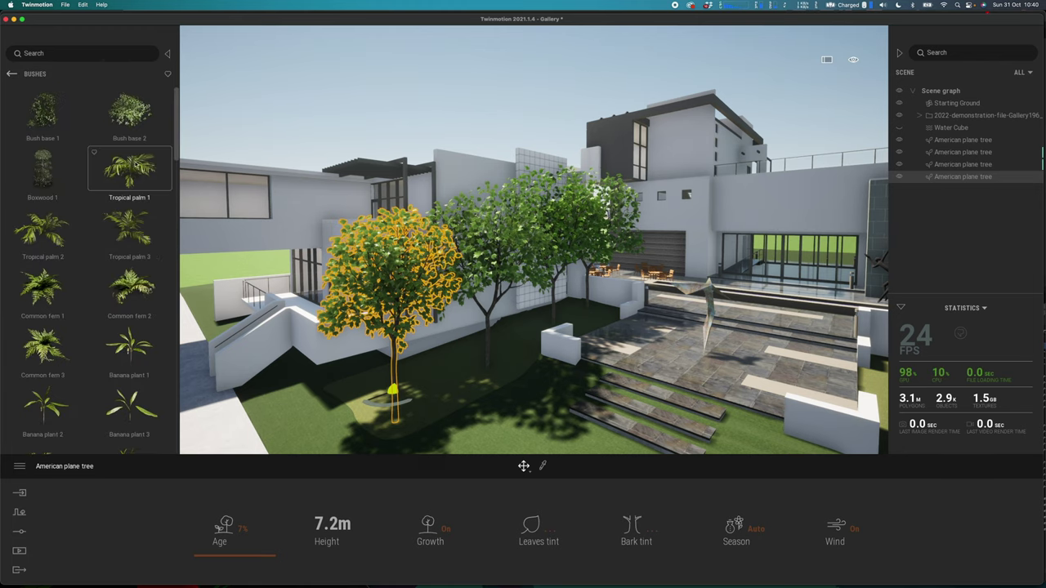
pyautogui.click(59, 235)
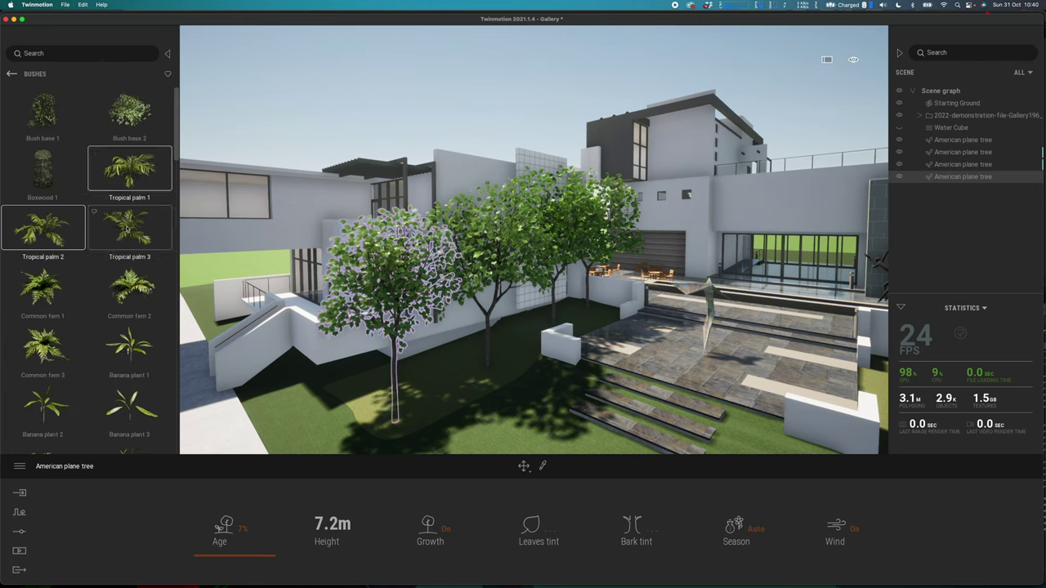
pyautogui.click(43, 288)
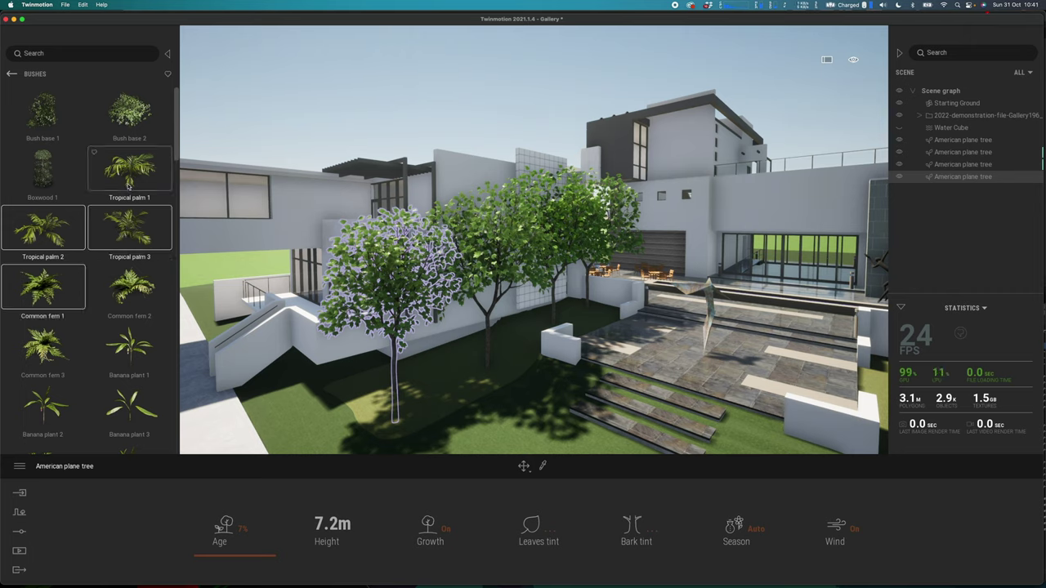
pyautogui.click(139, 294)
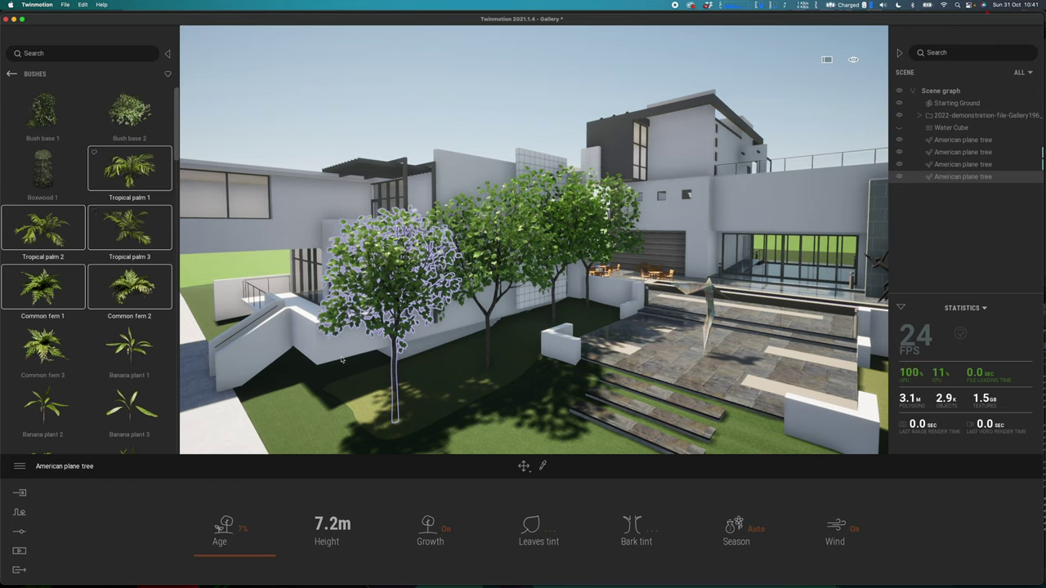
# Scatter the selected palms and ferns beneath the plane trees and across the lawn on the other side of the steps.
pyautogui.click(299, 376)
pyautogui.click(322, 387)
pyautogui.moveTo(311, 406)
pyautogui.mouseDown()
pyautogui.moveTo(372, 420)
pyautogui.moveTo(423, 387)
pyautogui.moveTo(465, 384)
pyautogui.moveTo(514, 344)
pyautogui.mouseUp()
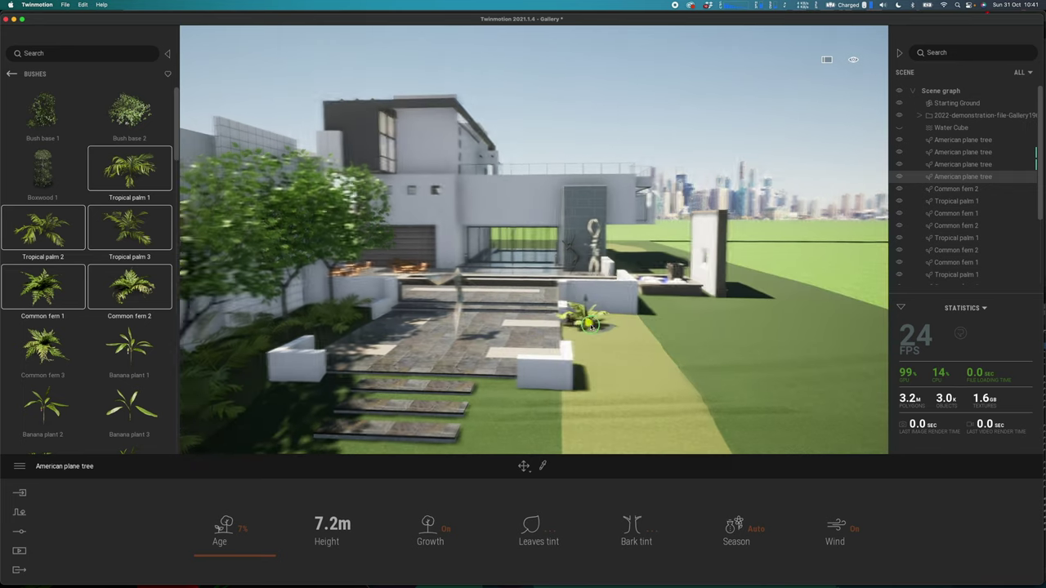
pyautogui.moveTo(597, 320)
pyautogui.mouseDown()
pyautogui.moveTo(611, 329)
pyautogui.moveTo(606, 356)
pyautogui.moveTo(618, 359)
pyautogui.moveTo(596, 365)
pyautogui.moveTo(662, 420)
pyautogui.moveTo(604, 413)
pyautogui.moveTo(645, 411)
pyautogui.moveTo(635, 441)
pyautogui.moveTo(583, 419)
pyautogui.moveTo(654, 407)
pyautogui.mouseUp()
pyautogui.scroll(-3, 660, 418)
pyautogui.scroll(-3, 611, 431)
pyautogui.moveTo(528, 370); pyautogui.dragTo(562, 372, button='right')
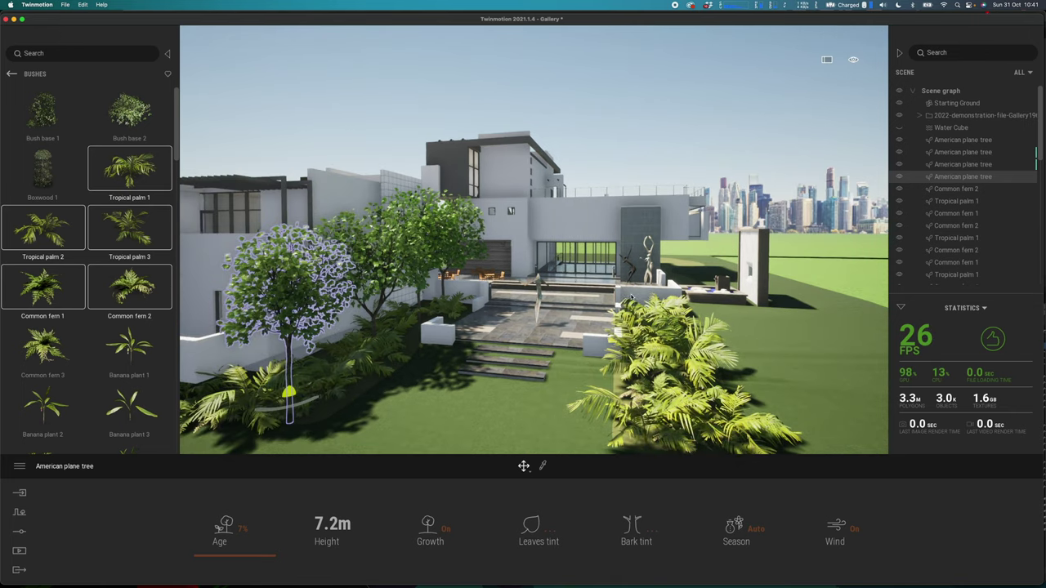
# Put all planted plane trees, palms and ferns in the scene graph into a new container.
pyautogui.press('s')
pyautogui.press('d')
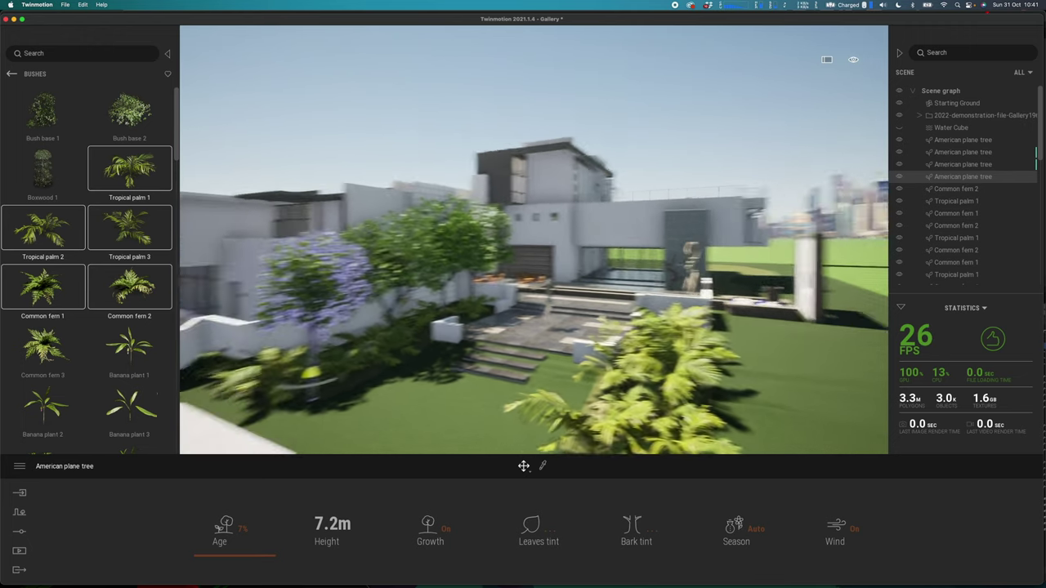
pyautogui.press('Left')
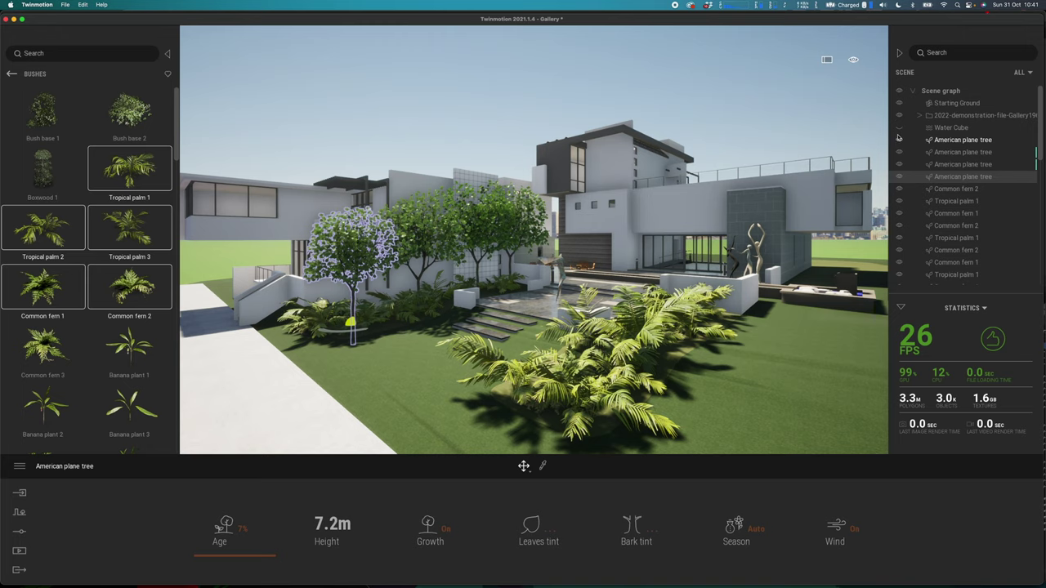
pyautogui.click(952, 141)
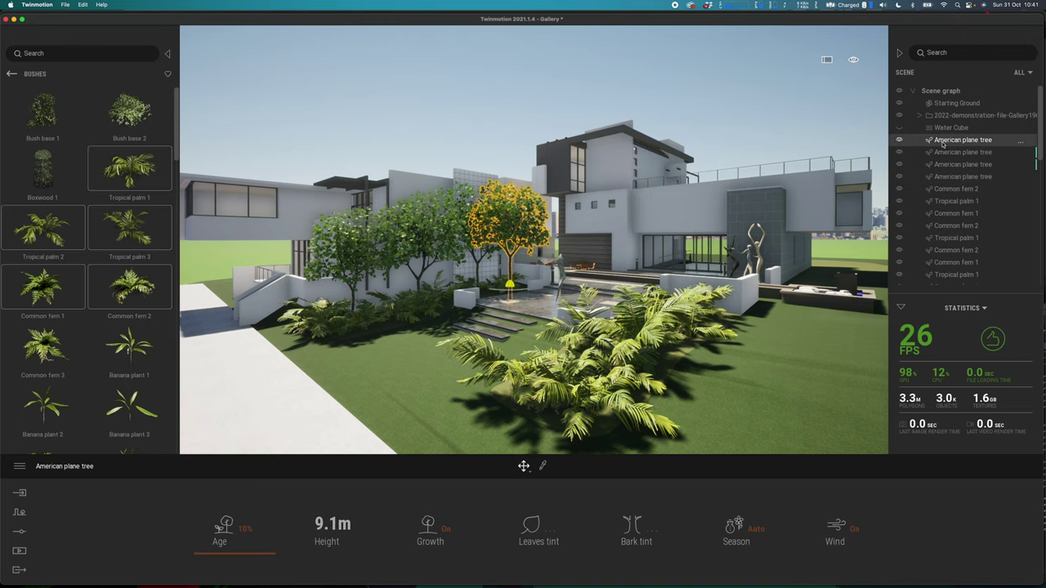
pyautogui.rightClick(943, 144)
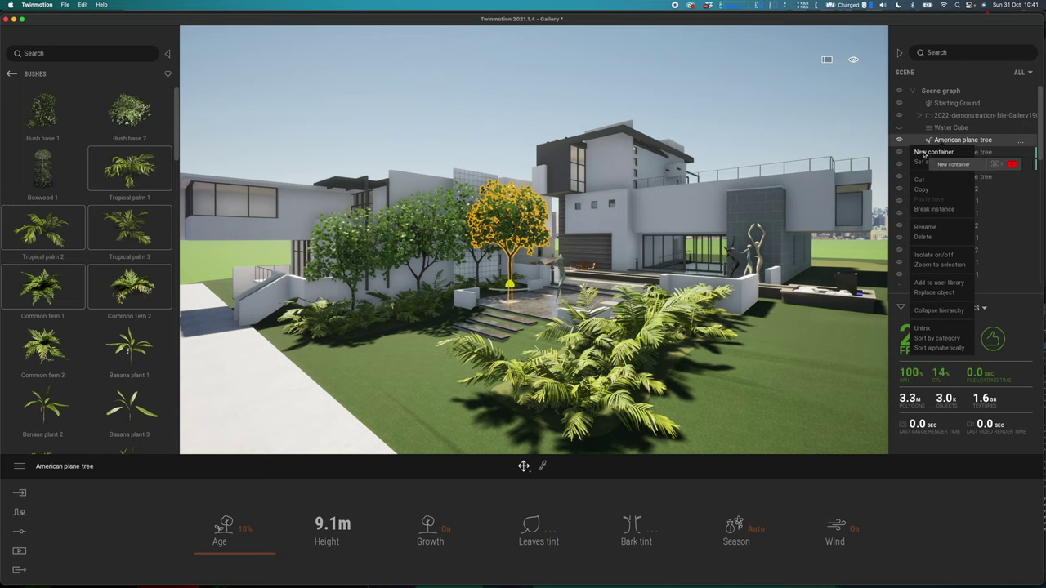
pyautogui.click(931, 152)
pyautogui.moveTo(934, 147); pyautogui.dragTo(933, 137)
pyautogui.scroll(-10, 962, 224)
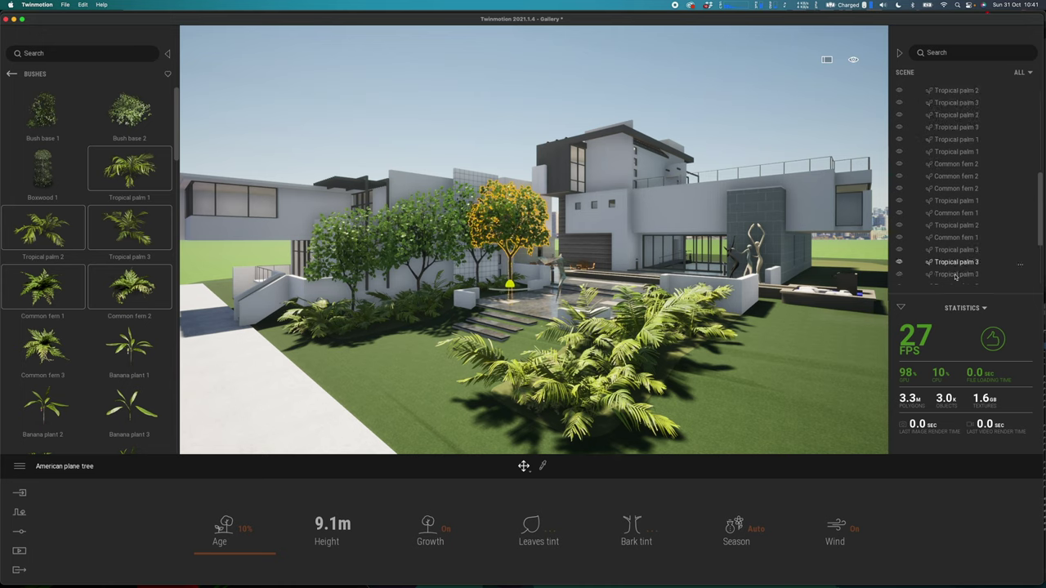
pyautogui.keyDown('shift'); pyautogui.click(953, 278); pyautogui.keyUp('shift')
pyautogui.scroll(10, 959, 170)
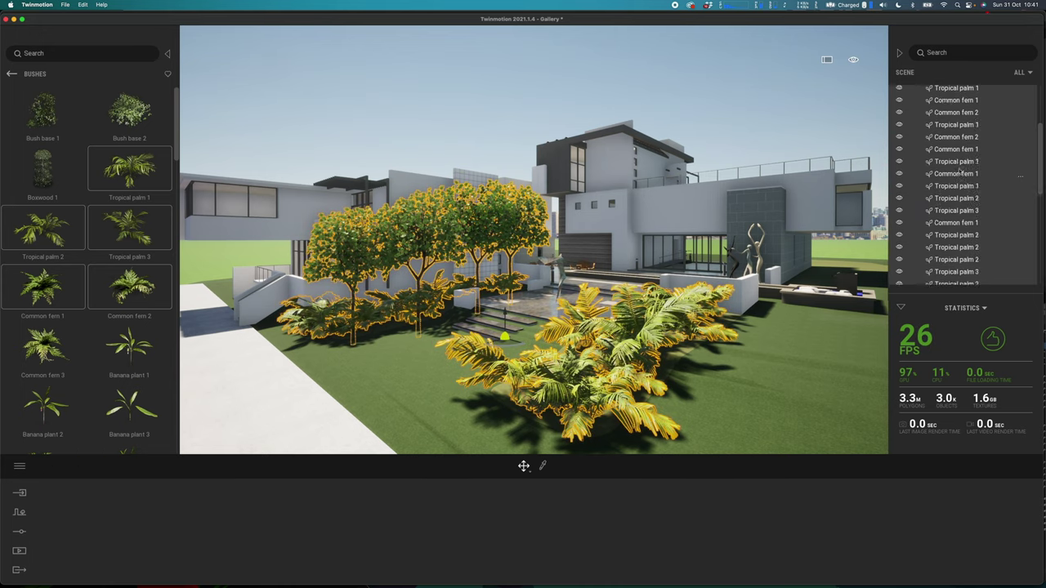
pyautogui.moveTo(948, 154); pyautogui.dragTo(959, 142)
# Rename the new vegetation container as Tress and Veg.
pyautogui.rightClick(955, 142)
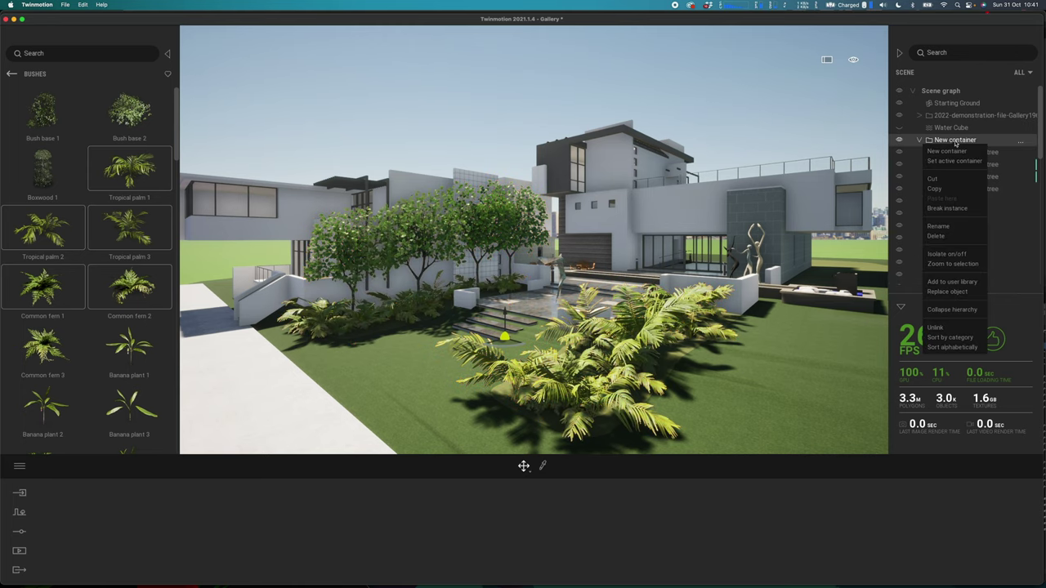
pyautogui.click(945, 227)
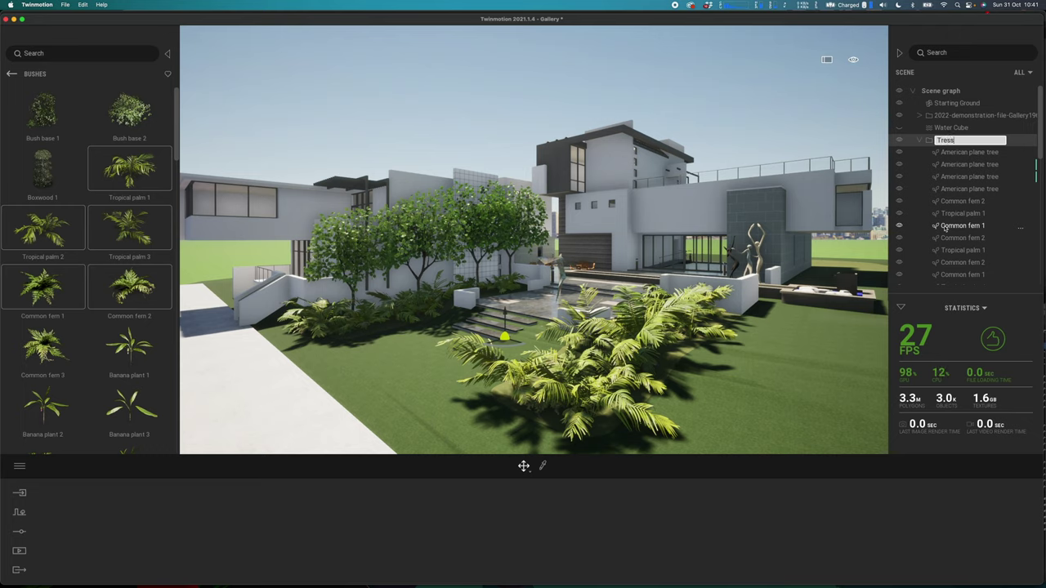
pyautogui.press('Return')
# Check the Tress and Veg container by hiding and showing it several times, and collapse it.
pyautogui.click(899, 140)
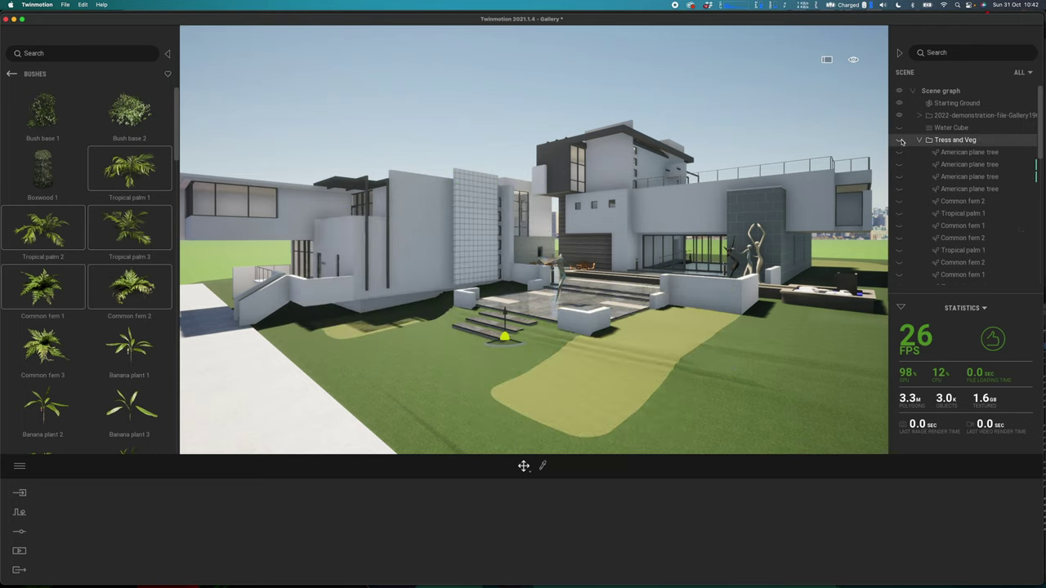
pyautogui.click(900, 141)
pyautogui.click(900, 140)
pyautogui.click(899, 141)
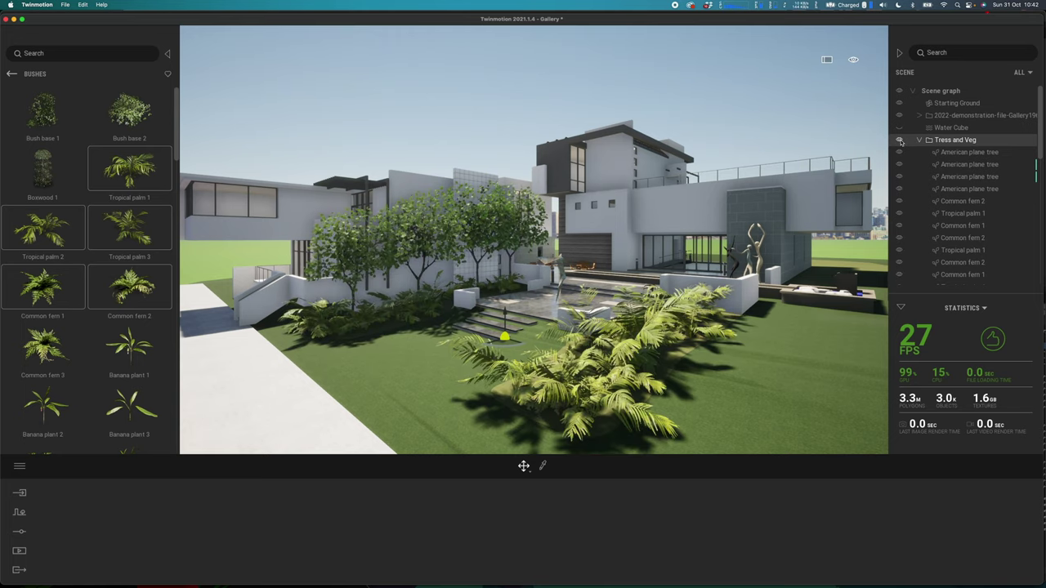
pyautogui.click(899, 141)
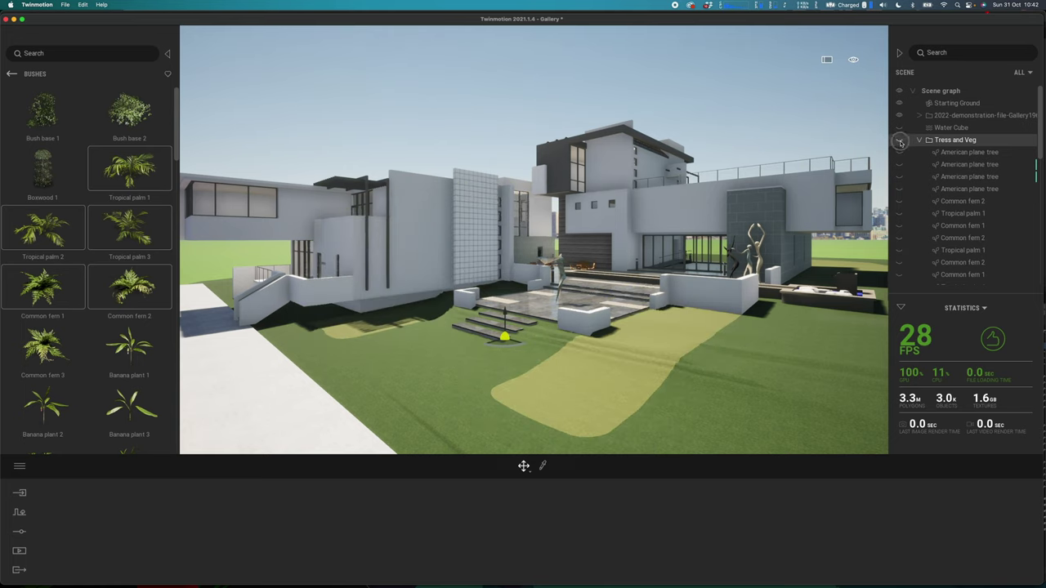
pyautogui.click(899, 140)
pyautogui.click(919, 140)
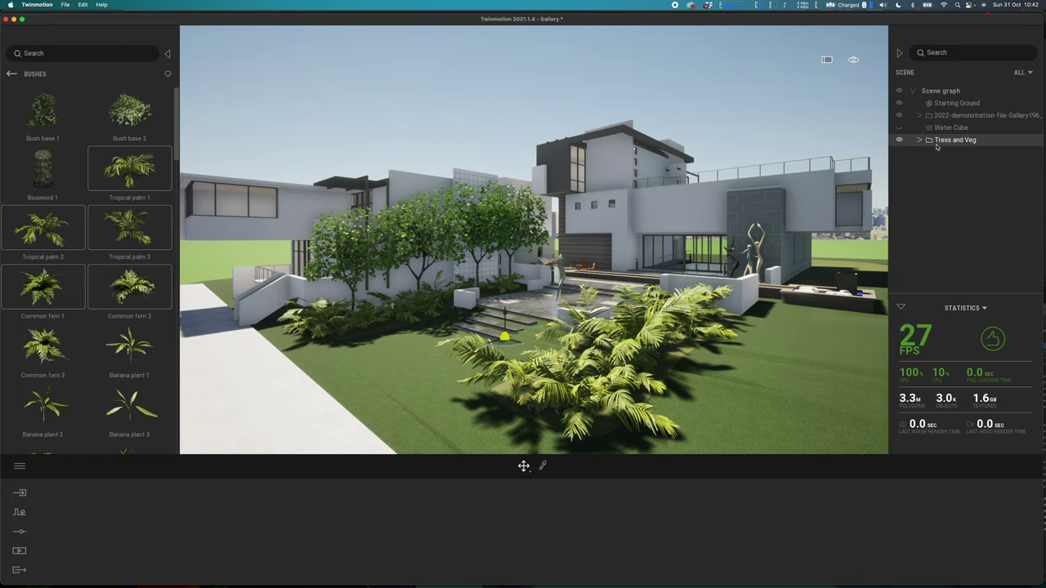
# Place Buttercups from the Grass and Flowers category on the lawn beside the palms and delete them.
pyautogui.press('a')
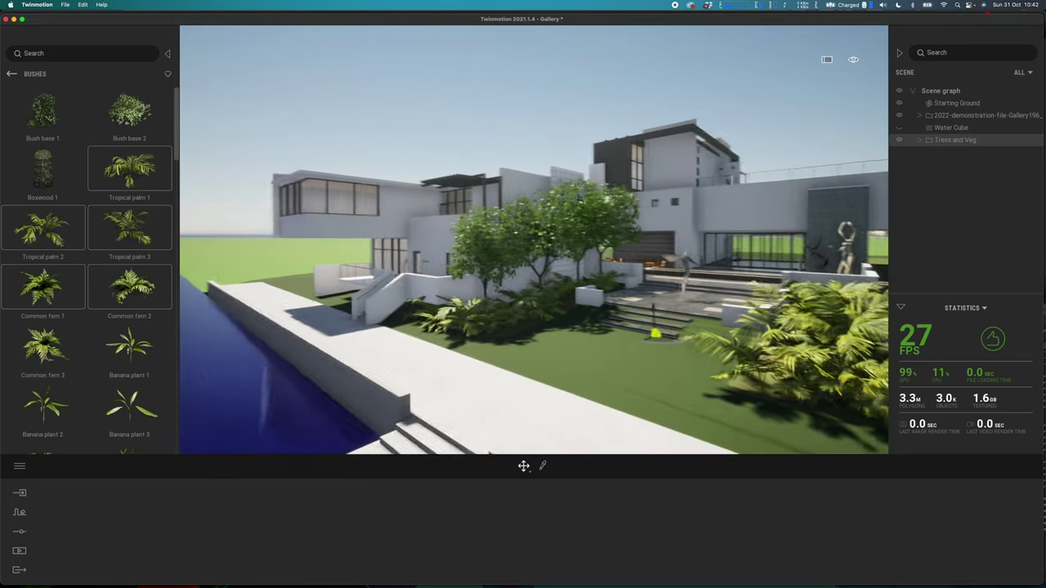
pyautogui.moveTo(479, 322); pyautogui.dragTo(485, 326, button='right')
pyautogui.press('d')
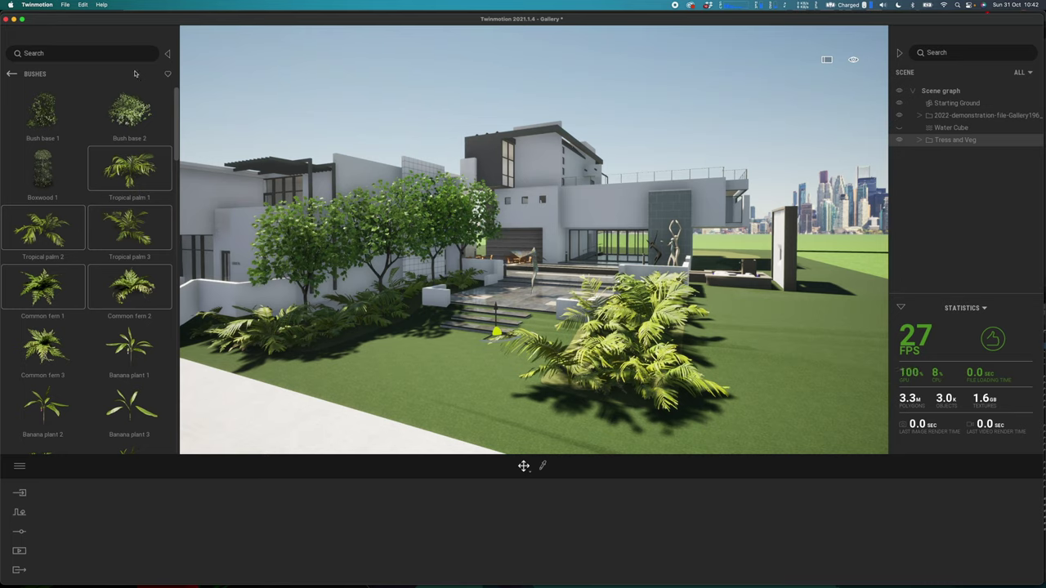
pyautogui.click(11, 76)
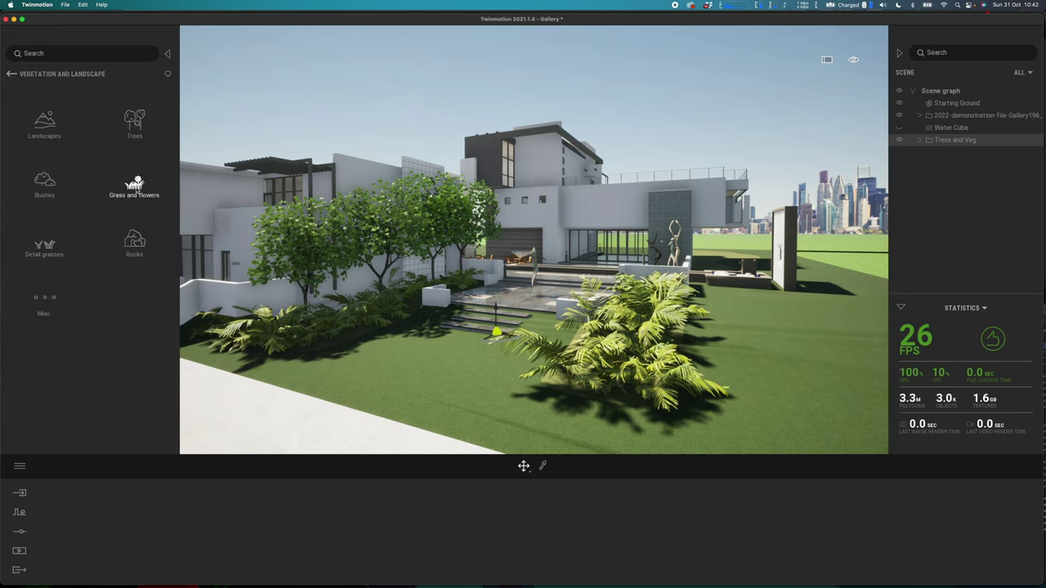
pyautogui.click(134, 184)
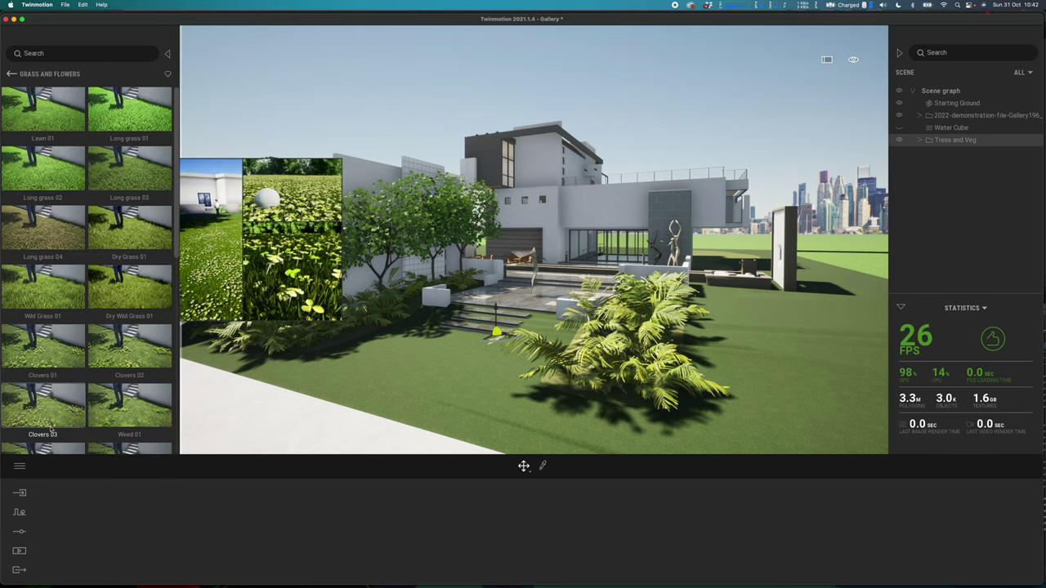
pyautogui.scroll(-10, 123, 384)
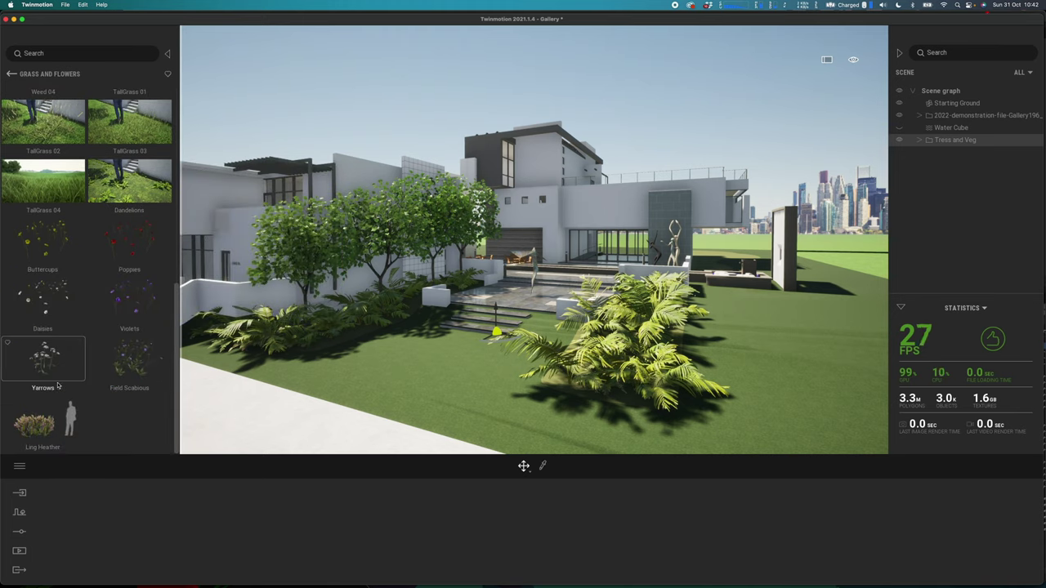
pyautogui.moveTo(56, 250); pyautogui.dragTo(745, 423)
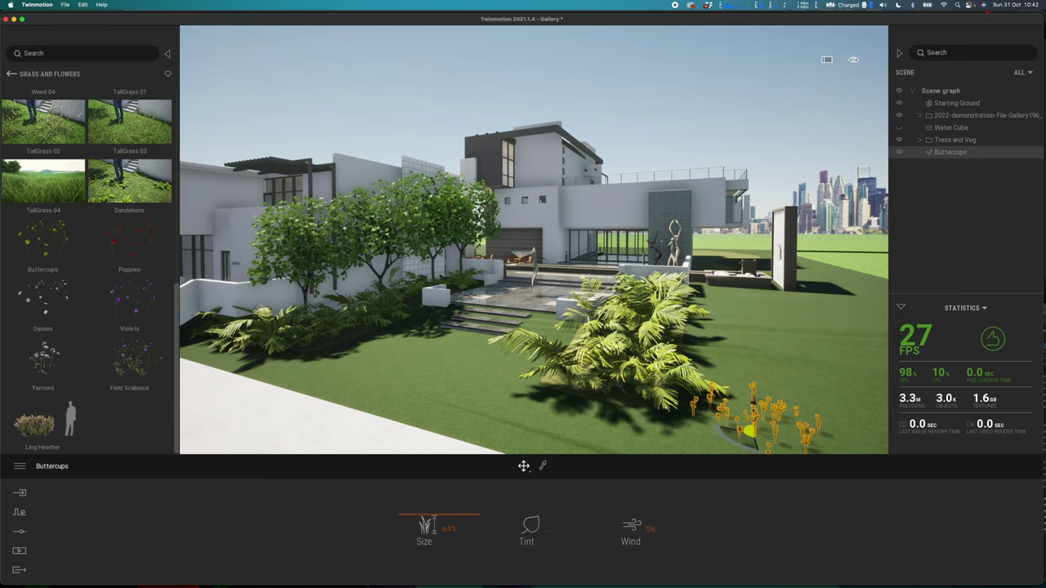
pyautogui.press('Delete')
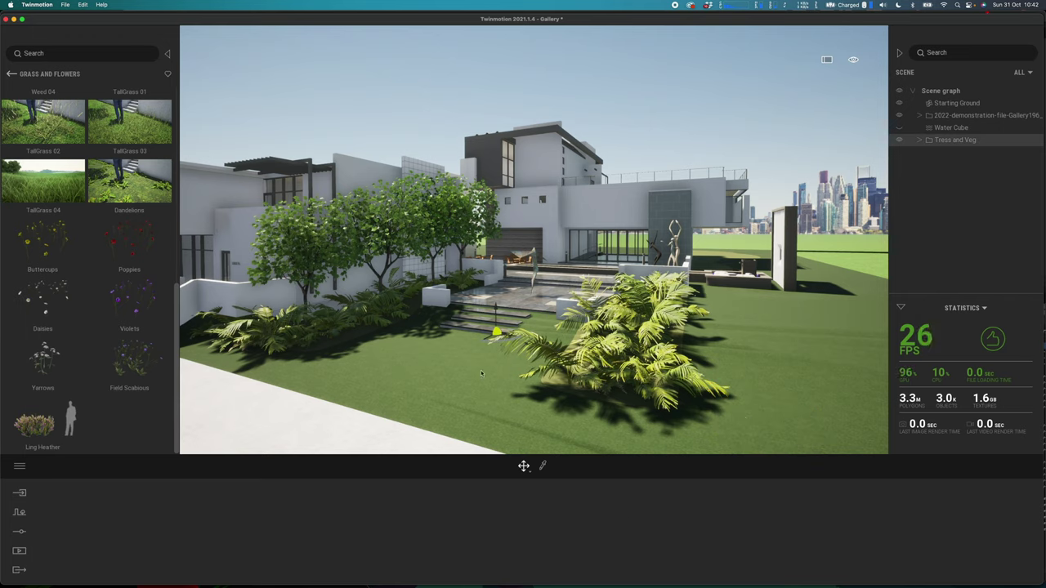
# Set up vegetation painting with Lawn 01, Dry Grass 01 and Clovers 03 from the Grass and Flowers category.
pyautogui.click(20, 513)
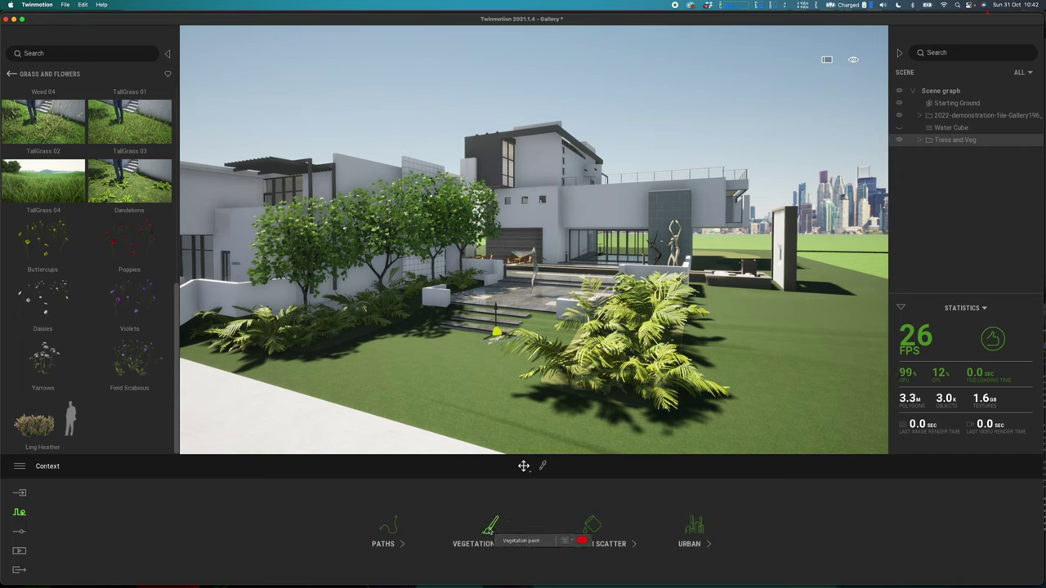
pyautogui.click(489, 529)
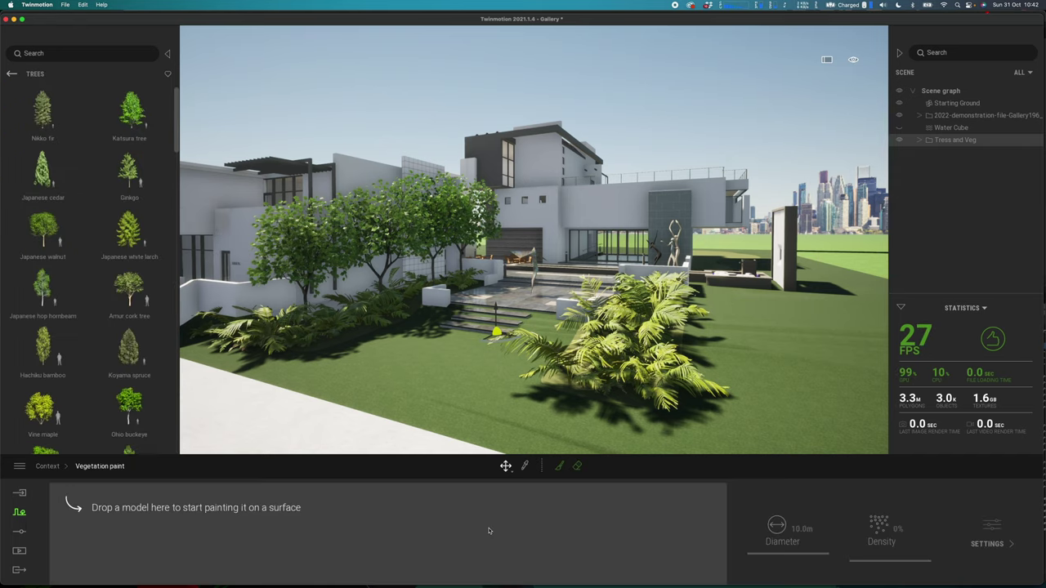
pyautogui.click(34, 76)
pyautogui.click(129, 190)
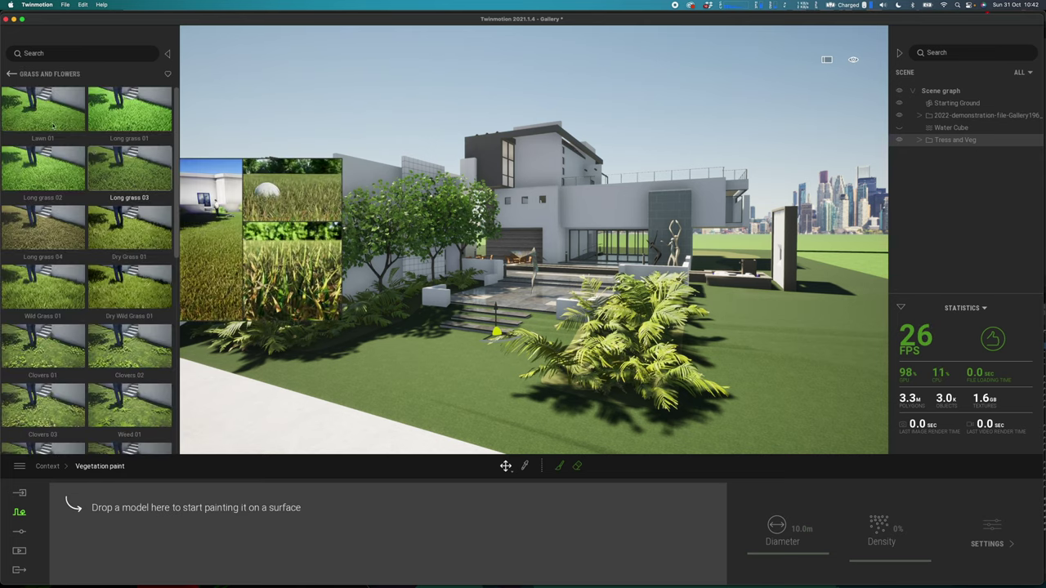
pyautogui.moveTo(89, 406); pyautogui.dragTo(98, 510)
pyautogui.moveTo(68, 278)
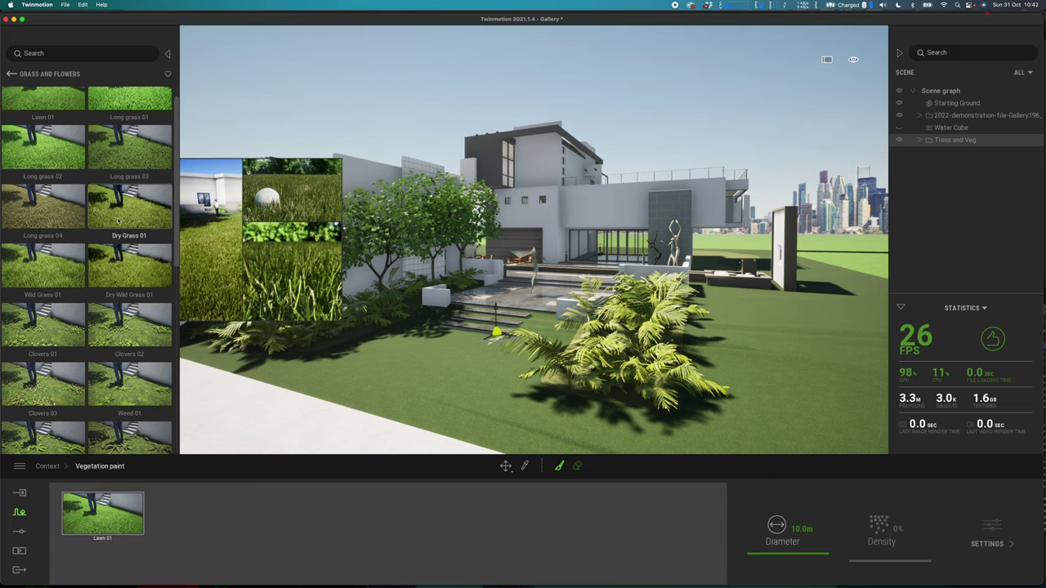
pyautogui.moveTo(190, 416); pyautogui.dragTo(198, 518)
pyautogui.moveTo(57, 396)
pyautogui.mouseDown()
pyautogui.moveTo(228, 529)
pyautogui.moveTo(245, 523)
pyautogui.mouseUp()
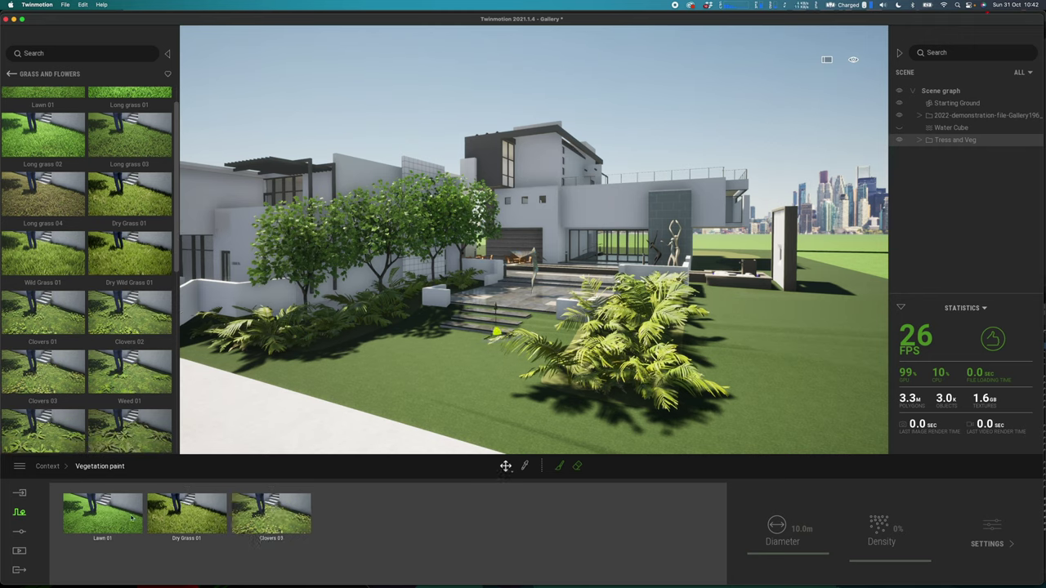
# Set the density of all three paint models to 30% and the paint brush diameter to 2.9 m.
pyautogui.click(132, 517)
pyautogui.click(186, 518)
pyautogui.click(270, 520)
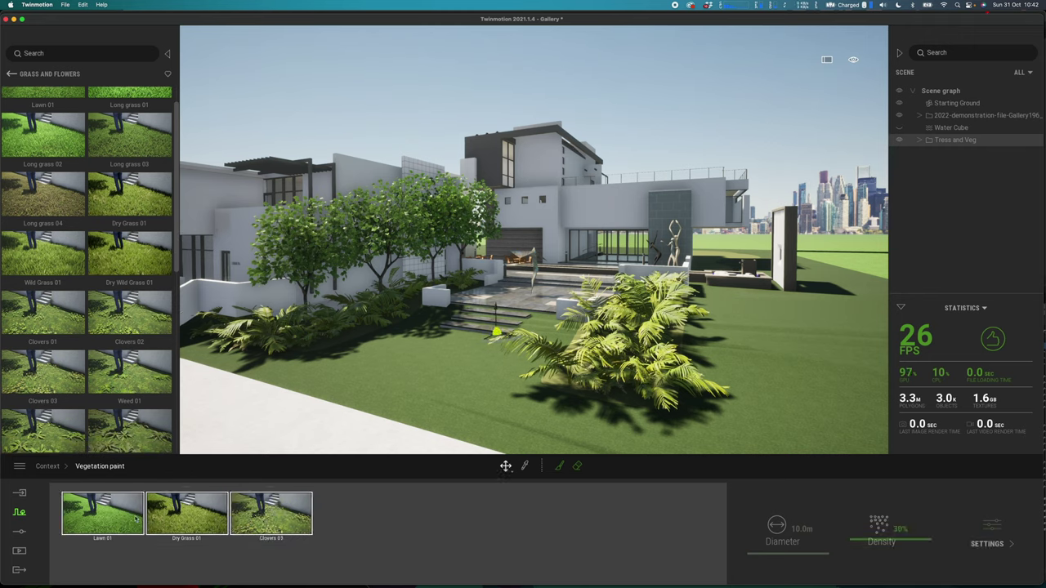
pyautogui.click(560, 467)
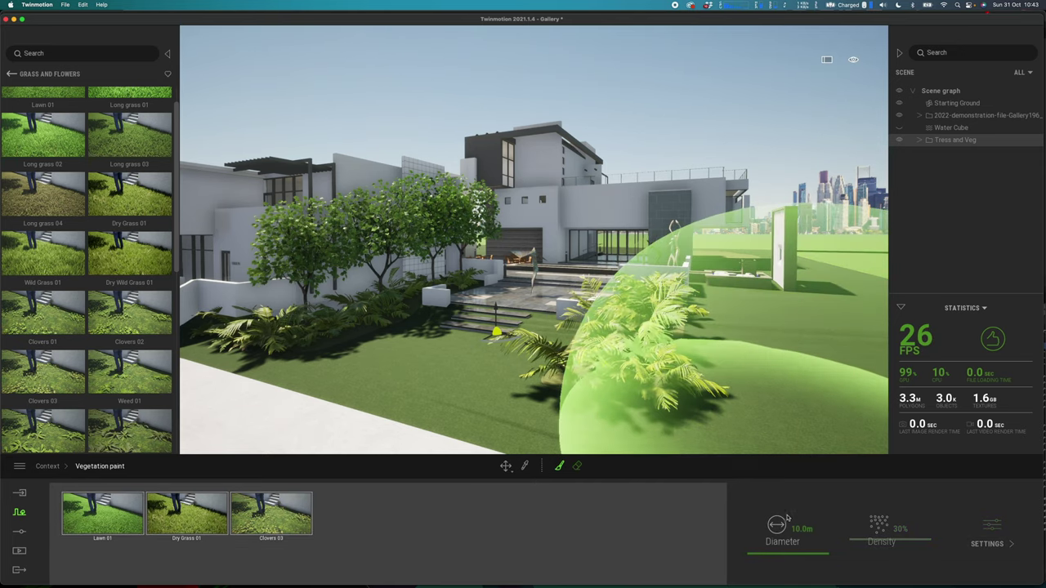
pyautogui.moveTo(770, 557); pyautogui.dragTo(769, 561)
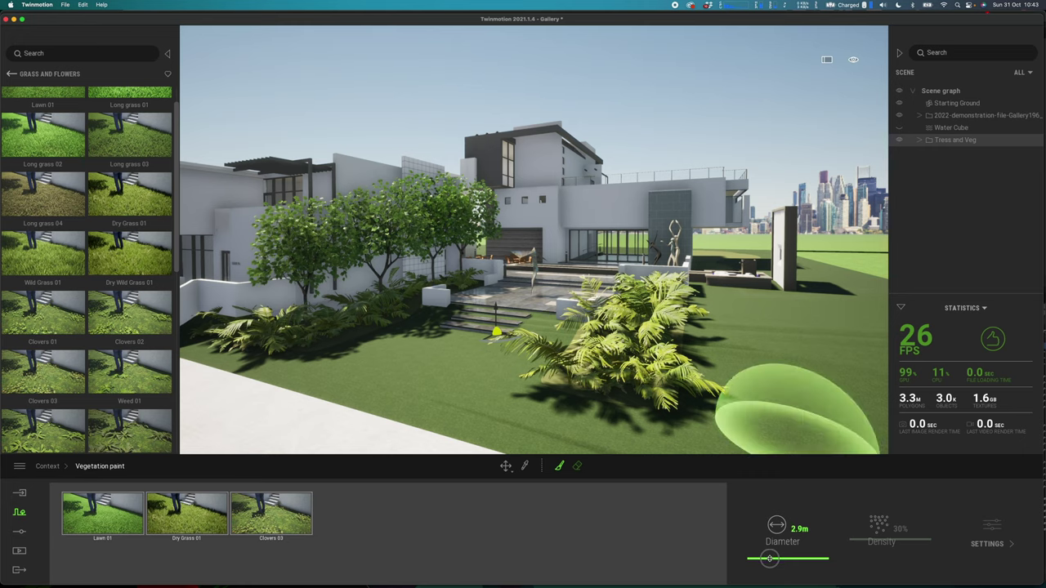
# Paint the grass and clover mix across the front lawn, around the palms and beneath the plane trees up to the steps.
pyautogui.moveTo(365, 365)
pyautogui.mouseDown()
pyautogui.moveTo(493, 399)
pyautogui.moveTo(678, 409)
pyautogui.moveTo(761, 402)
pyautogui.moveTo(759, 345)
pyautogui.moveTo(739, 339)
pyautogui.moveTo(809, 351)
pyautogui.moveTo(852, 328)
pyautogui.moveTo(806, 350)
pyautogui.mouseUp()
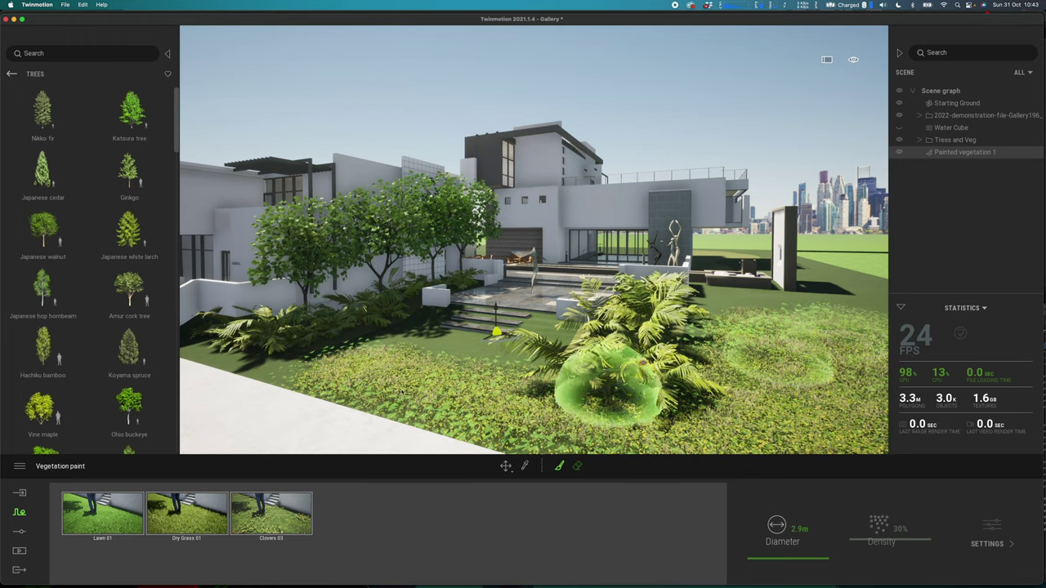
pyautogui.press('a')
pyautogui.press('a')
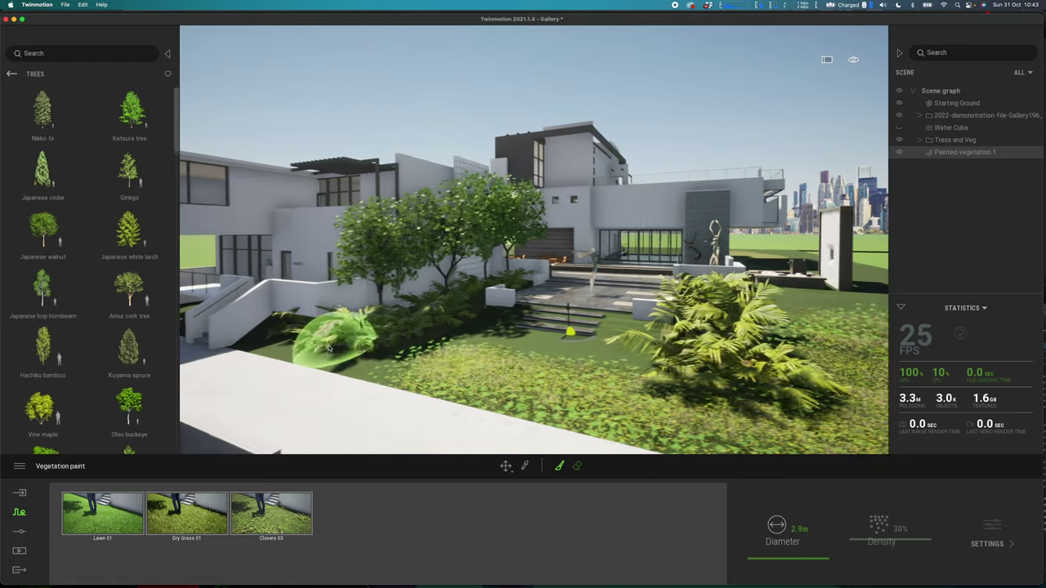
pyautogui.press('w')
pyautogui.moveTo(308, 353)
pyautogui.mouseDown()
pyautogui.moveTo(294, 347)
pyautogui.moveTo(543, 369)
pyautogui.mouseUp()
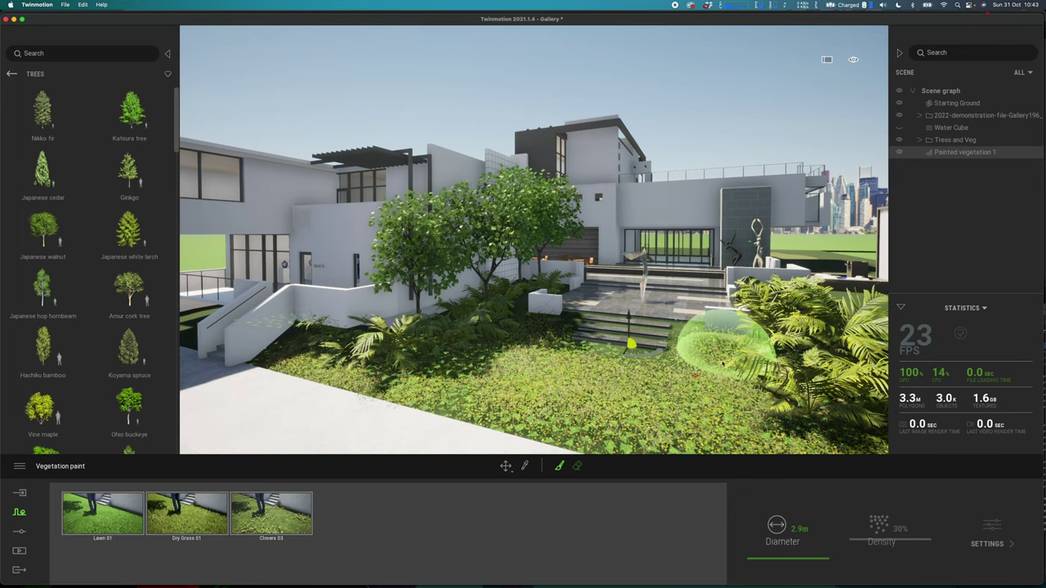
# Paint the grass and clover mix across the lawn beyond the palm bed, from the paving edge to the freestanding wall.
pyautogui.press('d')
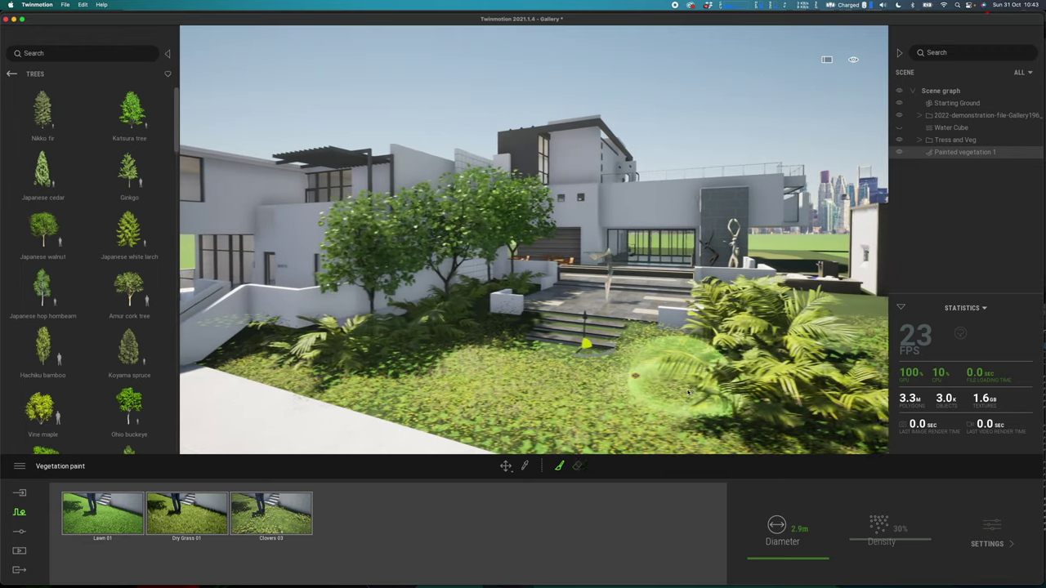
pyautogui.press('Right')
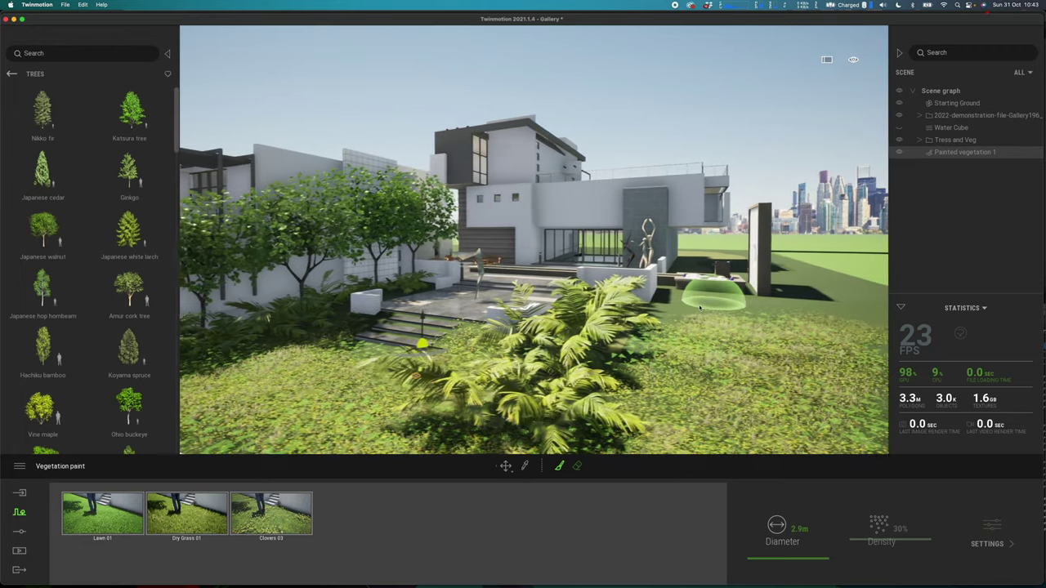
pyautogui.moveTo(846, 319); pyautogui.dragTo(881, 324)
pyautogui.press('s')
pyautogui.press('d')
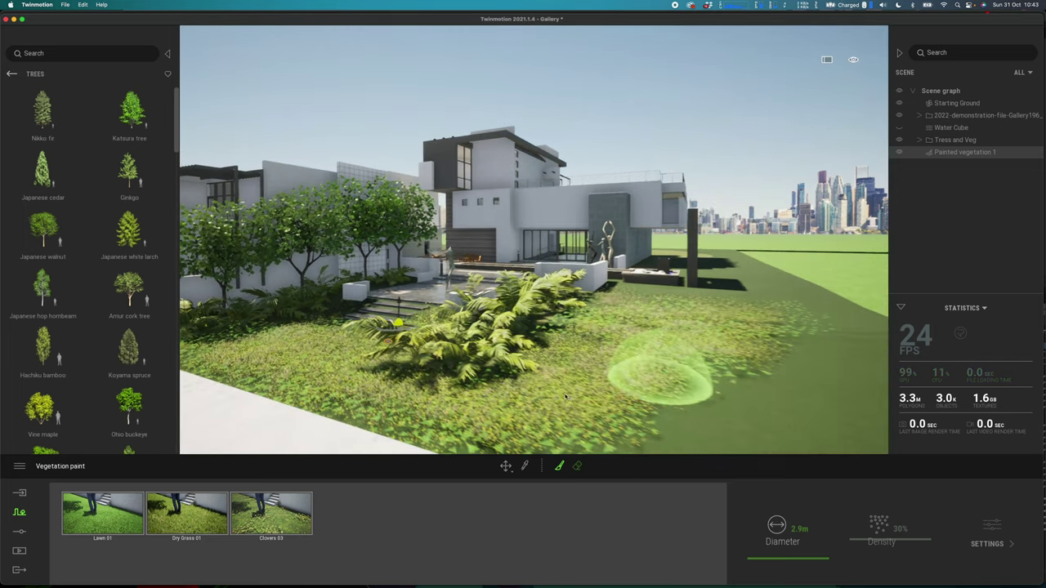
pyautogui.press('Right')
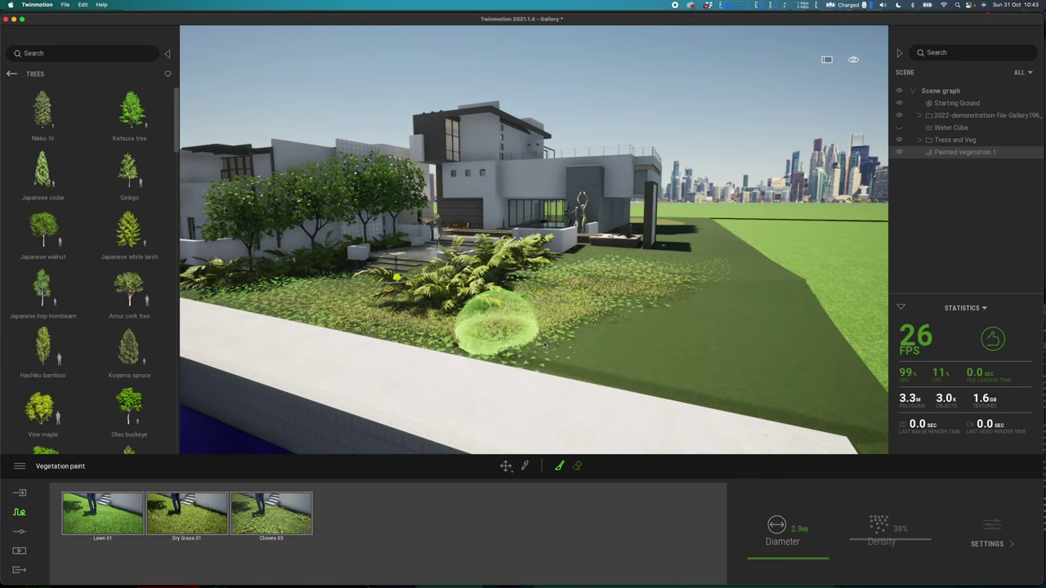
pyautogui.moveTo(629, 355)
pyautogui.mouseDown()
pyautogui.moveTo(745, 370)
pyautogui.moveTo(638, 326)
pyautogui.mouseUp()
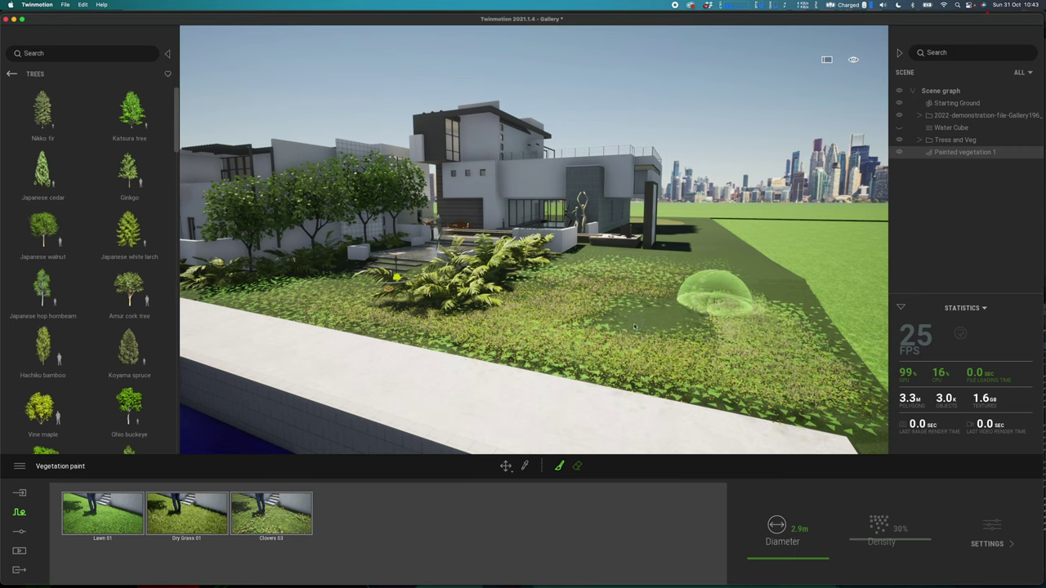
pyautogui.moveTo(716, 290)
pyautogui.mouseDown()
pyautogui.moveTo(742, 263)
pyautogui.moveTo(598, 255)
pyautogui.mouseUp()
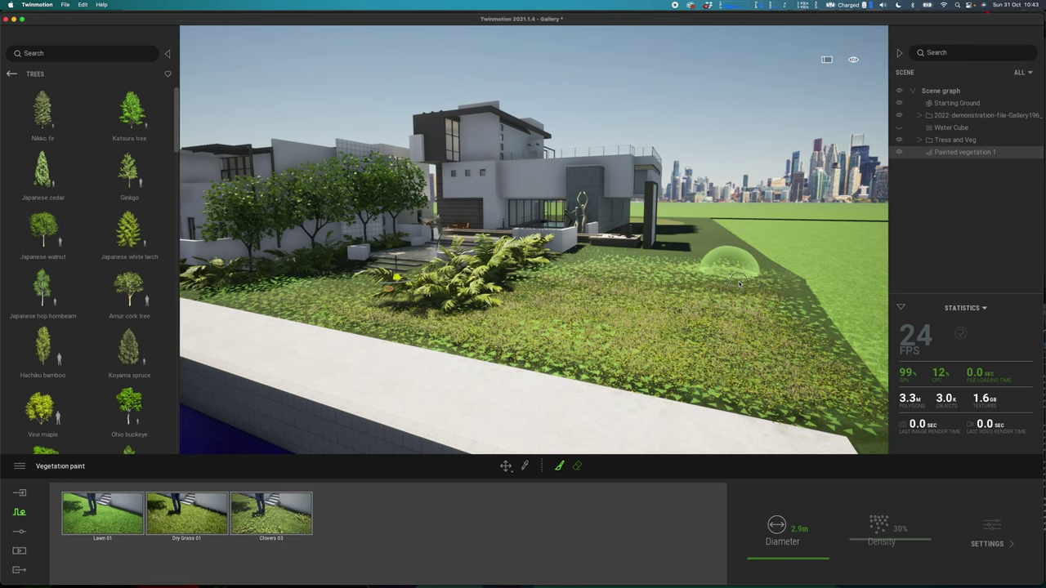
pyautogui.moveTo(799, 357); pyautogui.dragTo(825, 385)
pyautogui.press('a')
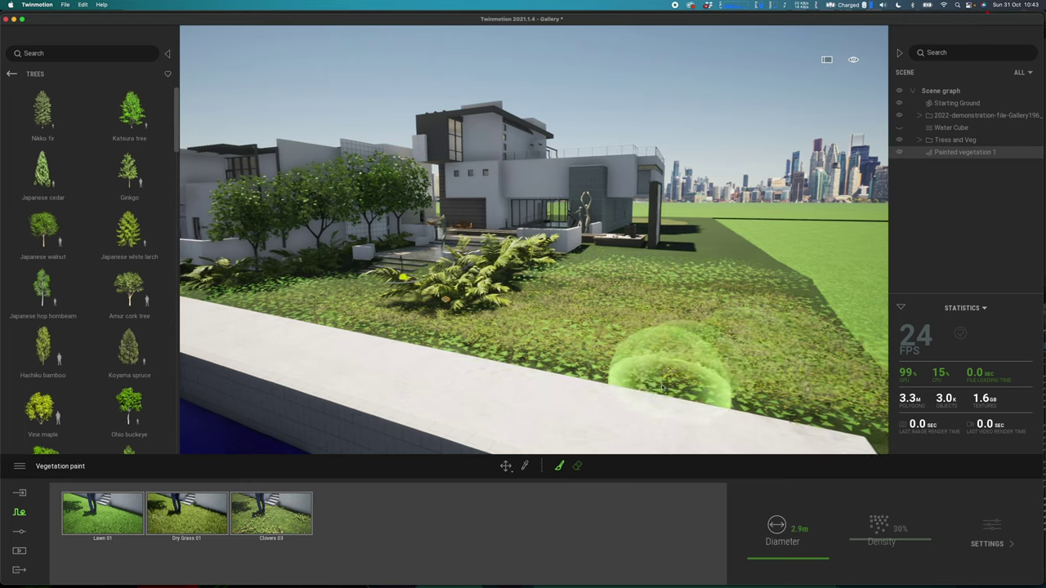
# Erase a bare path through the painted vegetation leading to the steps, and check it by toggling the painted vegetation's visibility.
pyautogui.press('w')
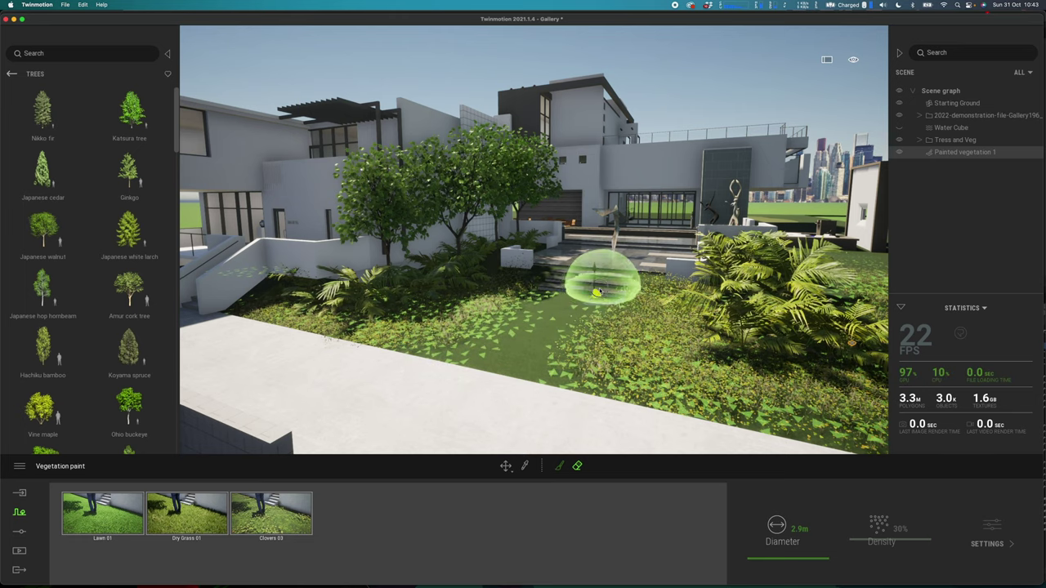
pyautogui.moveTo(566, 280)
pyautogui.mouseDown()
pyautogui.moveTo(506, 362)
pyautogui.moveTo(815, 486)
pyautogui.mouseUp()
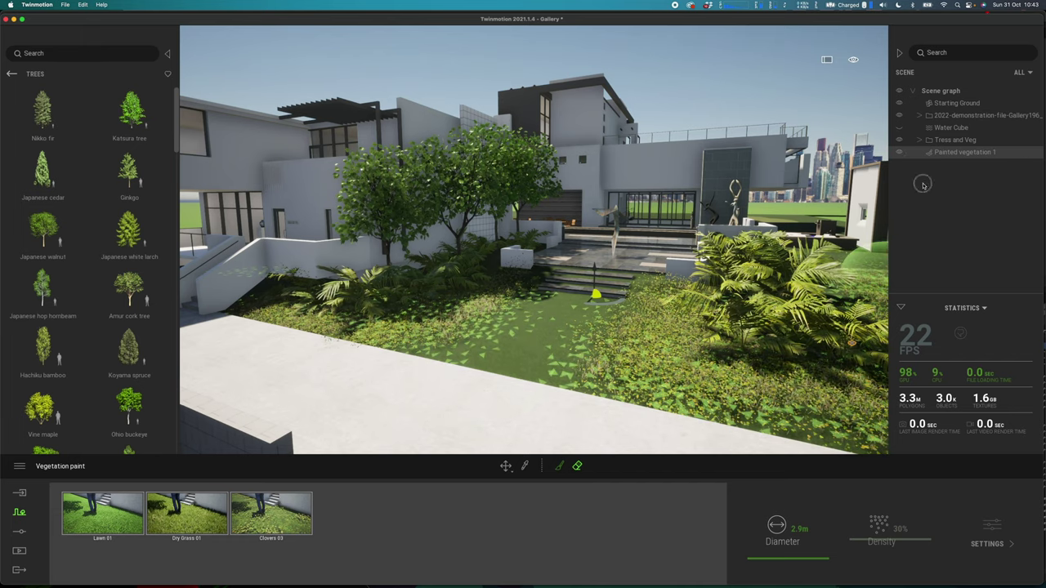
pyautogui.click(928, 152)
pyautogui.click(899, 153)
pyautogui.click(900, 154)
pyautogui.click(900, 154)
pyautogui.click(900, 154)
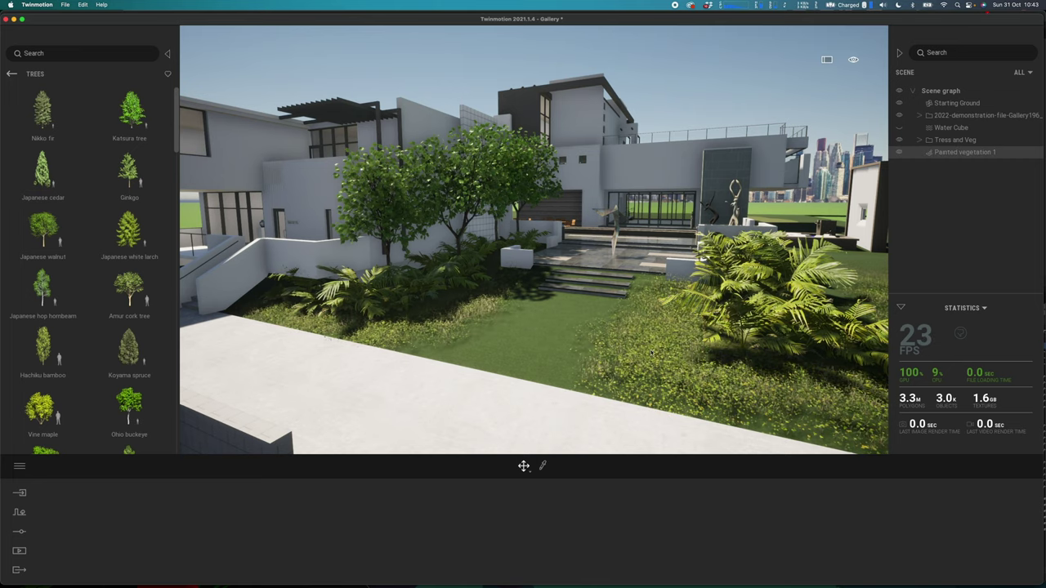
# Lower the density of Clovers 03 in the painted vegetation to 2%.
pyautogui.scroll(10, 648, 359)
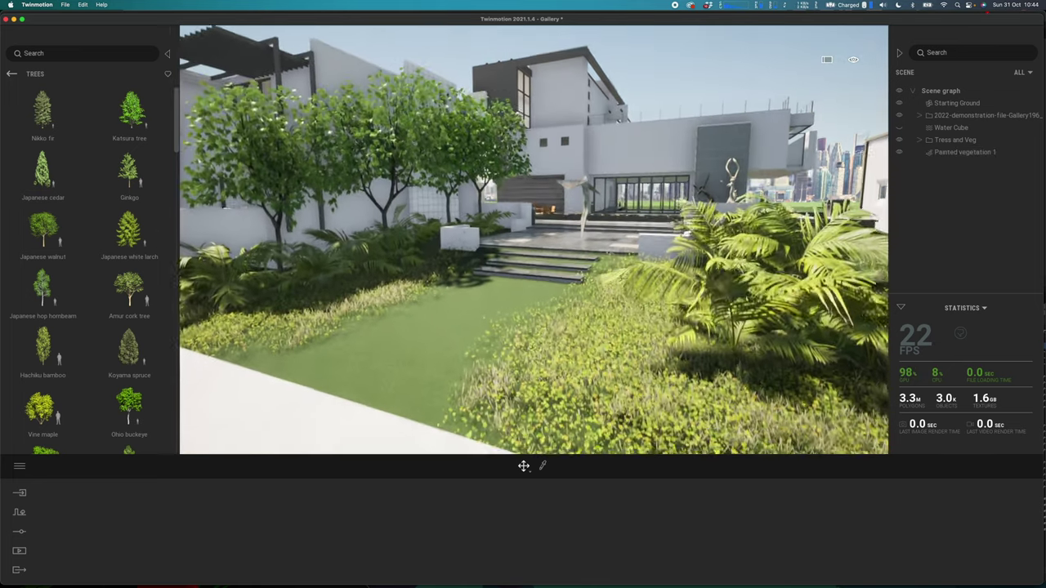
pyautogui.moveTo(648, 359); pyautogui.dragTo(642, 321, button='middle')
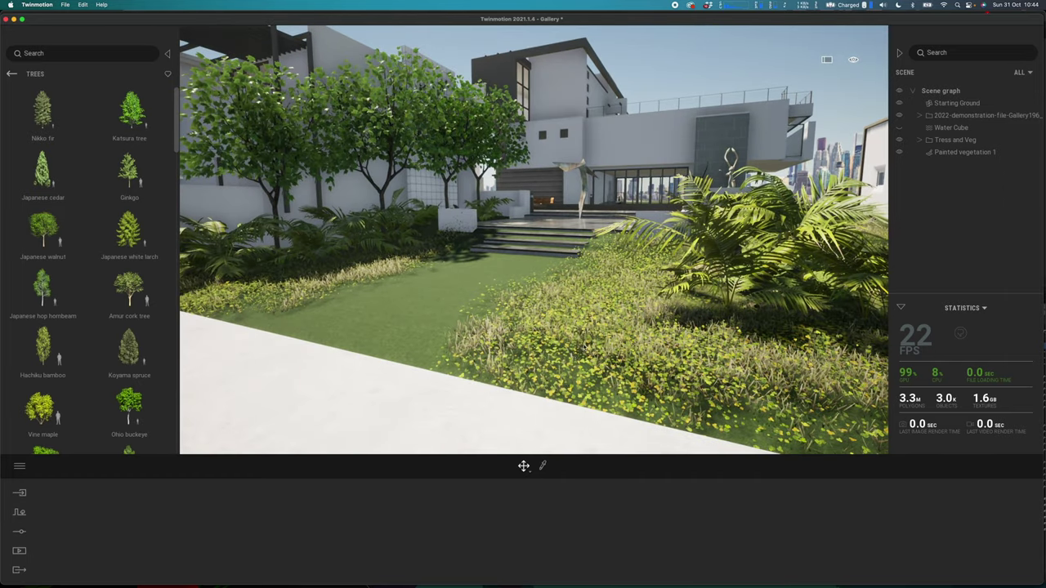
pyautogui.click(542, 466)
pyautogui.click(276, 511)
pyautogui.moveTo(856, 542); pyautogui.dragTo(857, 562)
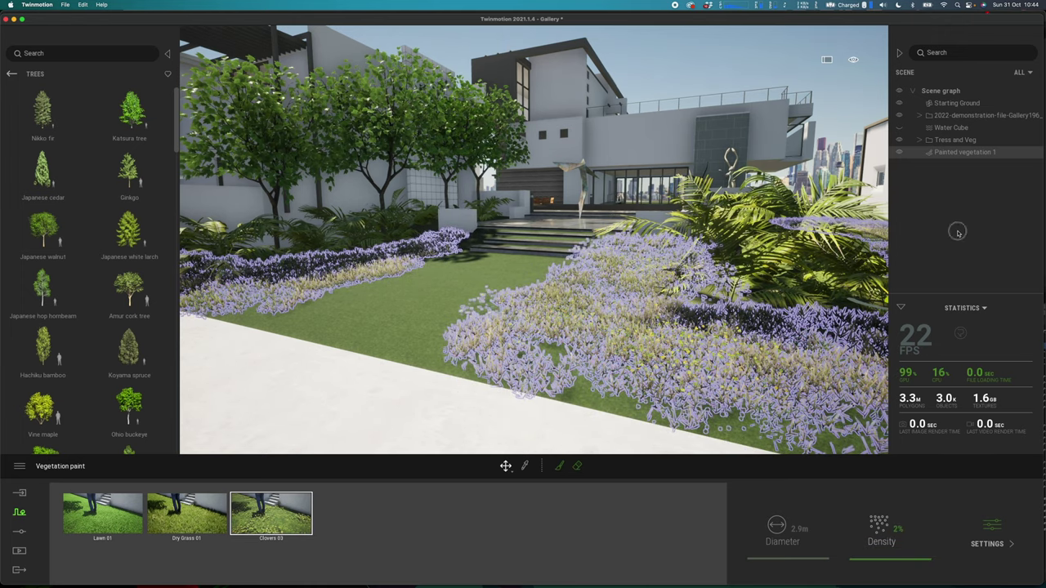
pyautogui.click(958, 233)
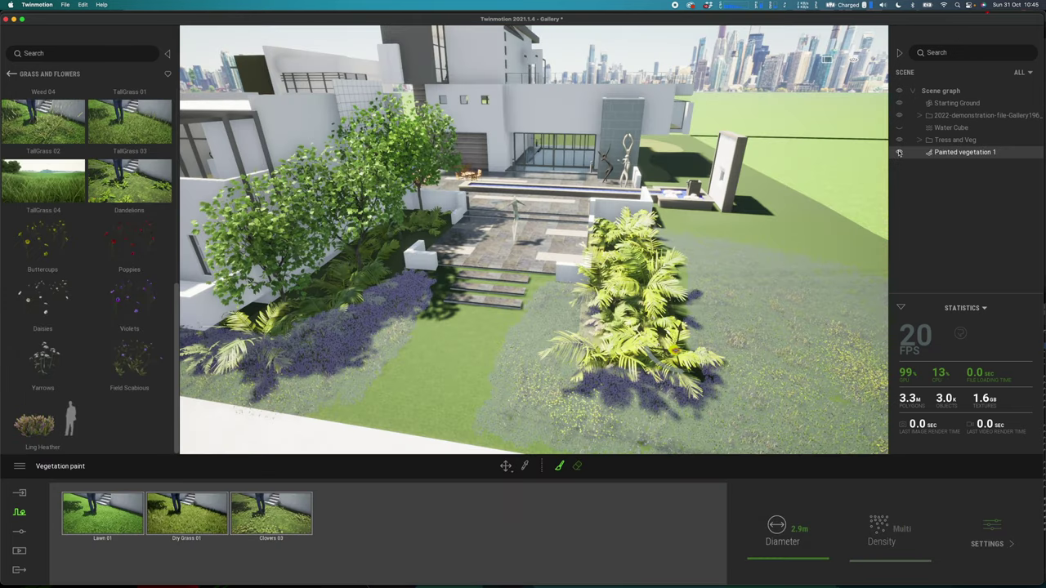
# Compare the lawn with and without the painted vegetation and leave Painted vegetation 1 hidden.
pyautogui.click(899, 153)
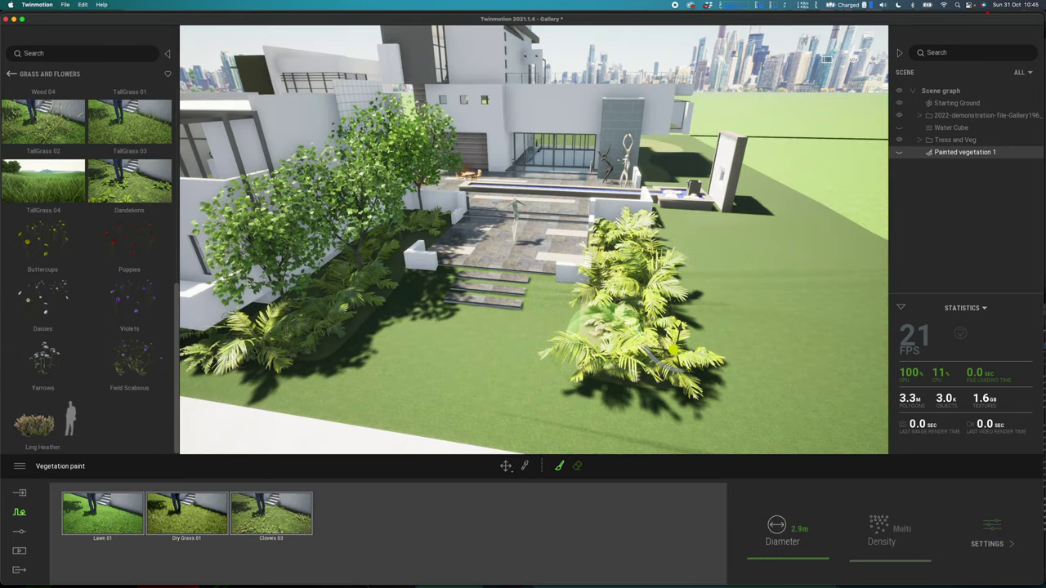
pyautogui.click(899, 152)
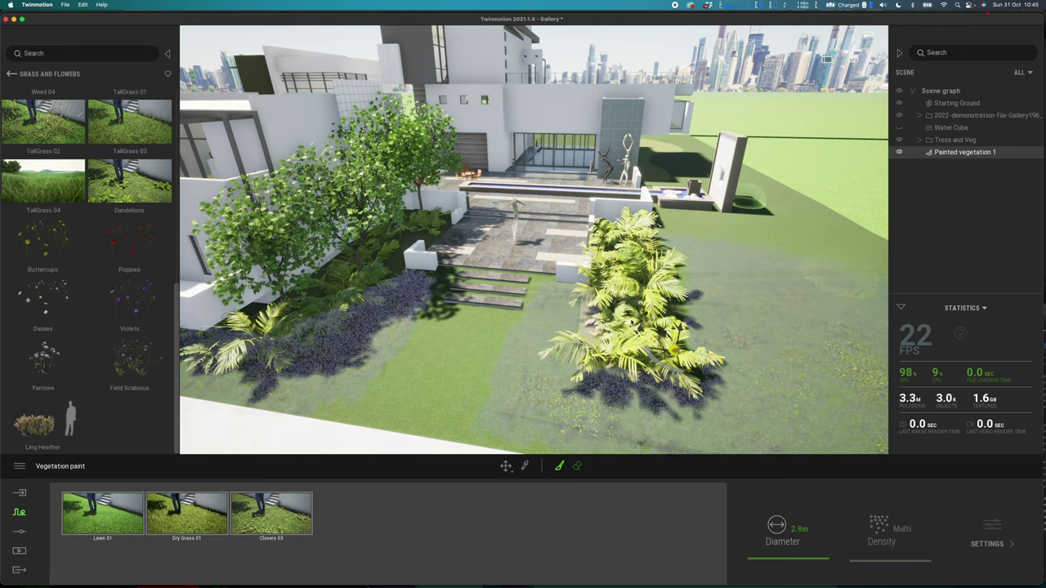
pyautogui.moveTo(567, 313); pyautogui.dragTo(580, 326, button='right')
pyautogui.scroll(-5, 534, 240)
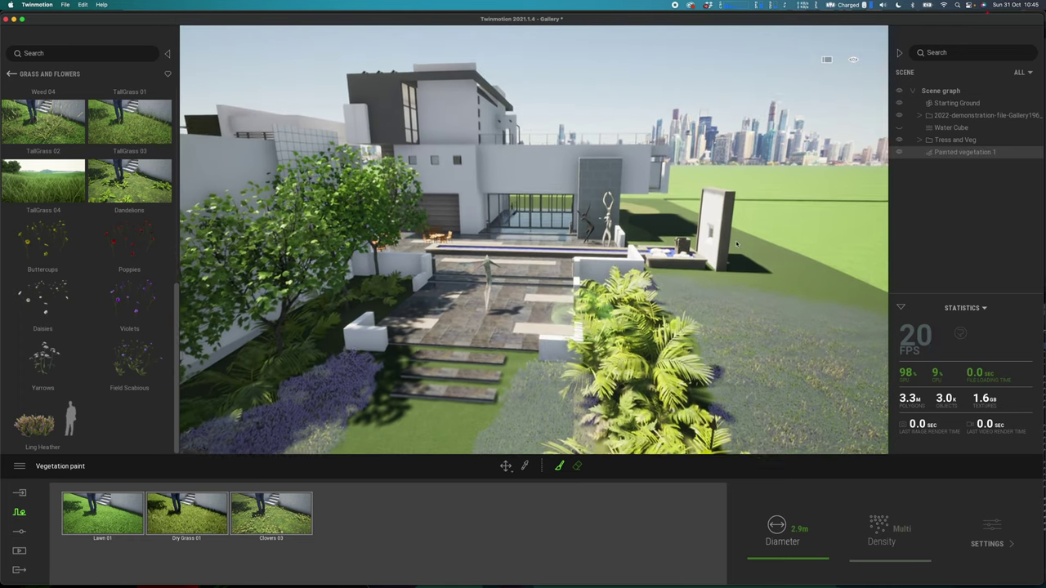
pyautogui.click(898, 153)
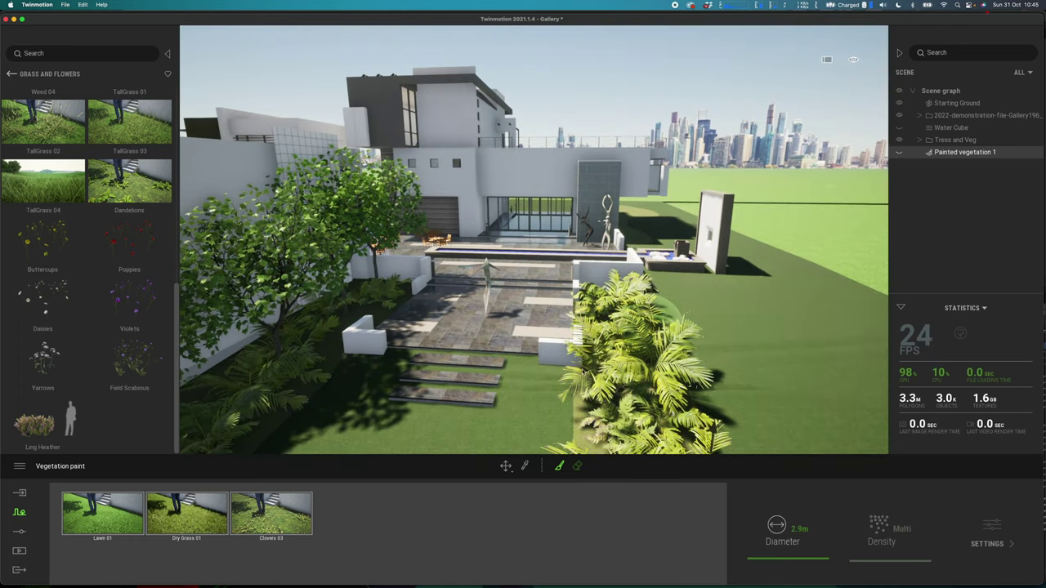
pyautogui.scroll(5, 555, 371)
pyautogui.scroll(-5, 584, 363)
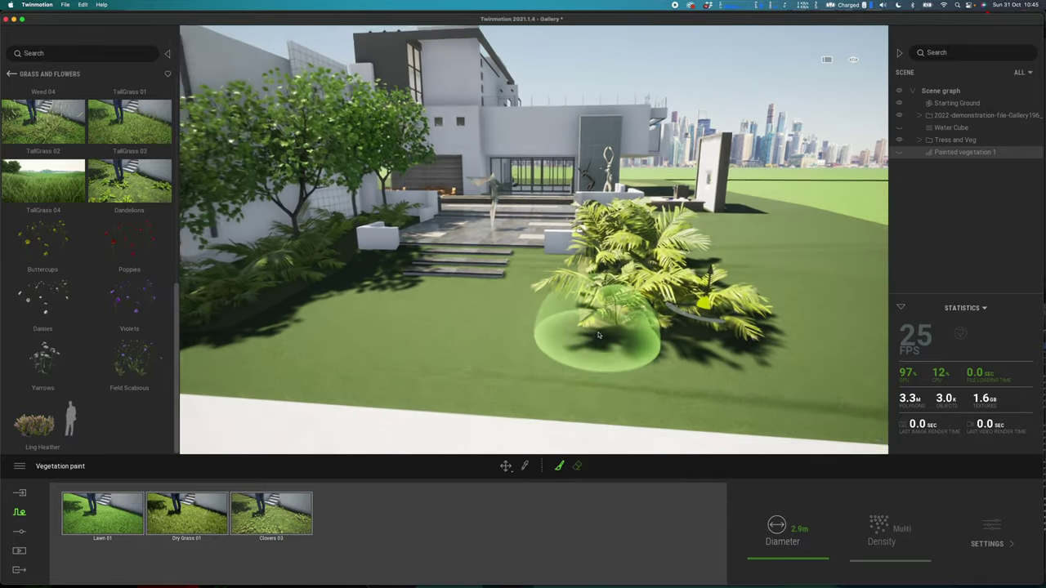
pyautogui.moveTo(624, 335); pyautogui.dragTo(609, 333, button='right')
pyautogui.scroll(-1, 587, 392)
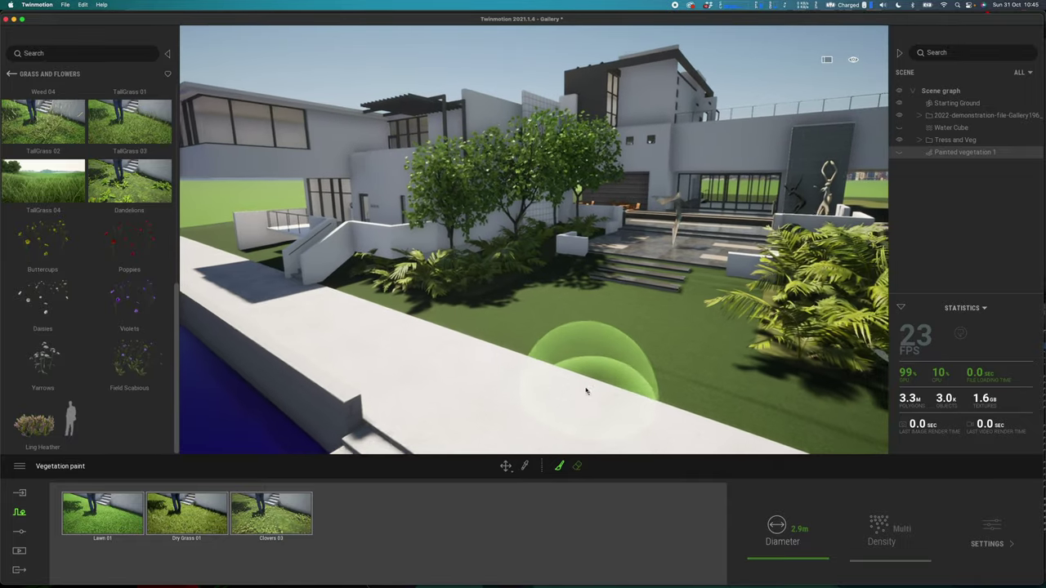
# Place the man in the light-blue T-shirt from the Animated humans category on the paved walkway beside the lawn.
pyautogui.click(12, 75)
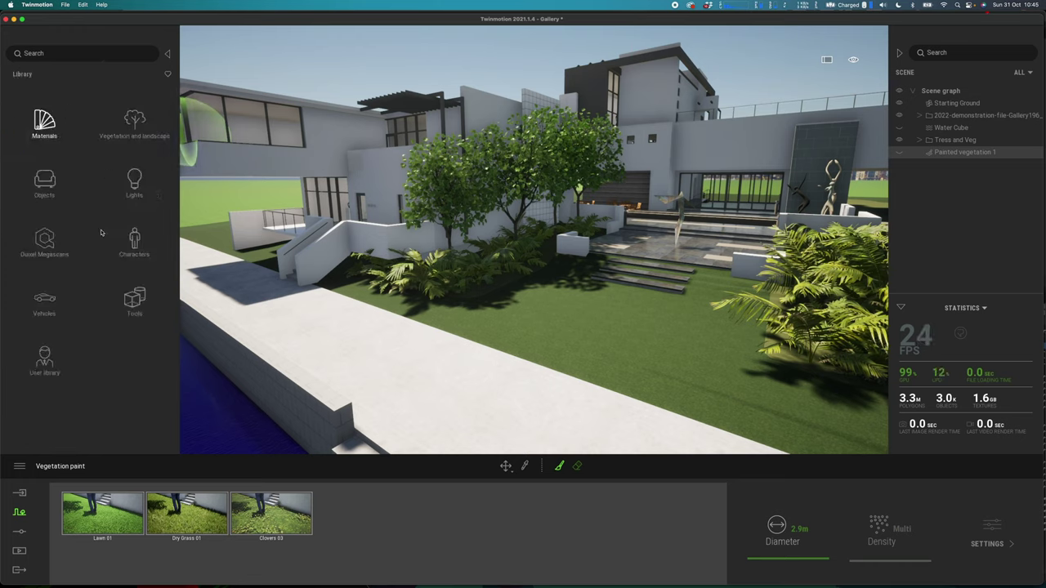
pyautogui.click(135, 243)
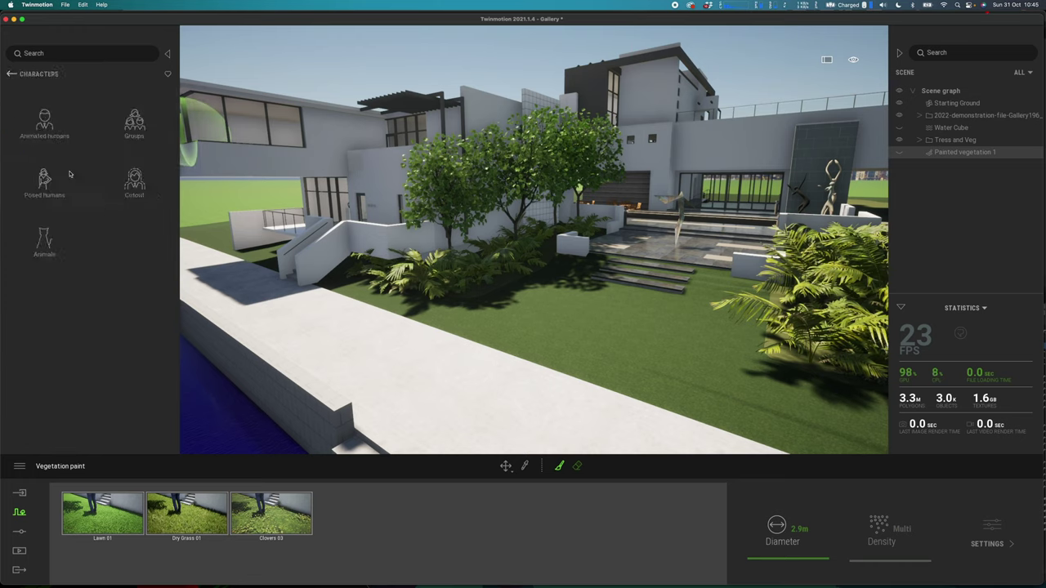
pyautogui.click(44, 122)
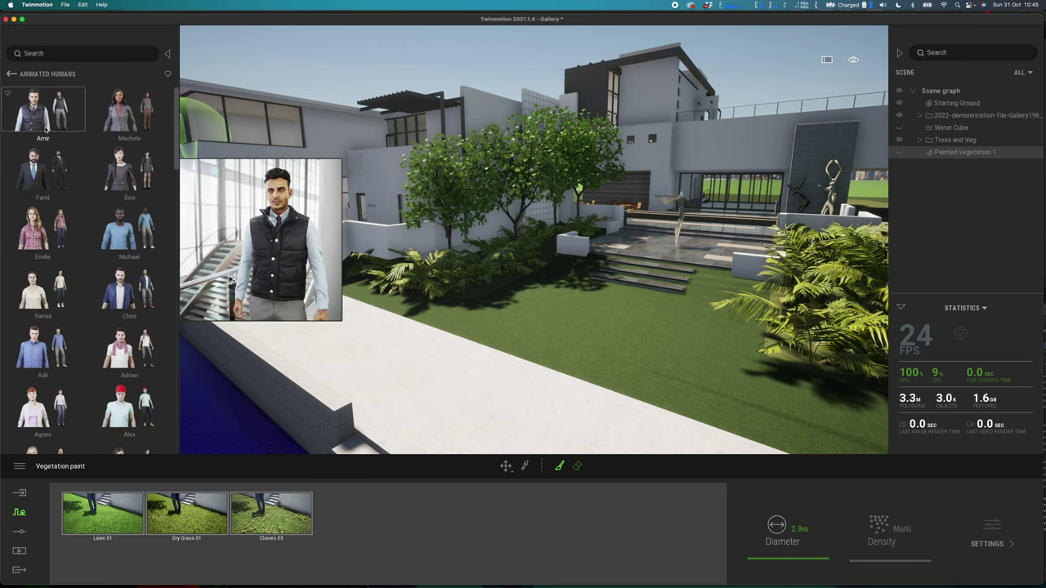
pyautogui.moveTo(107, 288)
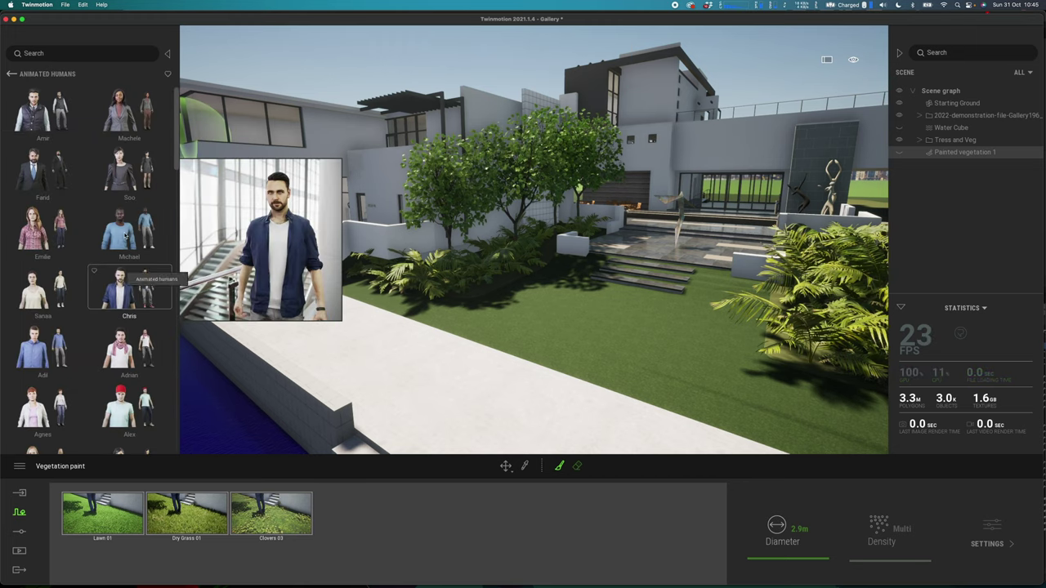
pyautogui.moveTo(386, 368); pyautogui.dragTo(412, 376)
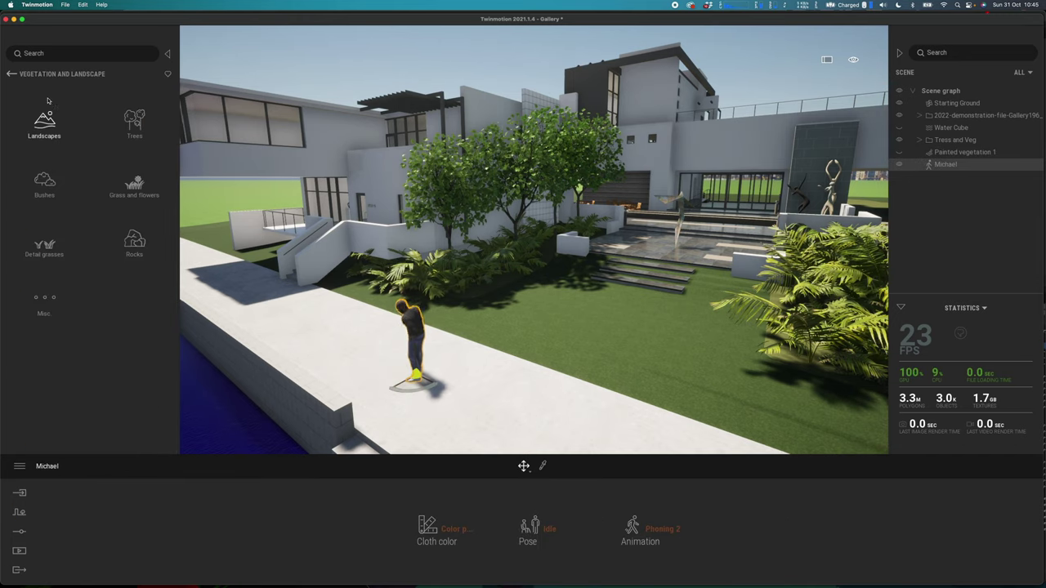
# Place the animated man with the red scarf and the woman in the checked shirt on either side of the first character.
pyautogui.click(12, 75)
pyautogui.click(134, 242)
pyautogui.click(45, 120)
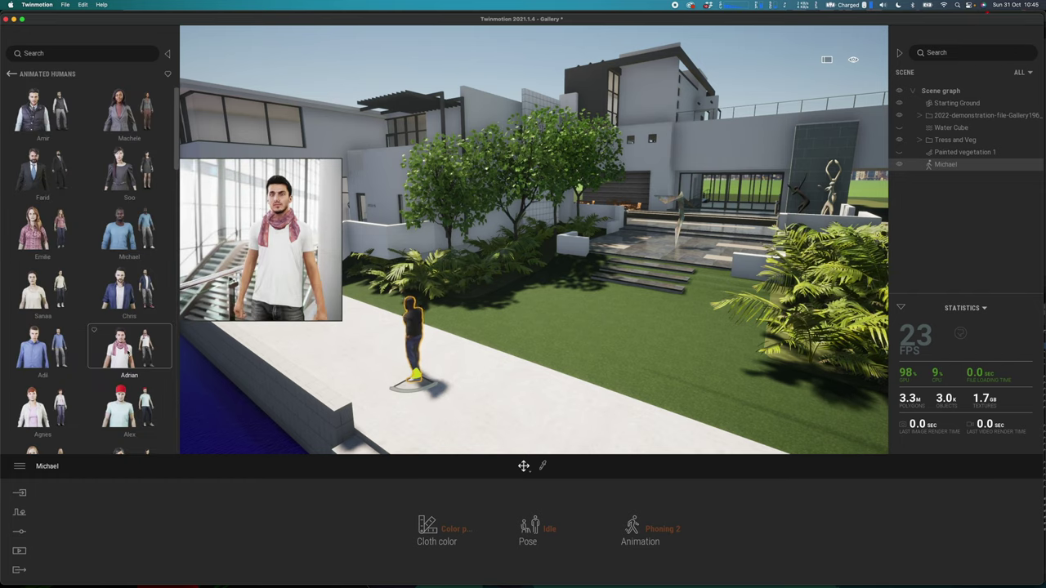
pyautogui.moveTo(122, 350); pyautogui.dragTo(337, 359)
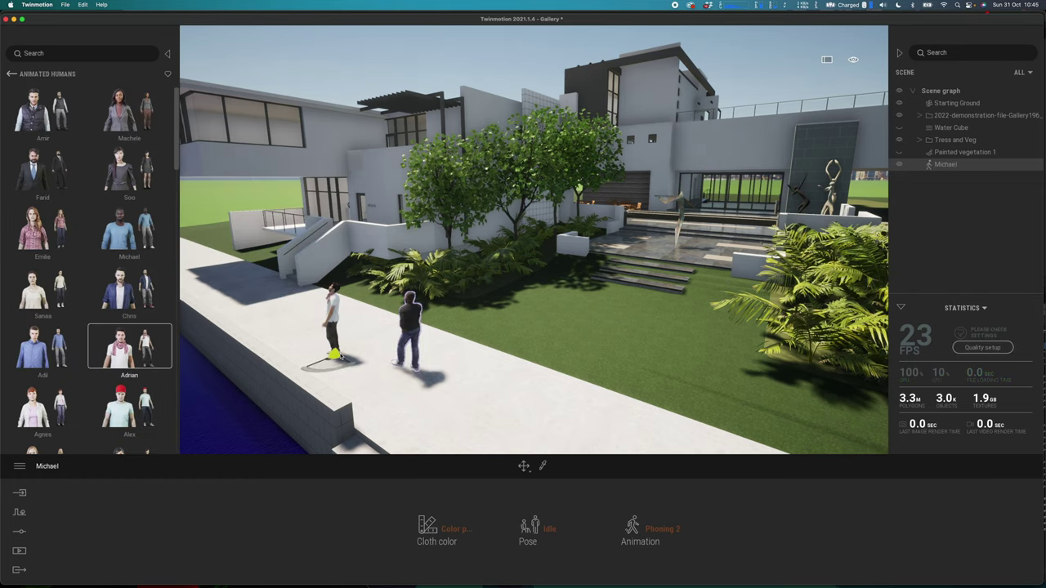
pyautogui.moveTo(47, 249)
pyautogui.moveTo(47, 249); pyautogui.dragTo(474, 371)
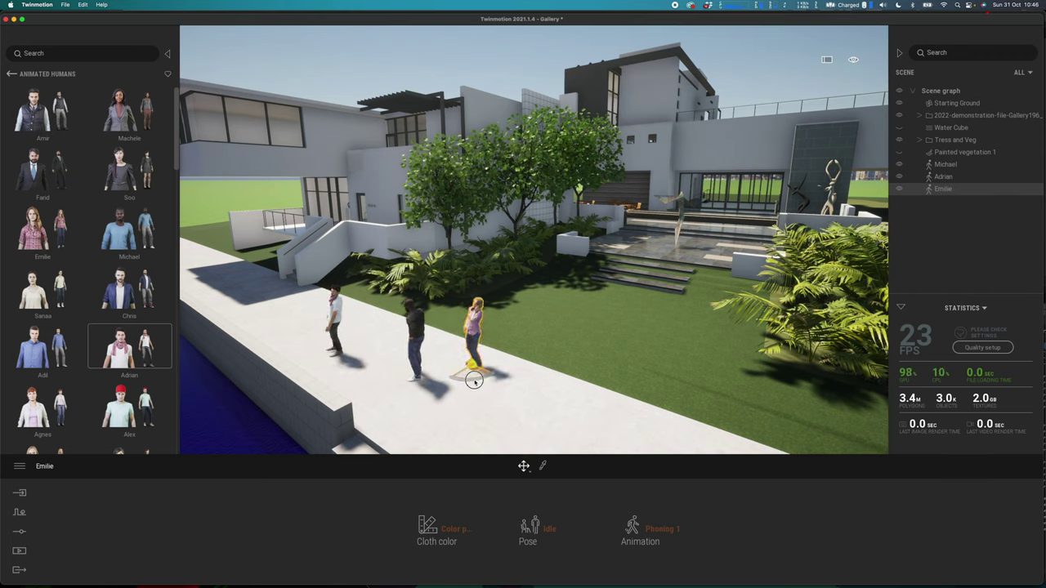
# Try the Sitting pose on the animated woman, and set her pose to Speaking.
pyautogui.click(549, 529)
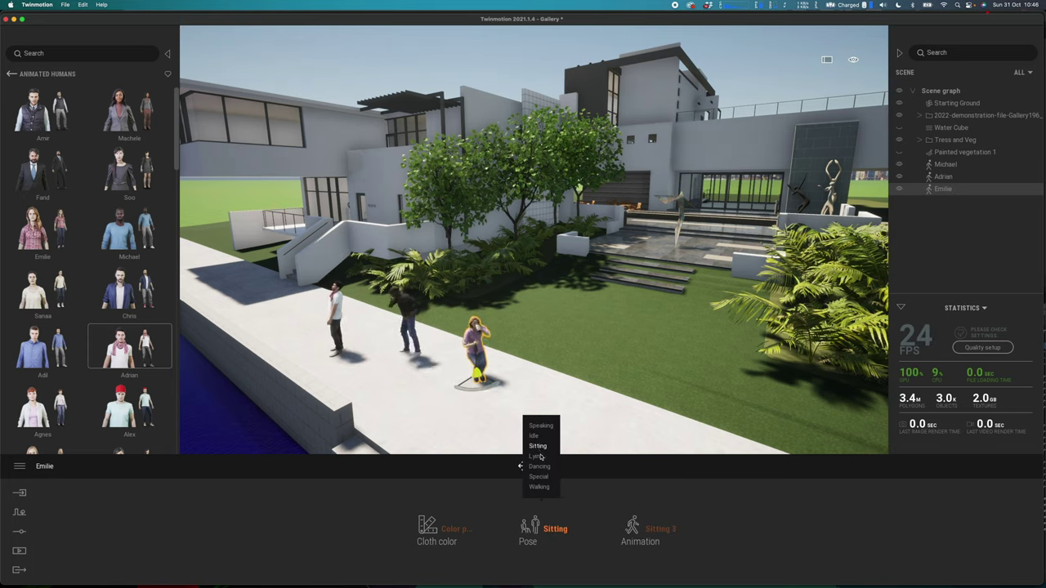
pyautogui.click(509, 382)
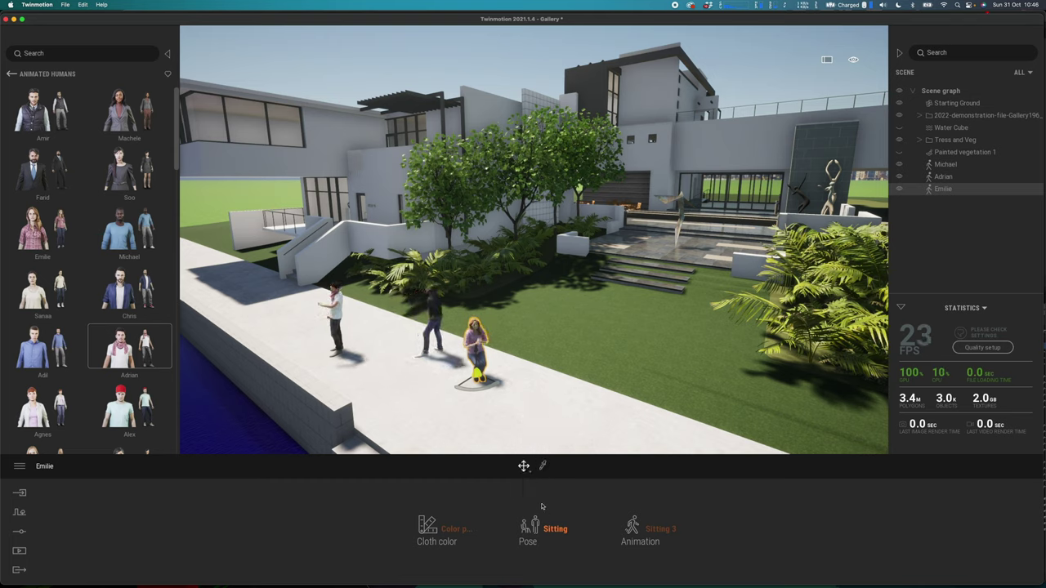
pyautogui.click(555, 530)
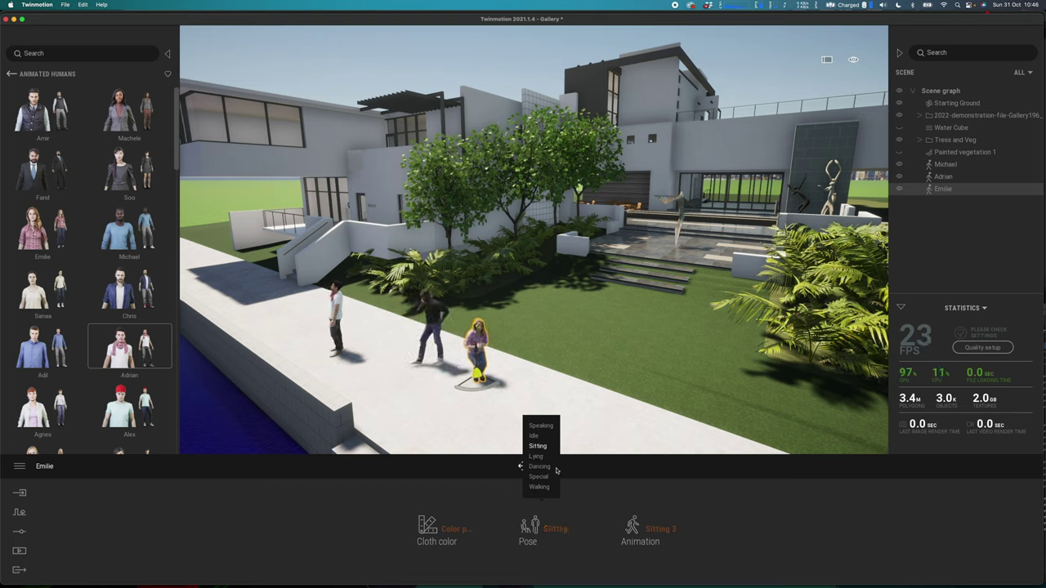
pyautogui.click(540, 426)
pyautogui.click(562, 531)
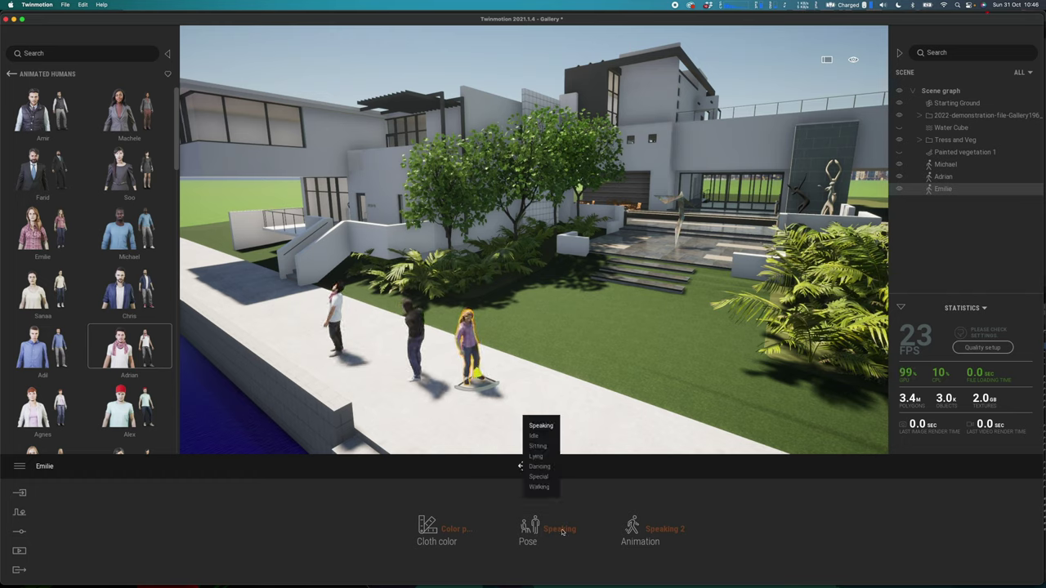
# Select all three characters, try the Dancing pose on them, and set their shared pose to Speaking.
pyautogui.keyDown('shift'); pyautogui.click(945, 164); pyautogui.keyUp('shift')
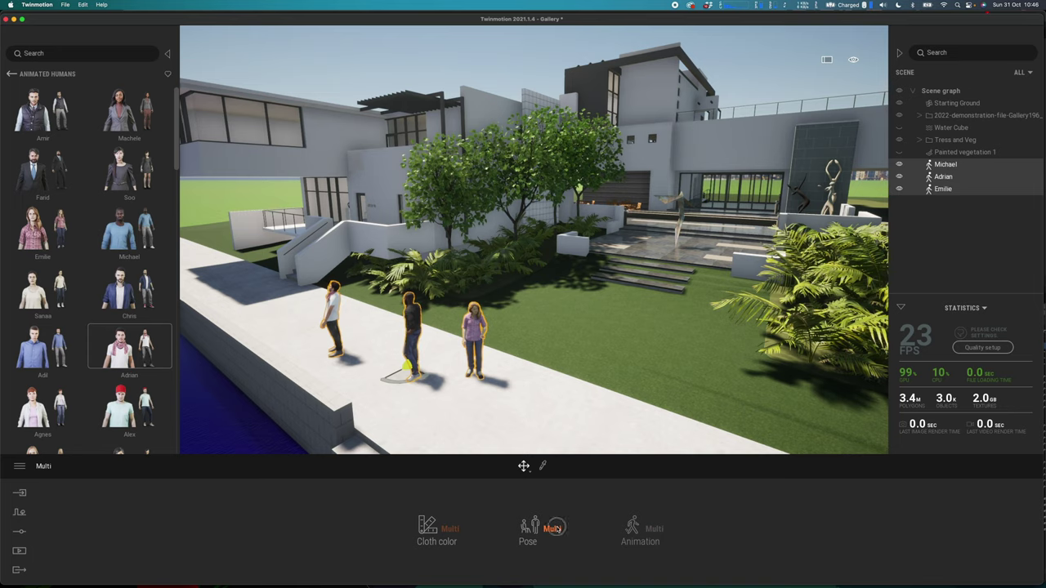
pyautogui.click(553, 529)
pyautogui.click(539, 467)
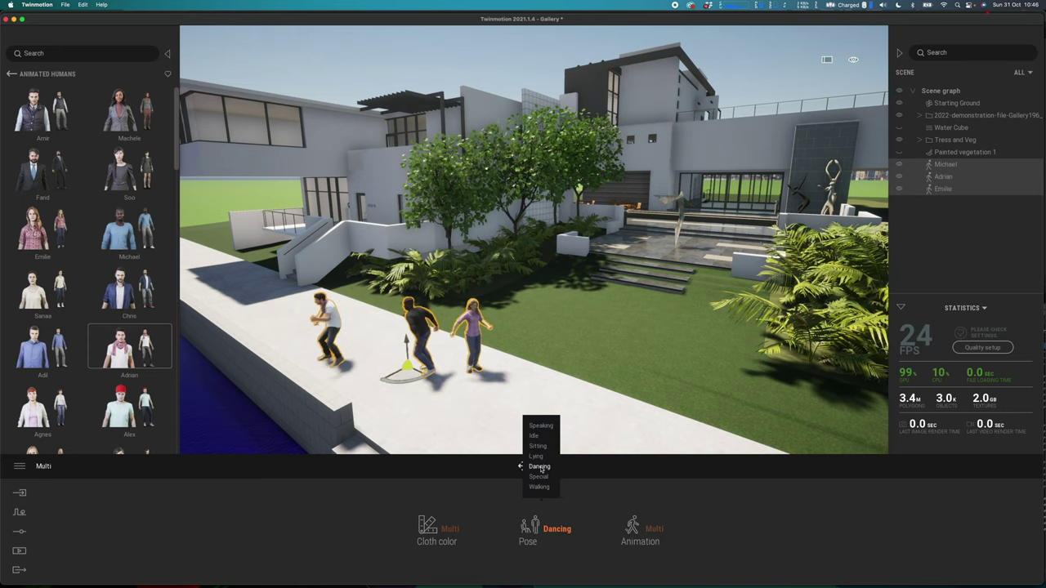
pyautogui.click(540, 426)
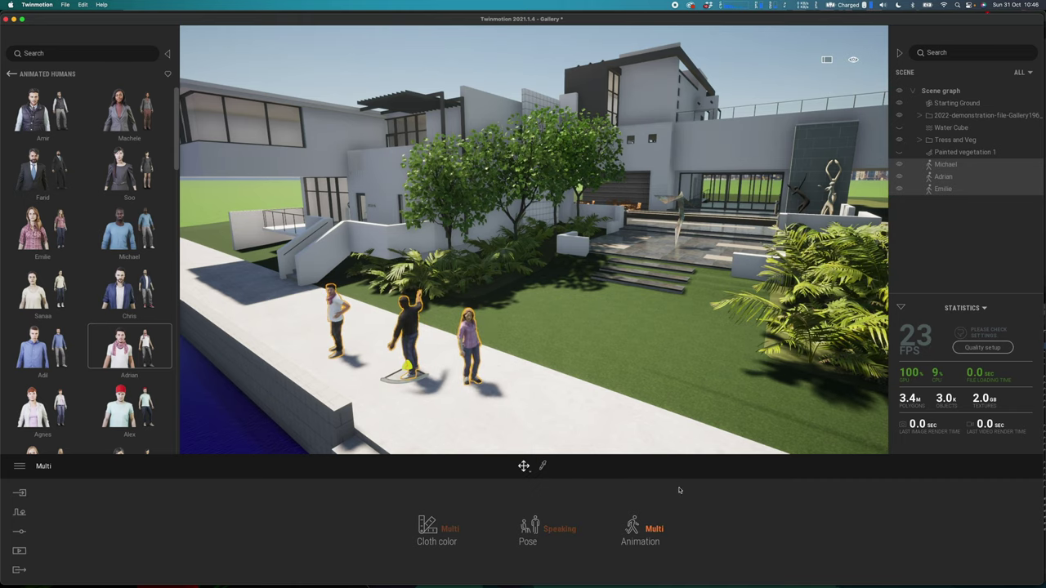
# Move the woman in the checked shirt further along the walkway and place the red-haired animated woman beside her.
pyautogui.press('a')
pyautogui.moveTo(529, 397); pyautogui.dragTo(736, 397, button='right')
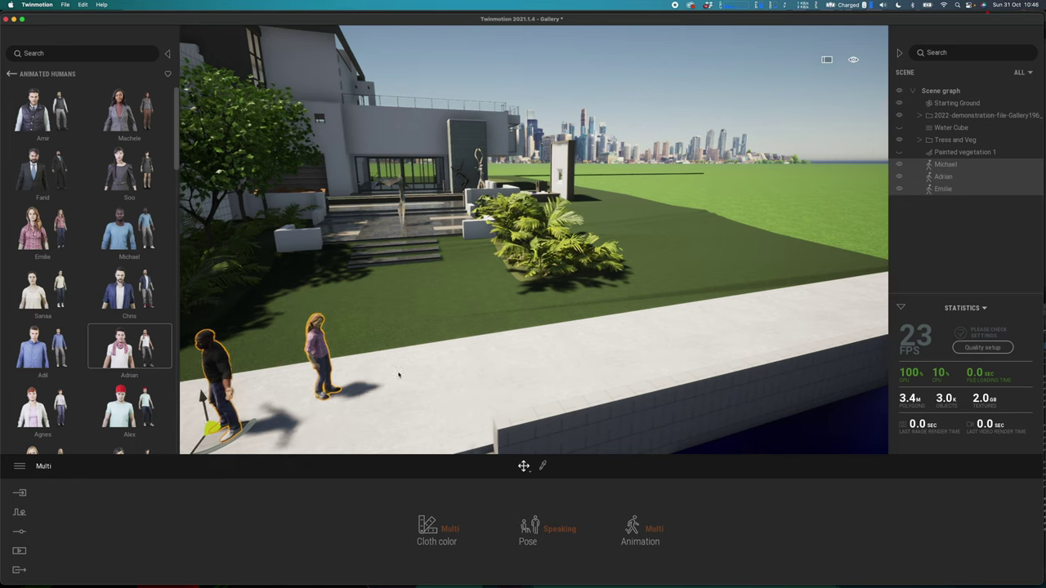
pyautogui.press('d')
pyautogui.click(264, 353)
pyautogui.moveTo(293, 387); pyautogui.dragTo(479, 364)
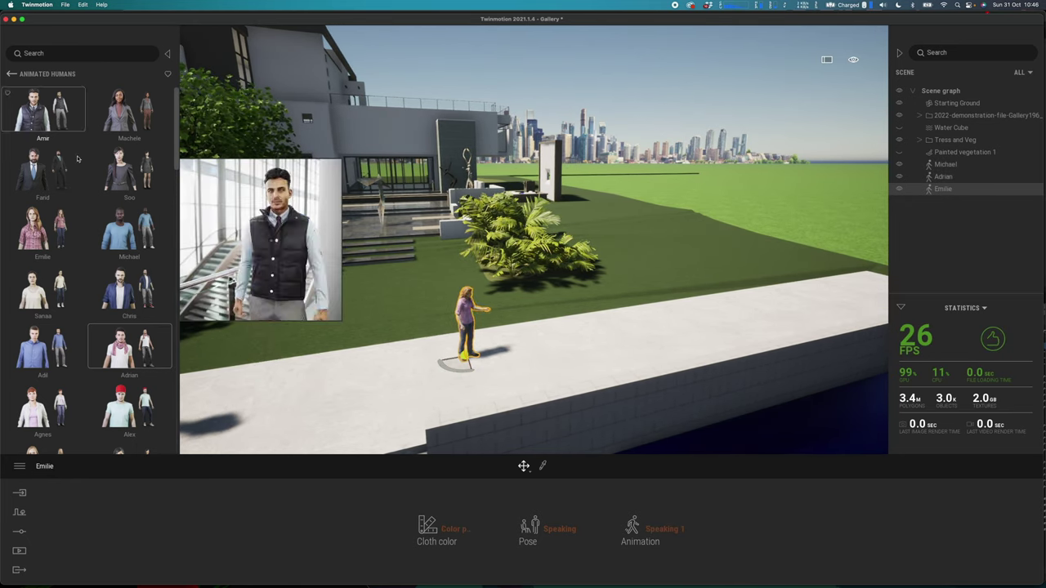
pyautogui.moveTo(39, 408); pyautogui.dragTo(501, 359)
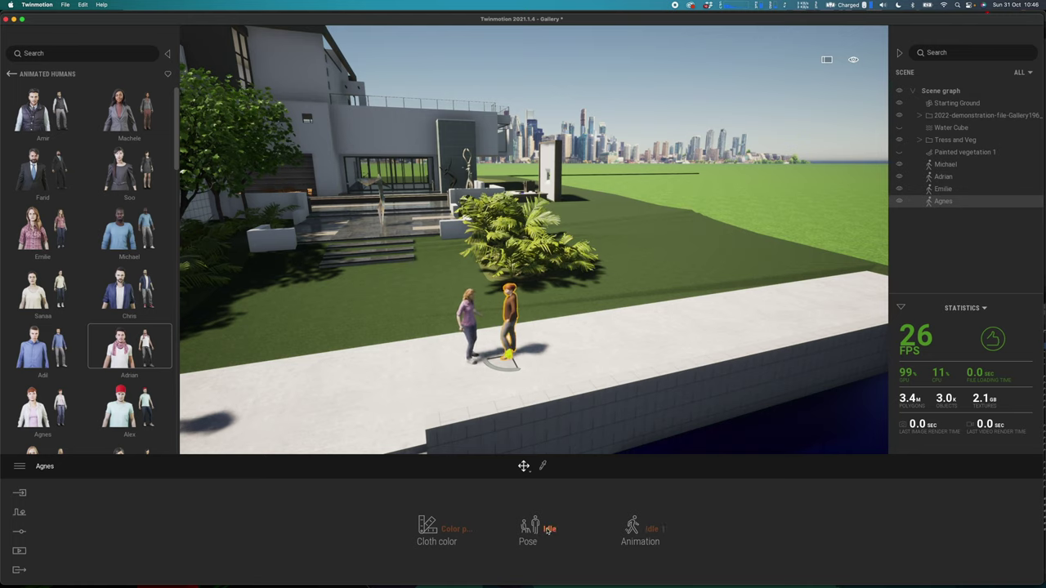
# Change the red-haired woman's cloth color preset and set her animation to Phoning 1.
pyautogui.click(454, 529)
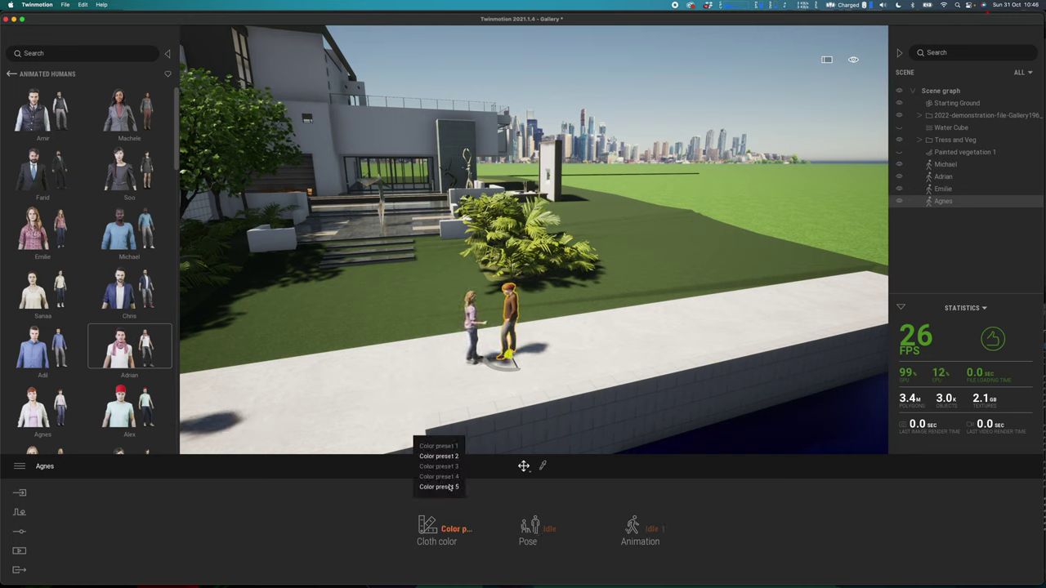
pyautogui.click(443, 457)
pyautogui.click(443, 466)
pyautogui.click(656, 528)
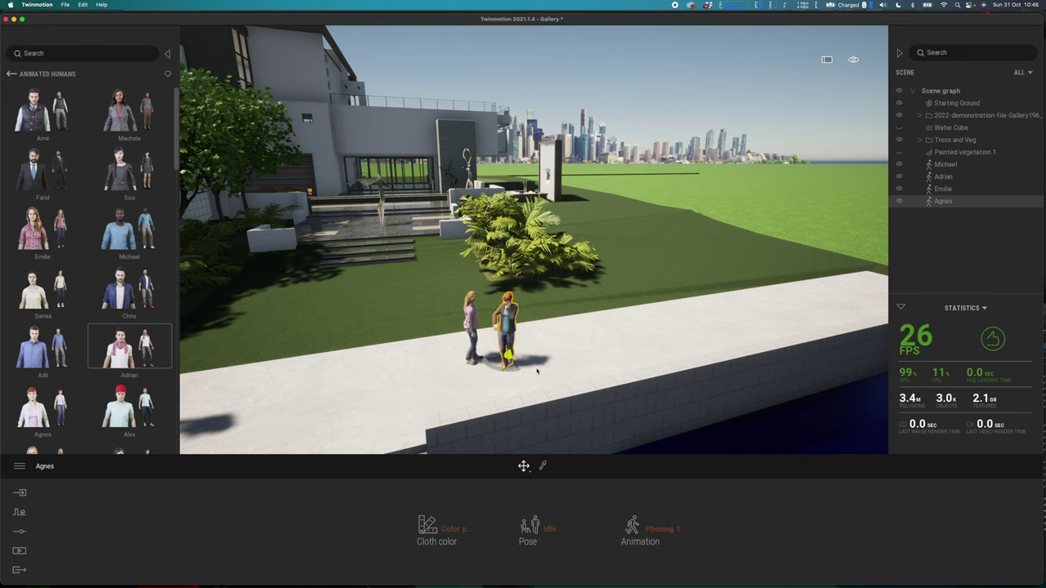
pyautogui.press('f')
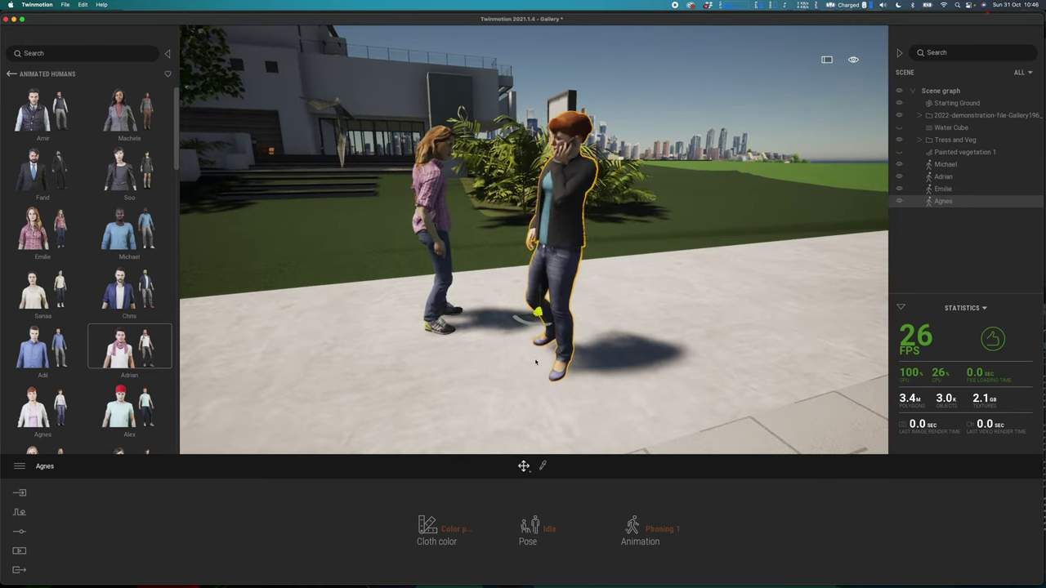
# Place Group02 from the Groups category on the walkway near the white stairs, and place another copy towards the terrace.
pyautogui.press('d')
pyautogui.moveTo(450, 298); pyautogui.dragTo(496, 289)
pyautogui.moveTo(513, 334); pyautogui.dragTo(376, 333, button='right')
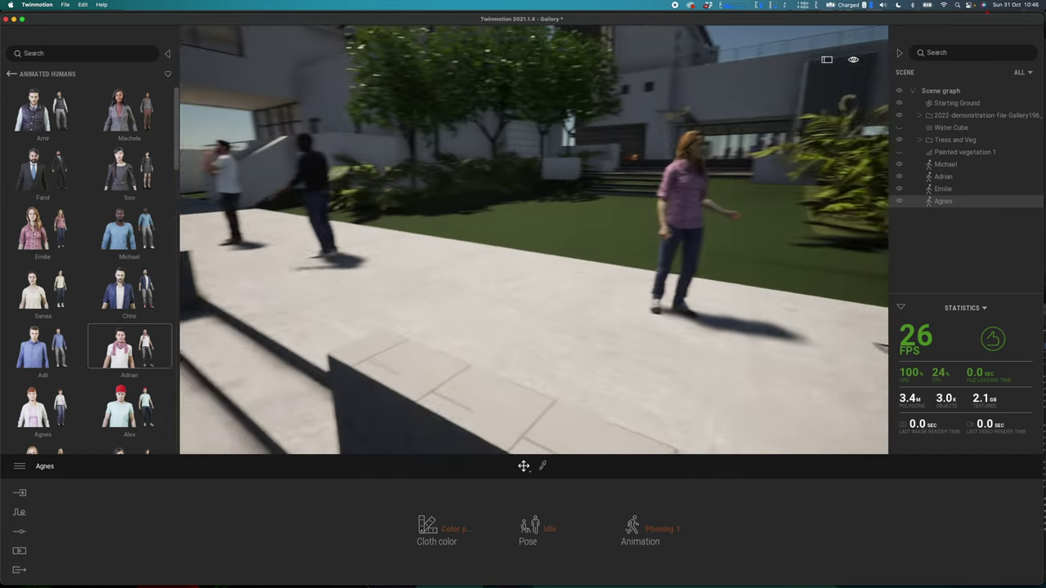
pyautogui.press('s')
pyautogui.press('e')
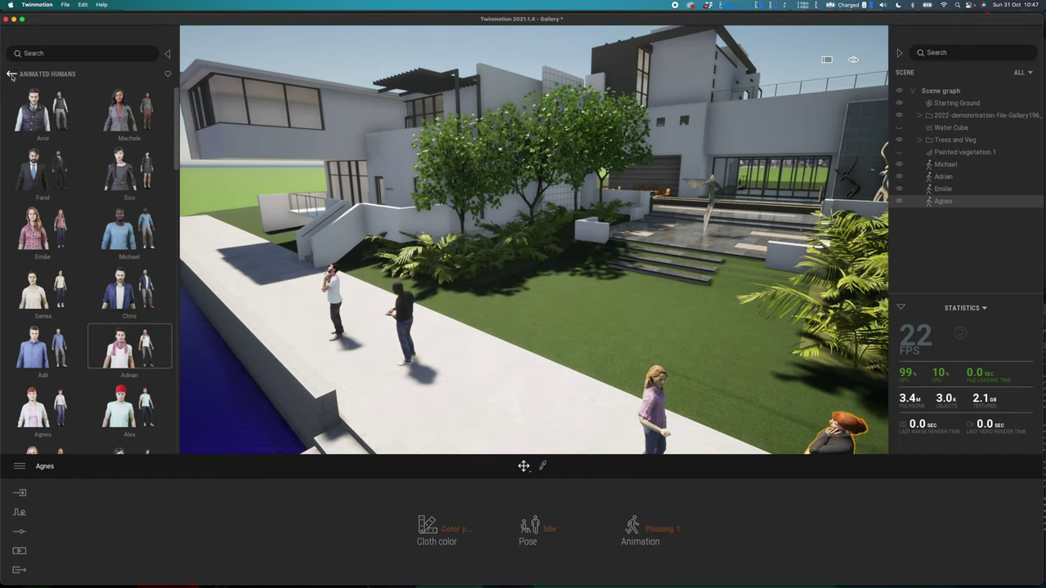
pyautogui.click(11, 74)
pyautogui.click(134, 122)
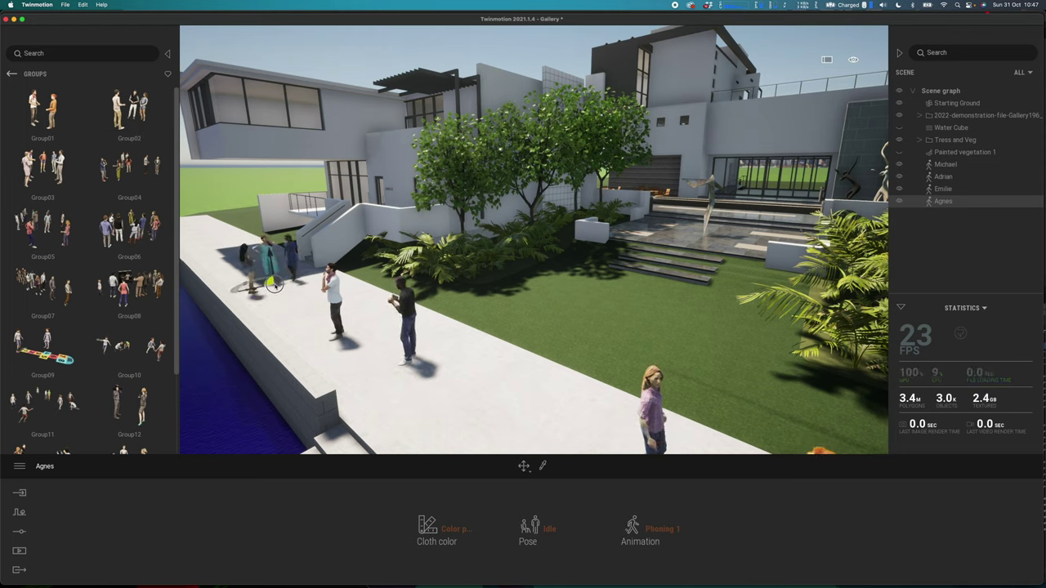
pyautogui.moveTo(276, 284); pyautogui.dragTo(274, 283)
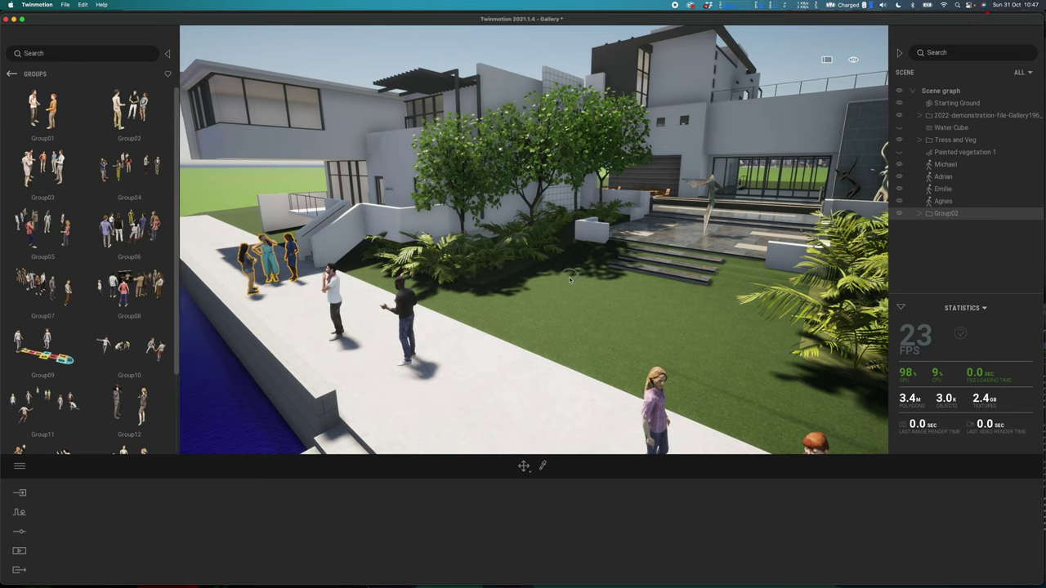
pyautogui.moveTo(640, 235); pyautogui.dragTo(645, 236)
# Place the posed man in the lilac shirt and the posed woman in the turquoise dress together on the courtyard paving in the foreground.
pyautogui.scroll(10, 596, 292)
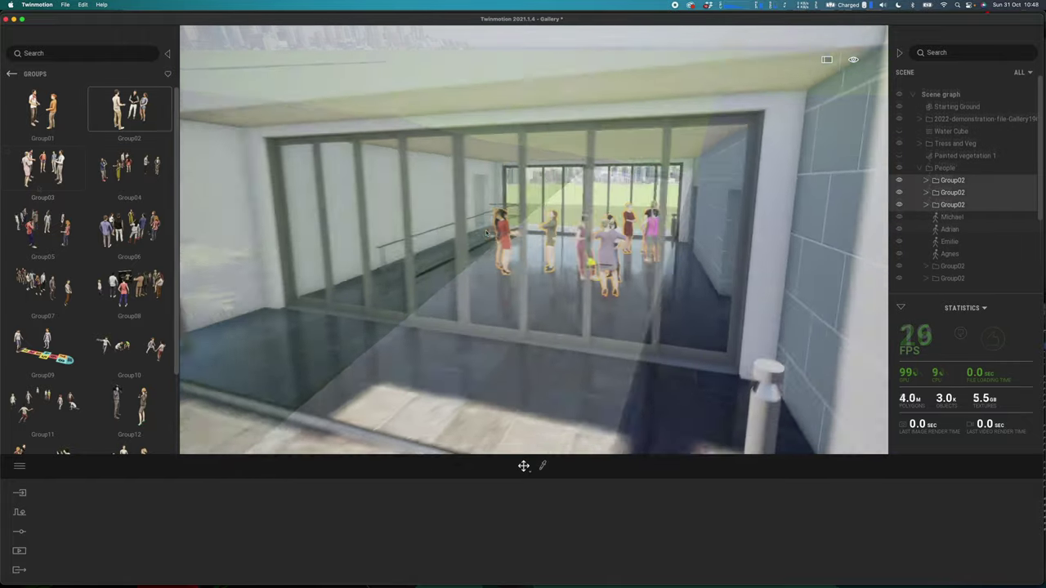
pyautogui.scroll(-10, 490, 241)
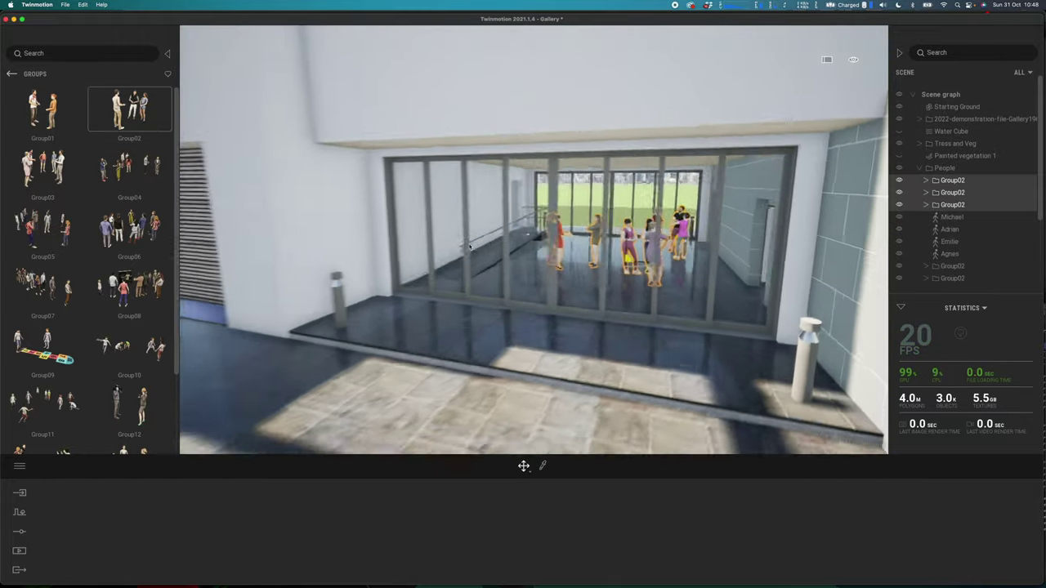
pyautogui.scroll(-10, 490, 241)
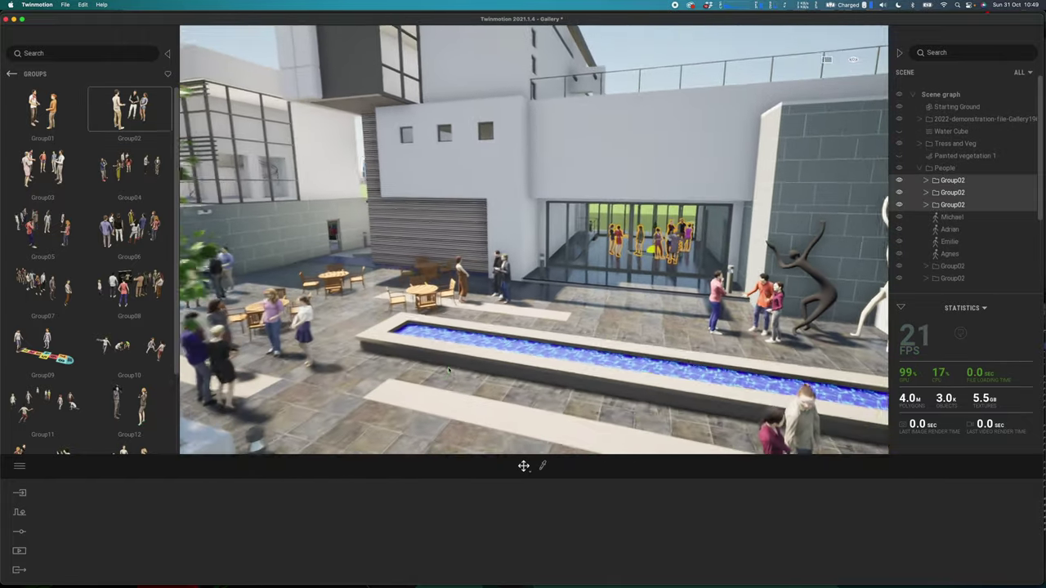
pyautogui.moveTo(449, 370); pyautogui.dragTo(523, 344, button='right')
pyautogui.moveTo(449, 370); pyautogui.dragTo(486, 286, button='middle')
pyautogui.moveTo(449, 370)
pyautogui.mouseDown(button='right')
pyautogui.moveTo(490, 343)
pyautogui.moveTo(466, 371)
pyautogui.mouseUp(button='right')
pyautogui.moveTo(493, 376); pyautogui.dragTo(488, 358, button='middle')
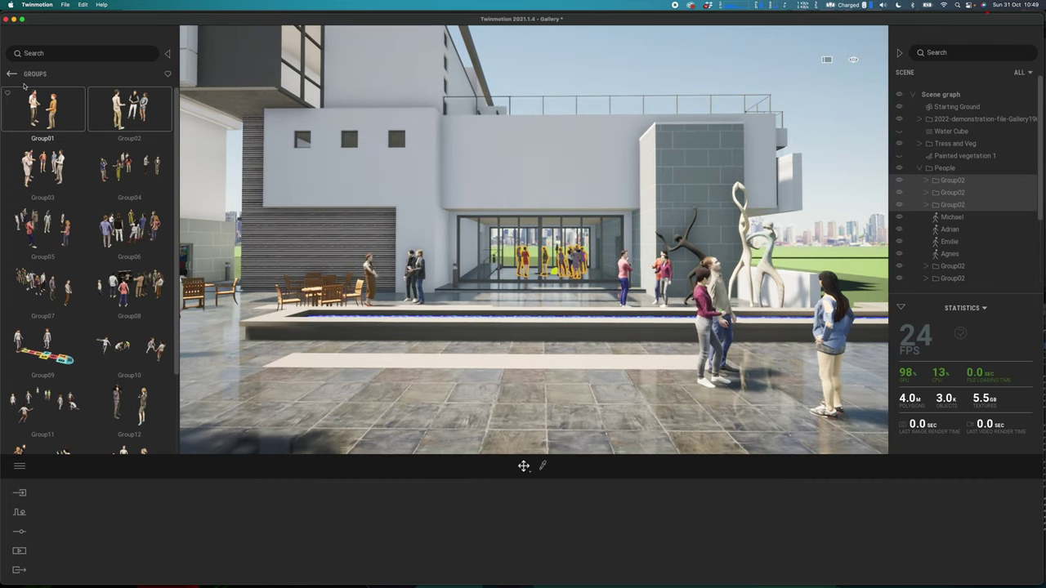
pyautogui.click(12, 73)
pyautogui.click(44, 180)
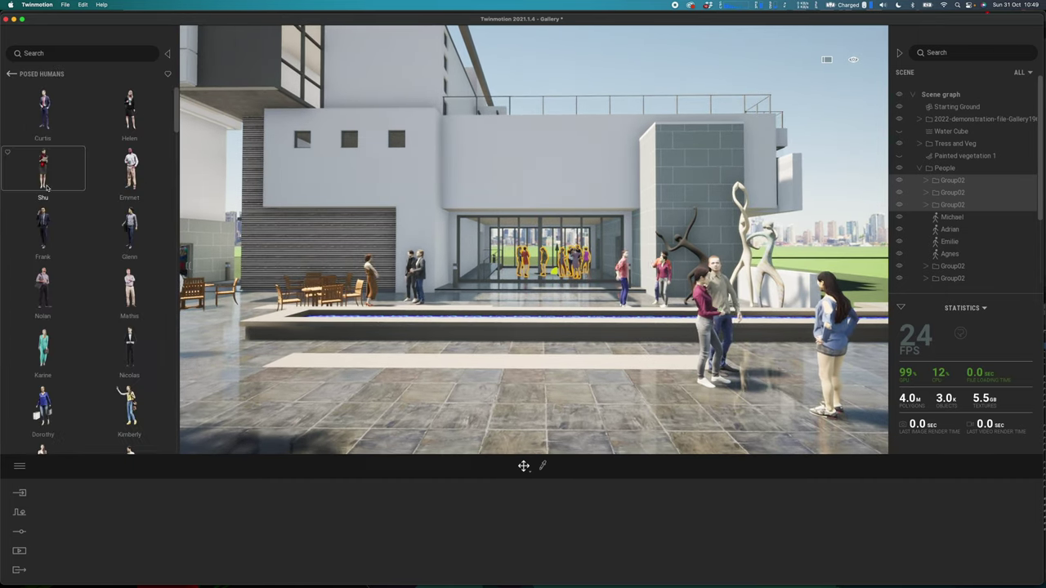
pyautogui.moveTo(131, 173); pyautogui.dragTo(319, 442)
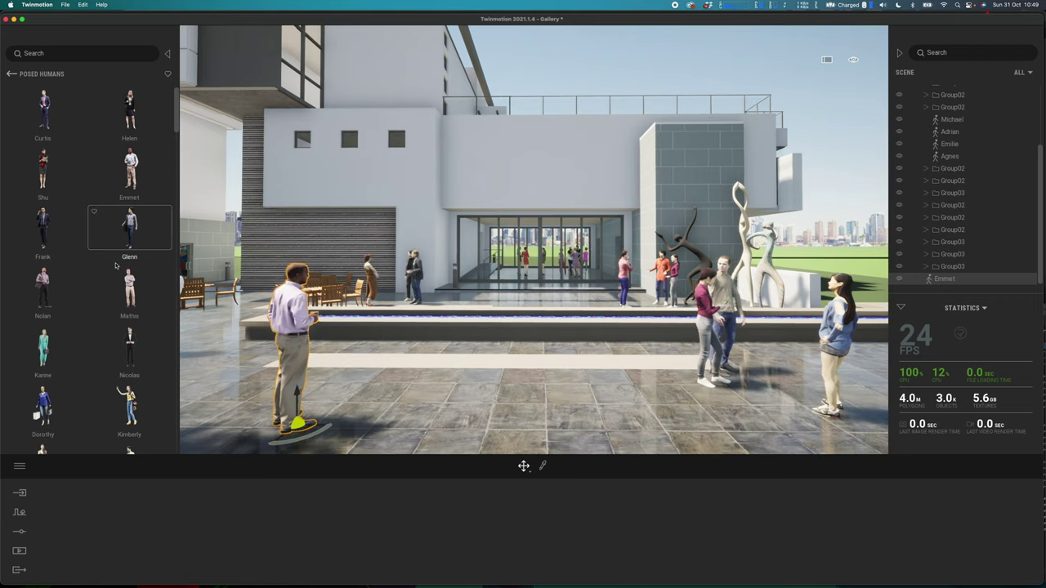
pyautogui.moveTo(46, 351); pyautogui.dragTo(368, 400)
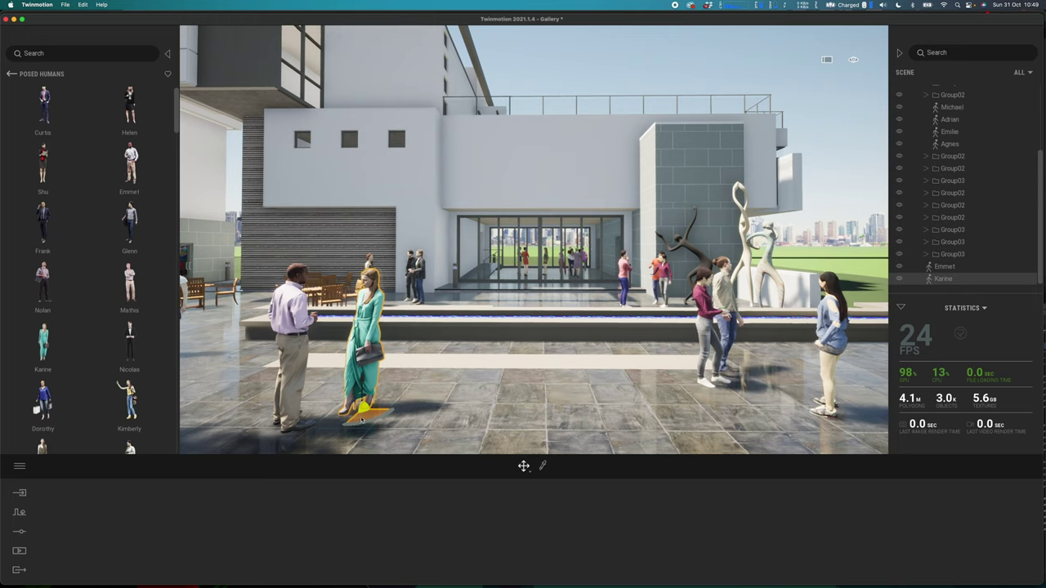
# Hide the foreground Group02 near the sculptures and put the posed man with the black bag and the man in the navy suit there.
pyautogui.click(724, 303)
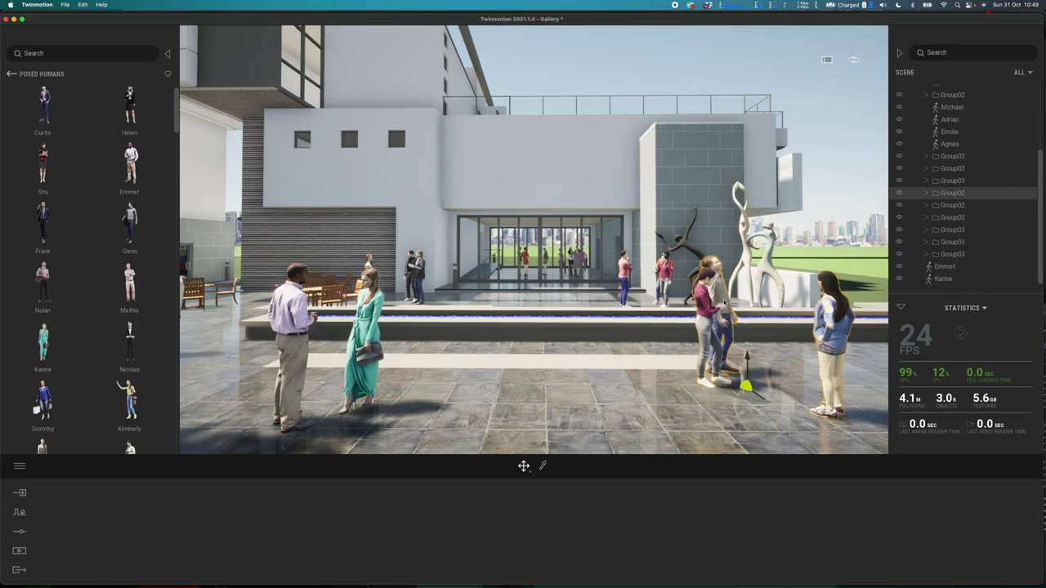
pyautogui.click(899, 193)
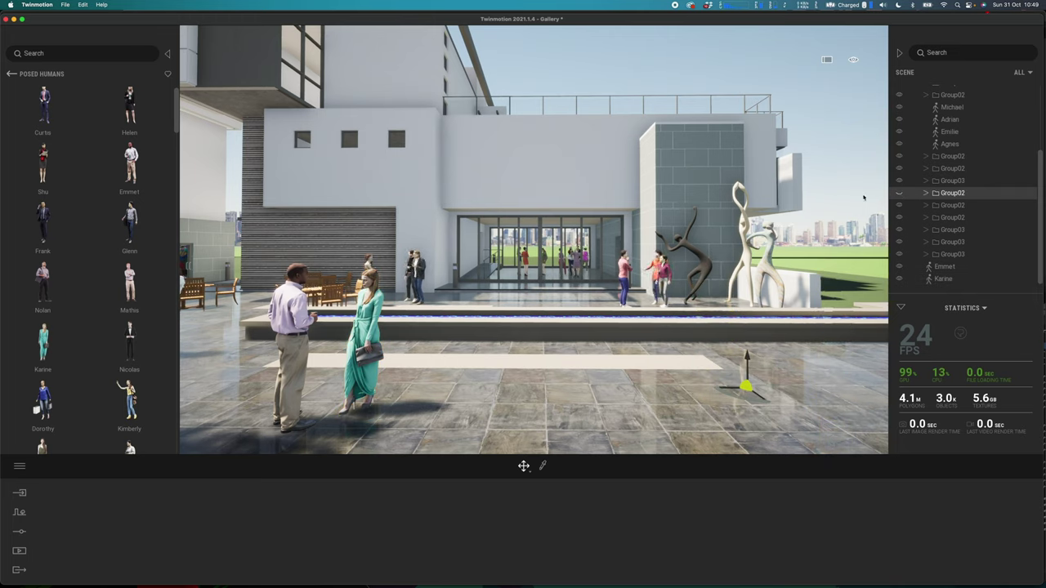
pyautogui.moveTo(129, 230); pyautogui.dragTo(822, 400)
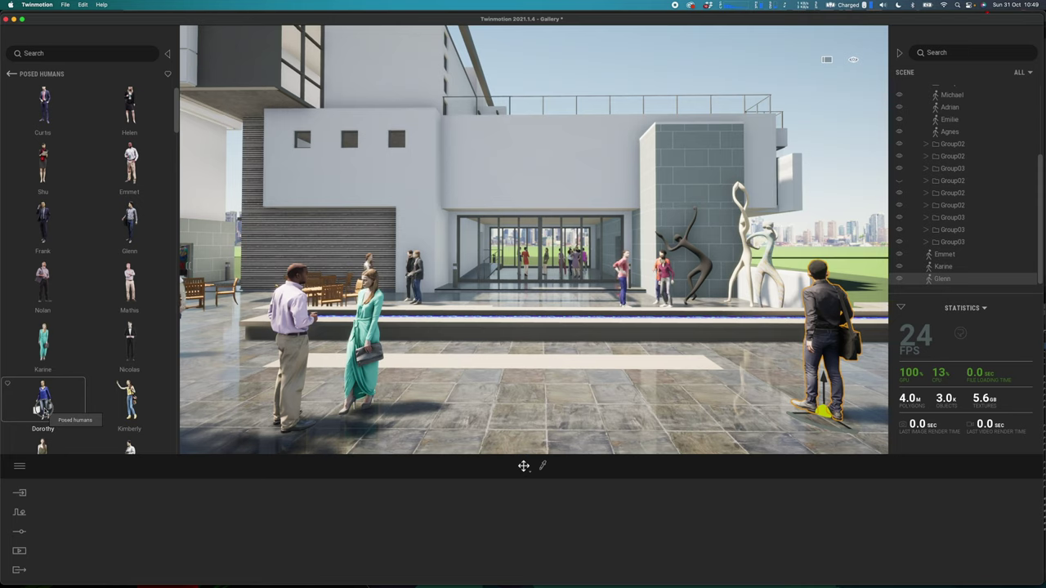
pyautogui.click(43, 402)
pyautogui.moveTo(52, 114); pyautogui.dragTo(771, 367)
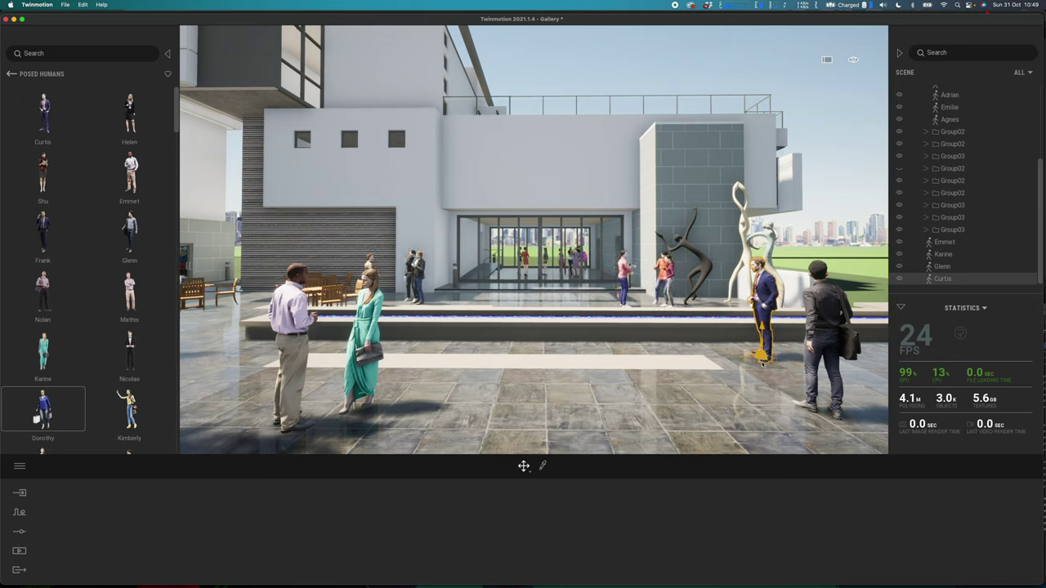
pyautogui.moveTo(761, 364); pyautogui.dragTo(791, 393)
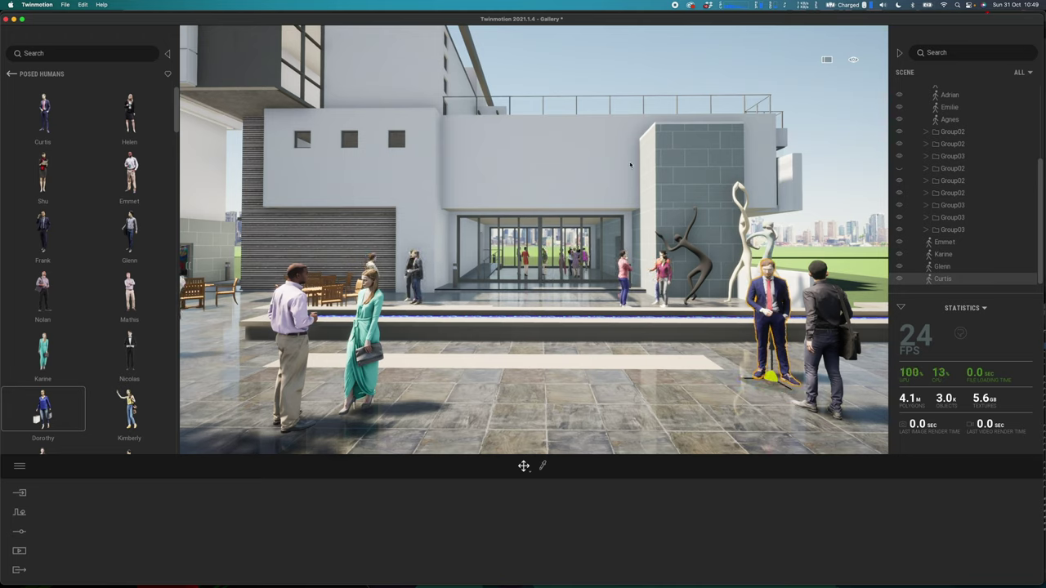
# Create a new still image from the current eye-level view of the courtyard.
pyautogui.click(20, 552)
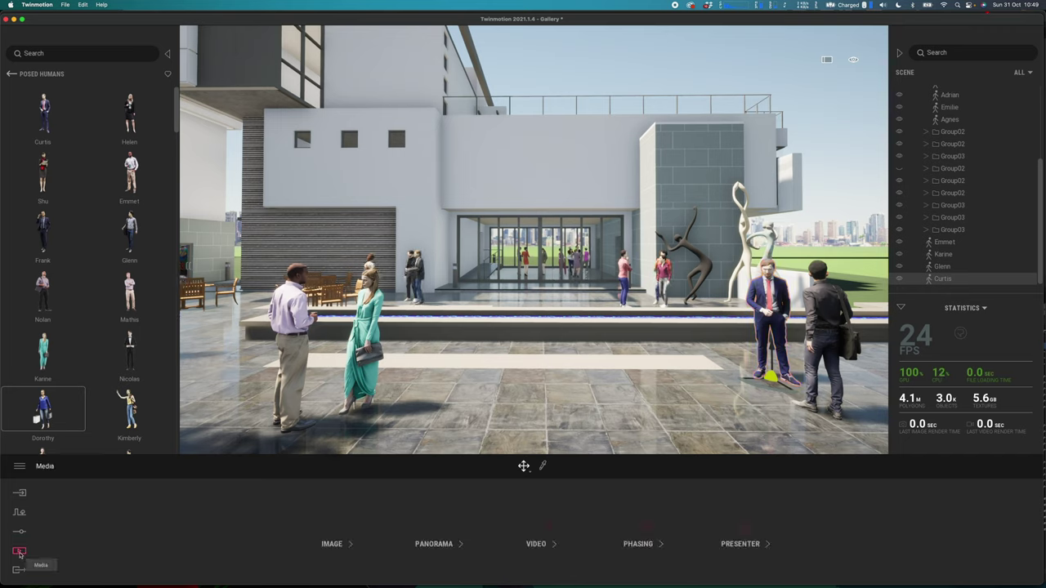
pyautogui.click(336, 530)
pyautogui.click(94, 524)
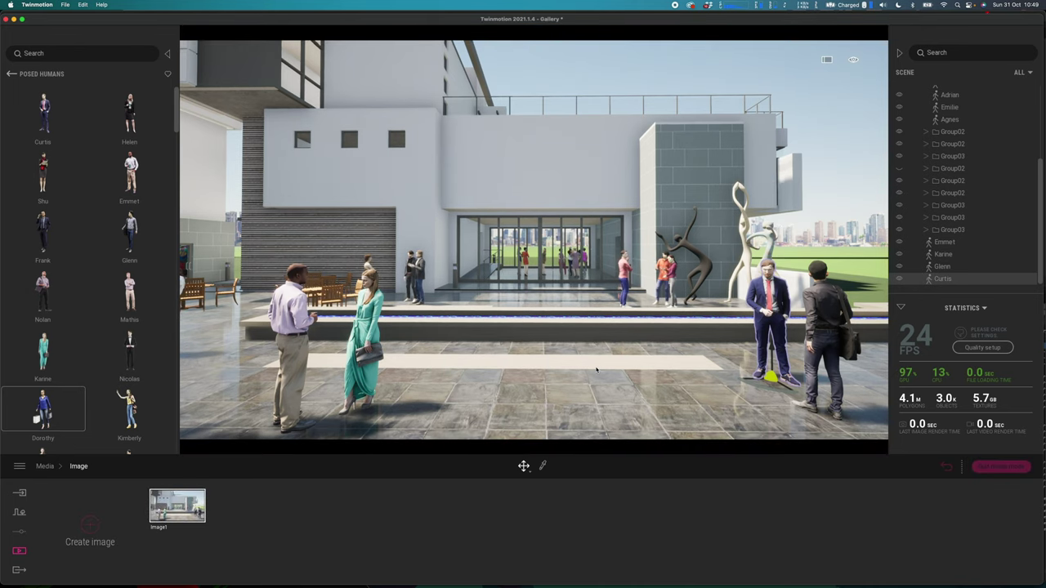
# Pull the camera back to bring the tree leaves and low white wall into the frame, and refresh Image1 with this view.
pyautogui.scroll(-5, 594, 366)
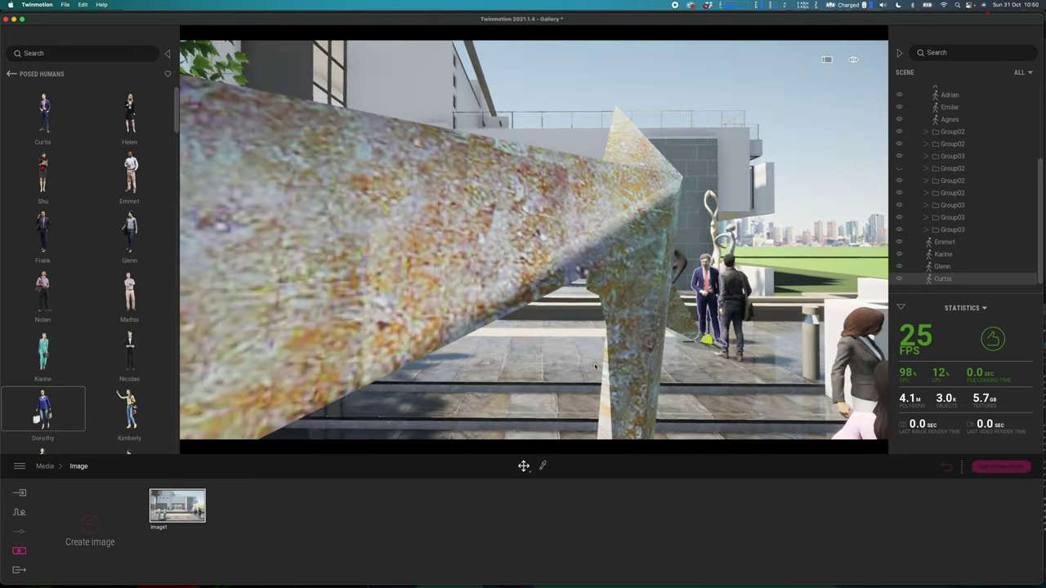
pyautogui.scroll(2, 594, 366)
pyautogui.scroll(2, 595, 366)
pyautogui.moveTo(595, 366); pyautogui.dragTo(658, 366, button='middle')
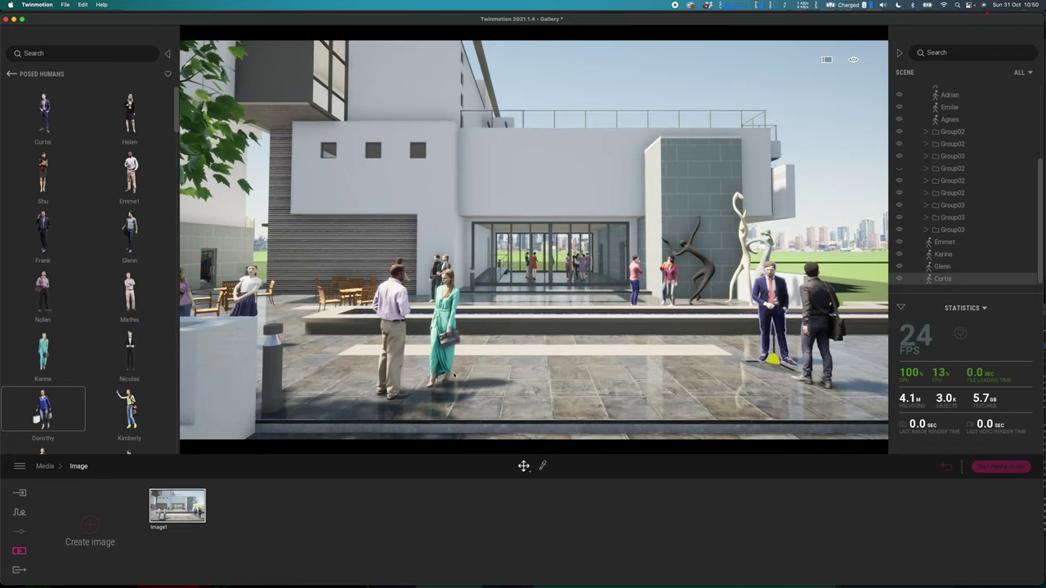
pyautogui.moveTo(595, 366); pyautogui.dragTo(595, 374, button='right')
pyautogui.moveTo(196, 489)
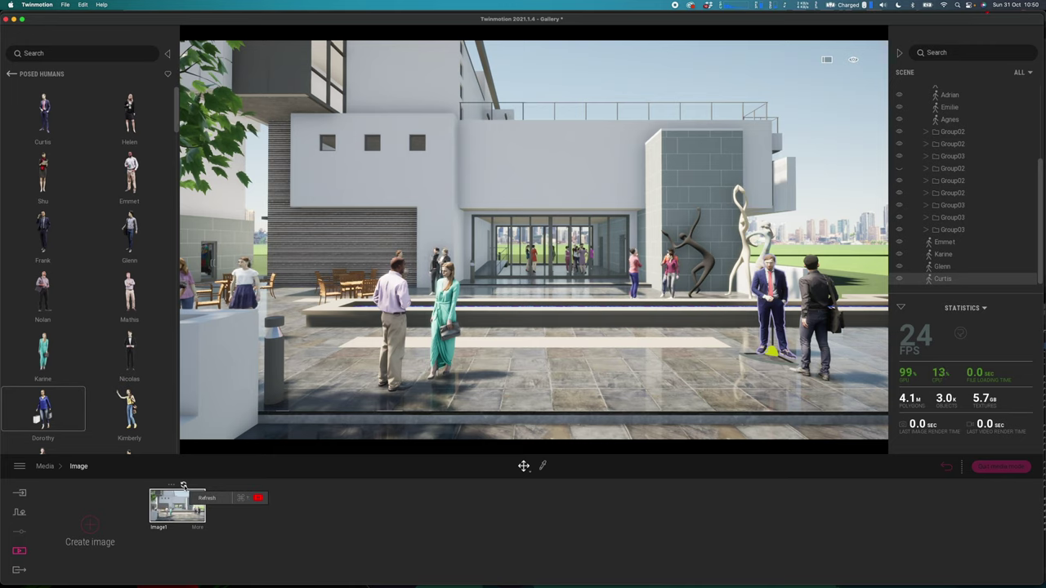
# Try the Custom output size in Image1's format settings, and set the output size to 4K UHD 3840x2160.
pyautogui.click(197, 528)
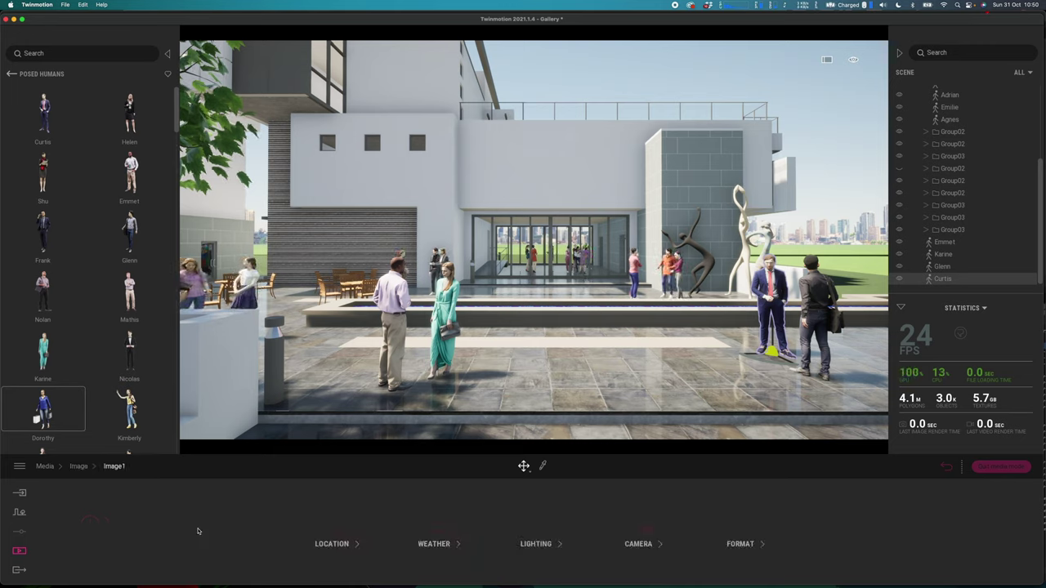
pyautogui.click(746, 531)
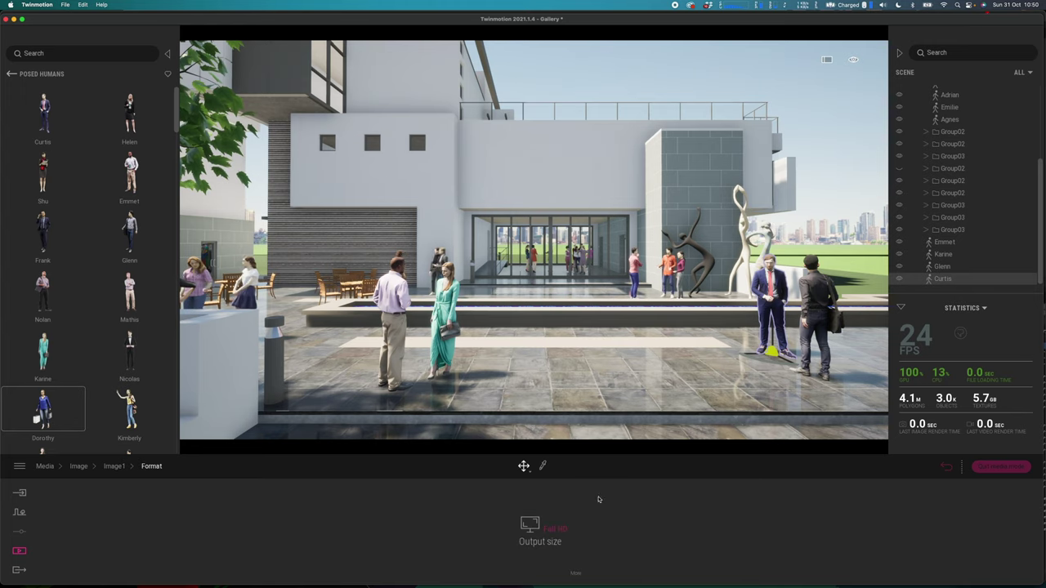
pyautogui.click(553, 529)
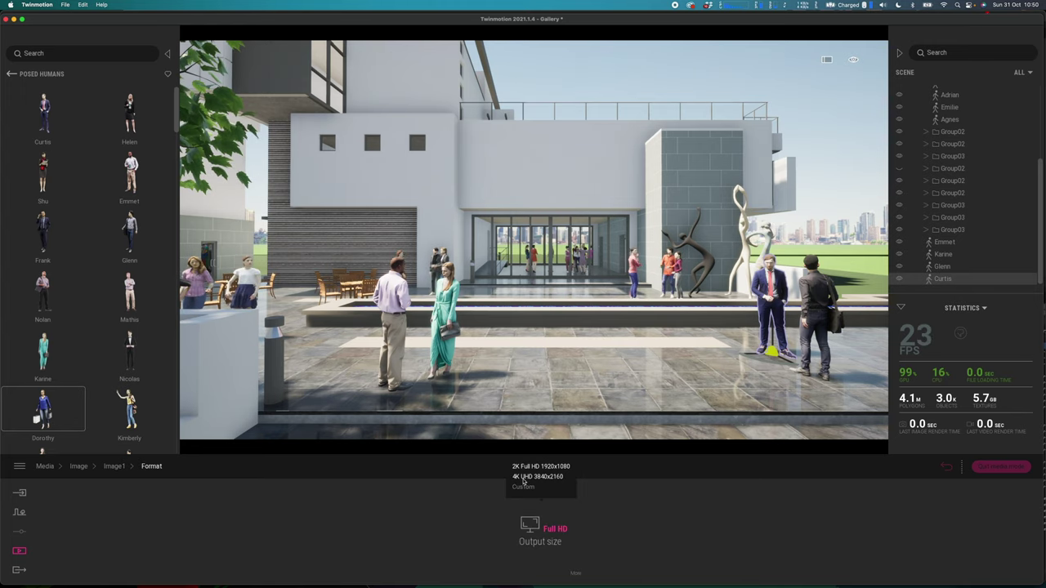
pyautogui.click(522, 486)
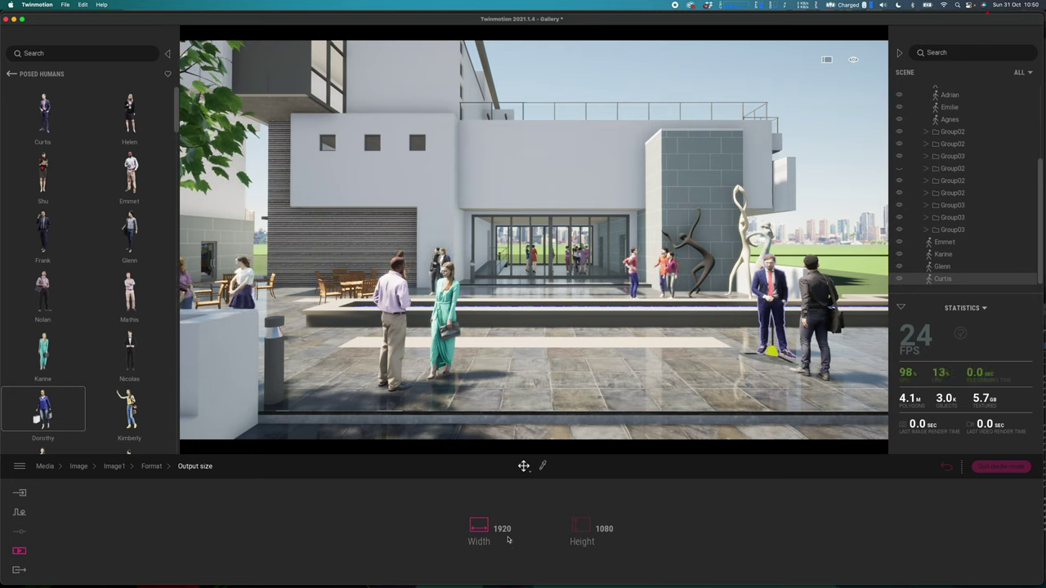
pyautogui.click(151, 466)
pyautogui.click(551, 530)
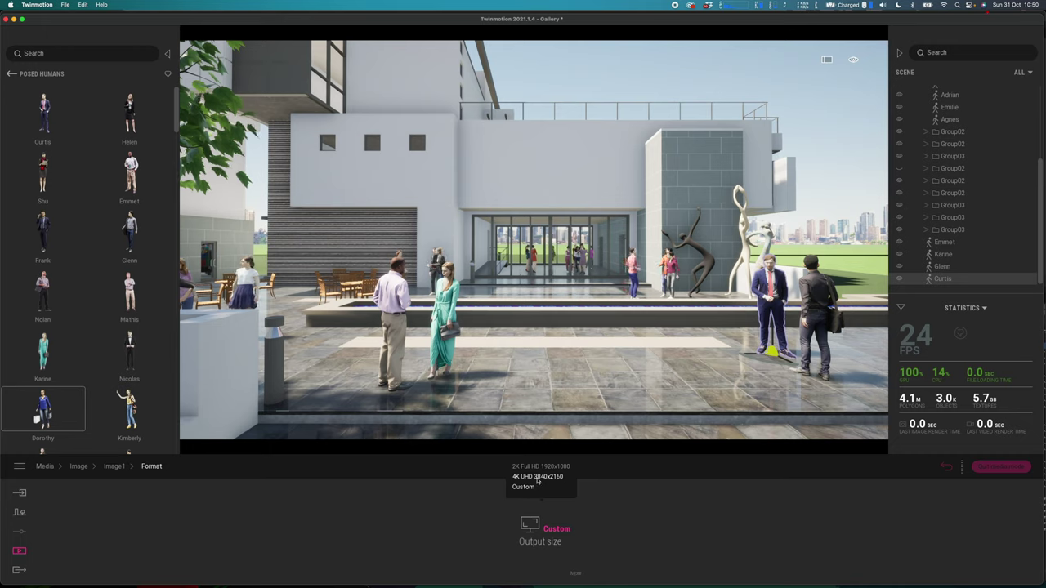
pyautogui.click(537, 478)
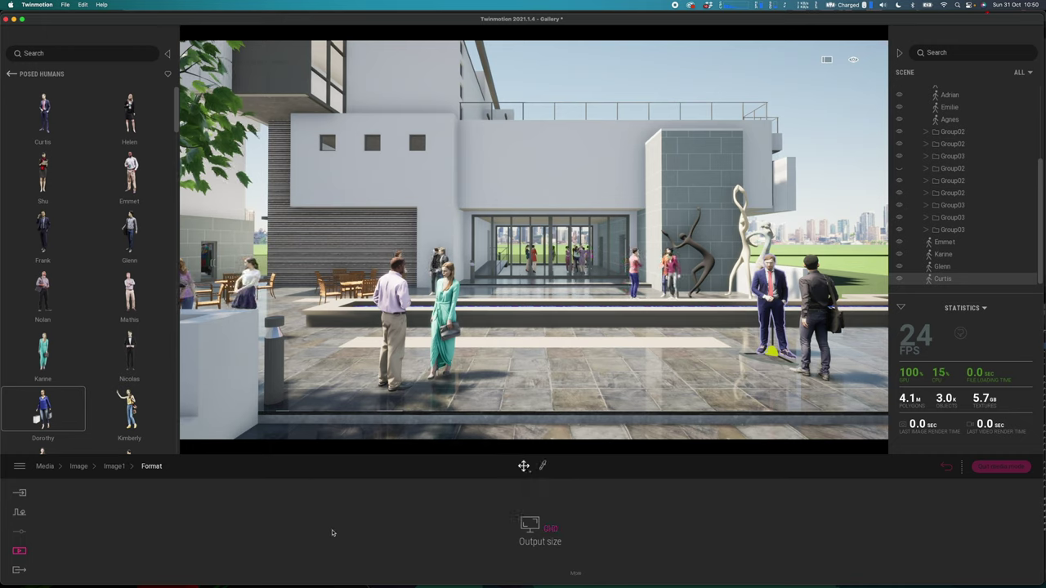
# Set the vignetting in Image1's camera settings to 54%.
pyautogui.click(112, 466)
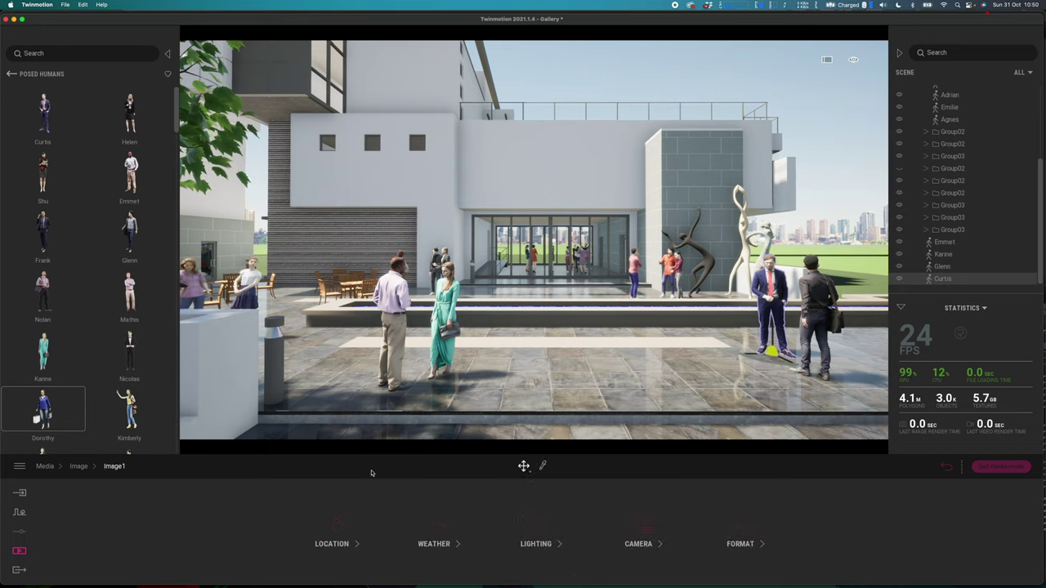
pyautogui.click(641, 527)
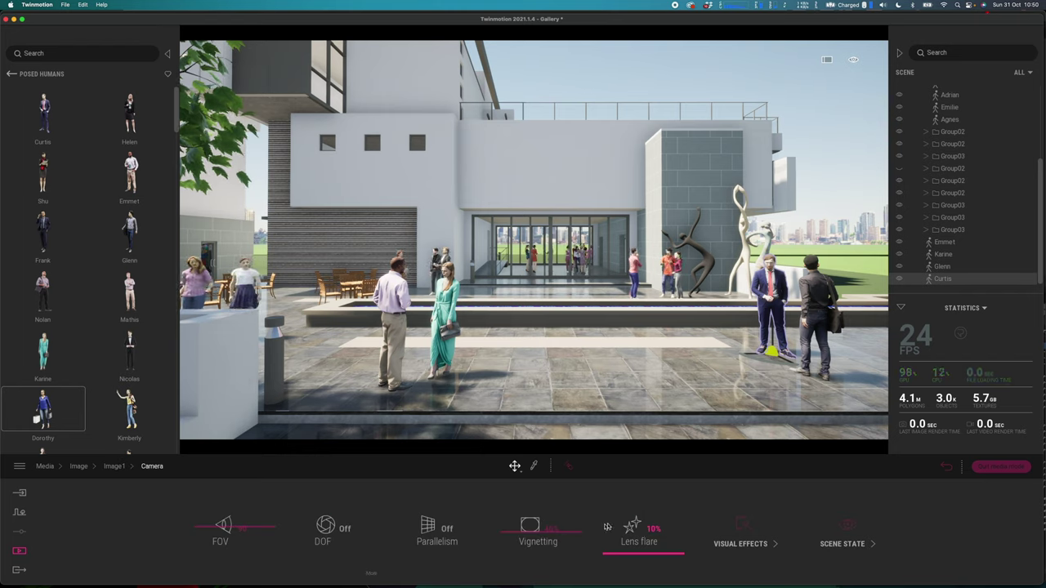
pyautogui.click(507, 531)
pyautogui.moveTo(506, 488); pyautogui.dragTo(504, 521)
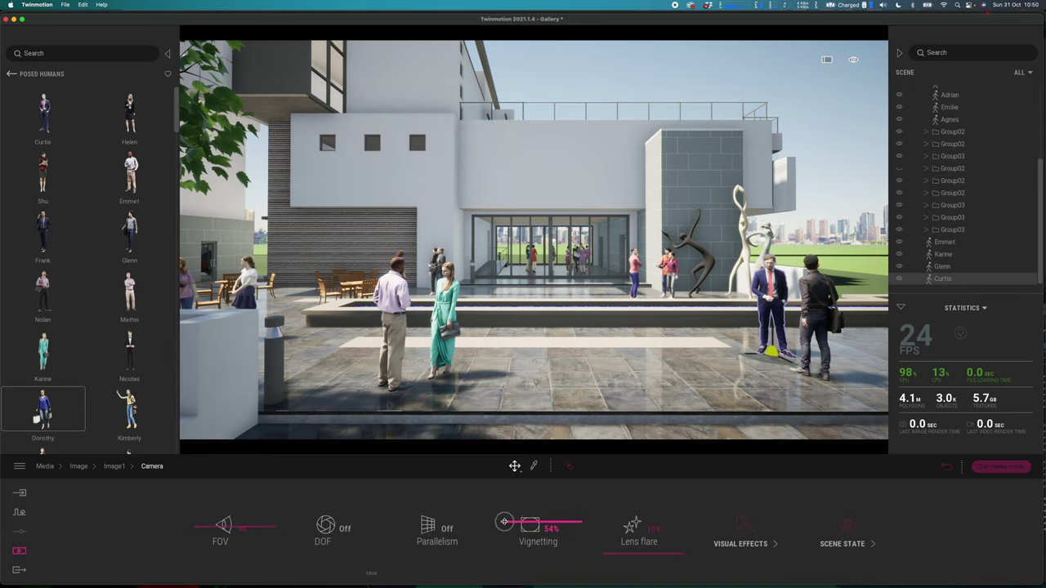
# Compare Image1's view with parallelism on and off, and leave parallelism switched on.
pyautogui.click(447, 529)
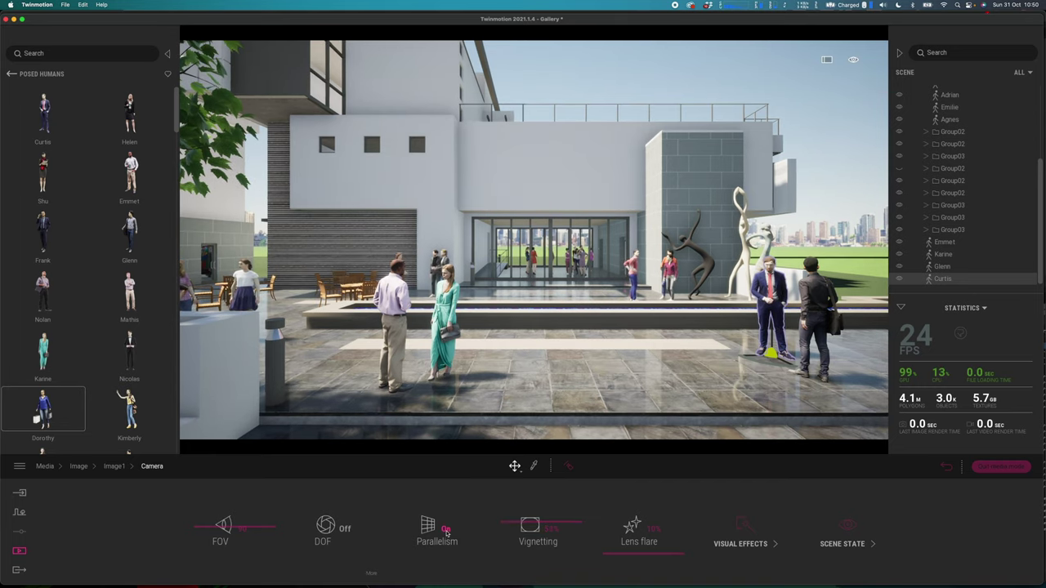
pyautogui.click(447, 530)
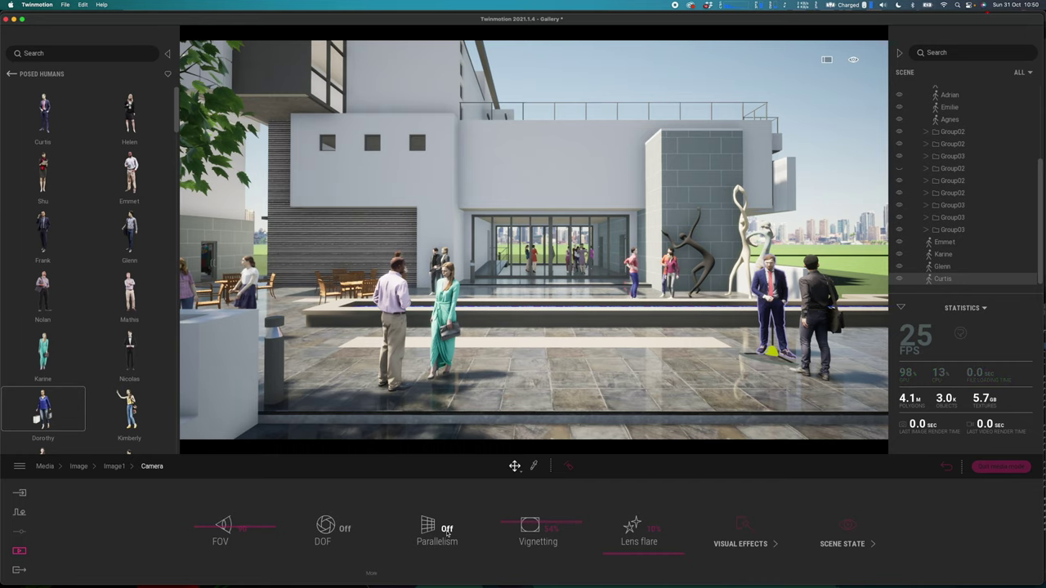
pyautogui.click(447, 531)
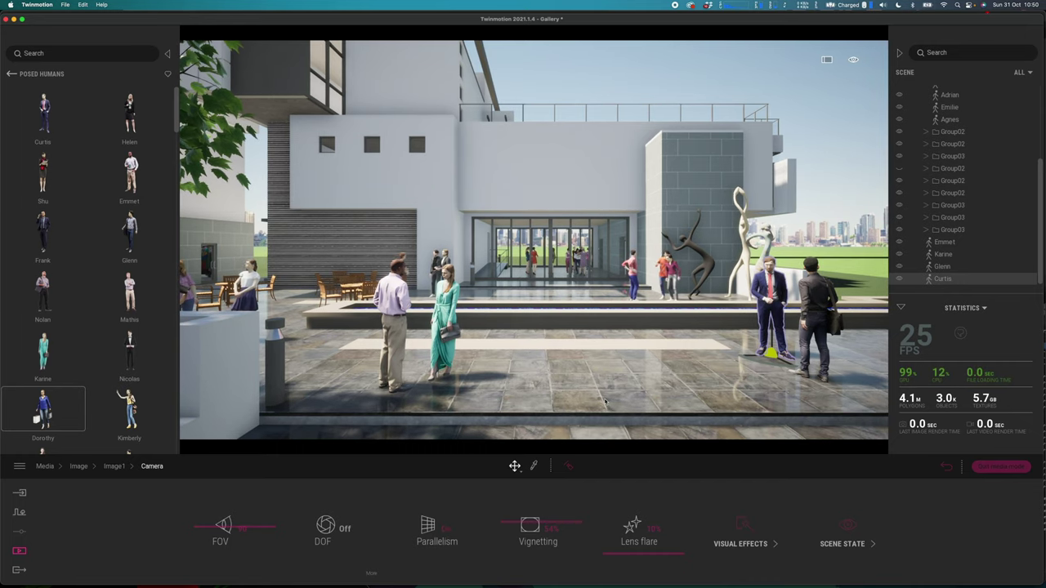
# Try parallelism on an angled view of the courtyard, and return to Image1's saved view.
pyautogui.moveTo(609, 399); pyautogui.dragTo(604, 400, button='right')
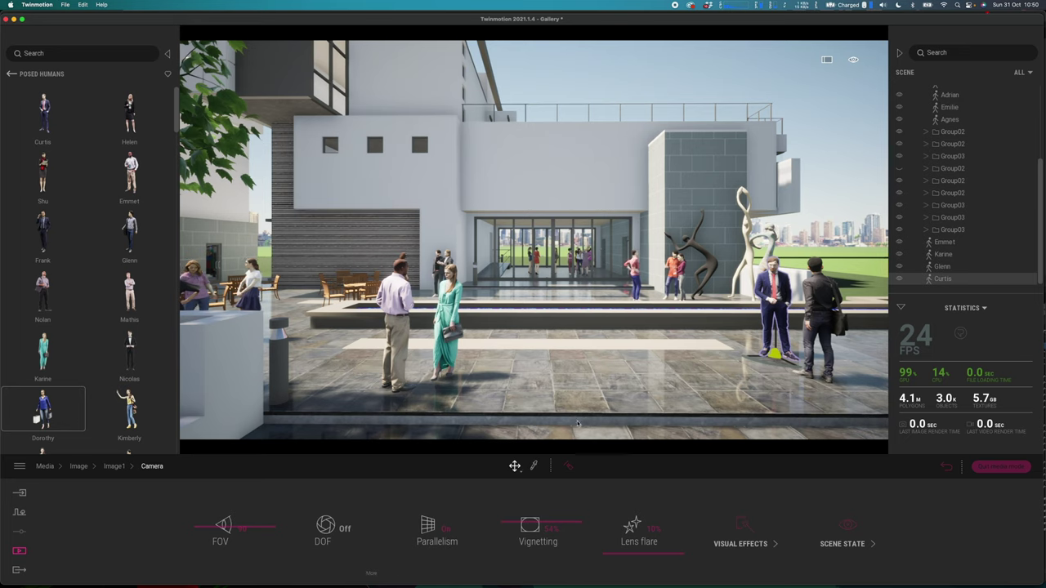
pyautogui.moveTo(645, 405); pyautogui.dragTo(545, 472, button='right')
pyautogui.moveTo(591, 406); pyautogui.dragTo(596, 358, button='right')
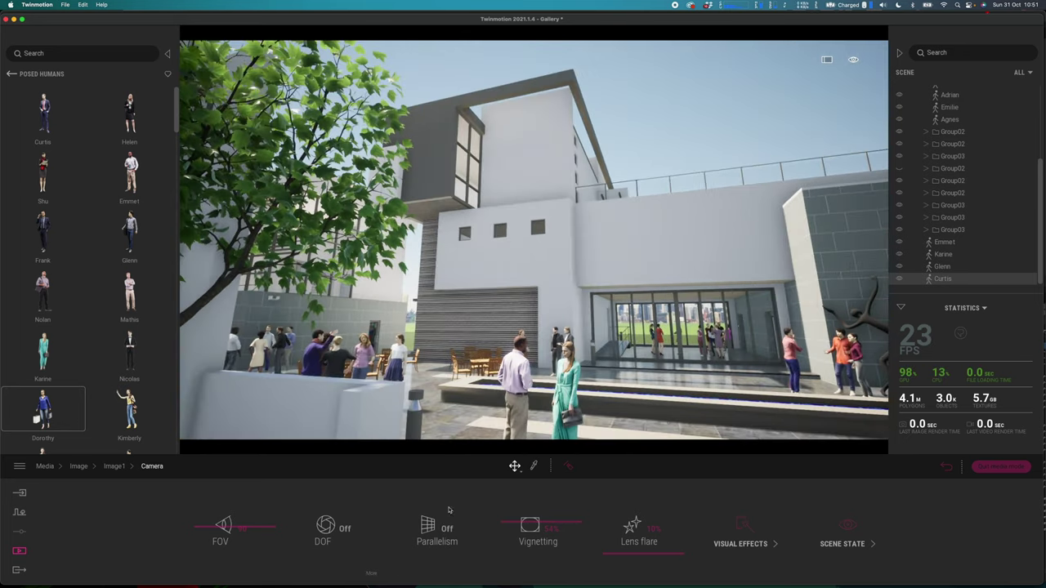
pyautogui.click(444, 531)
pyautogui.click(444, 531)
pyautogui.moveTo(550, 349); pyautogui.dragTo(557, 379, button='right')
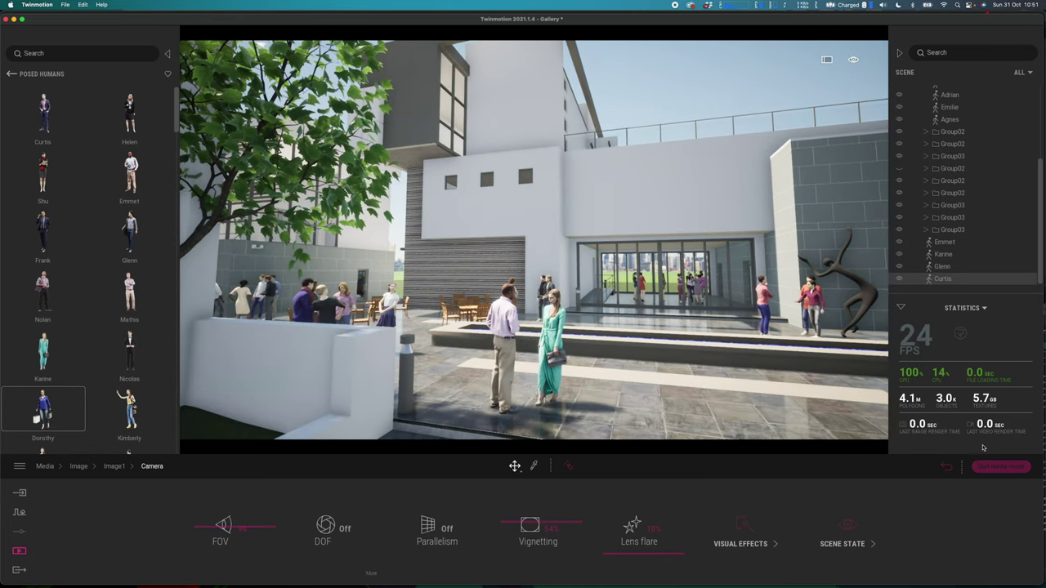
pyautogui.click(946, 466)
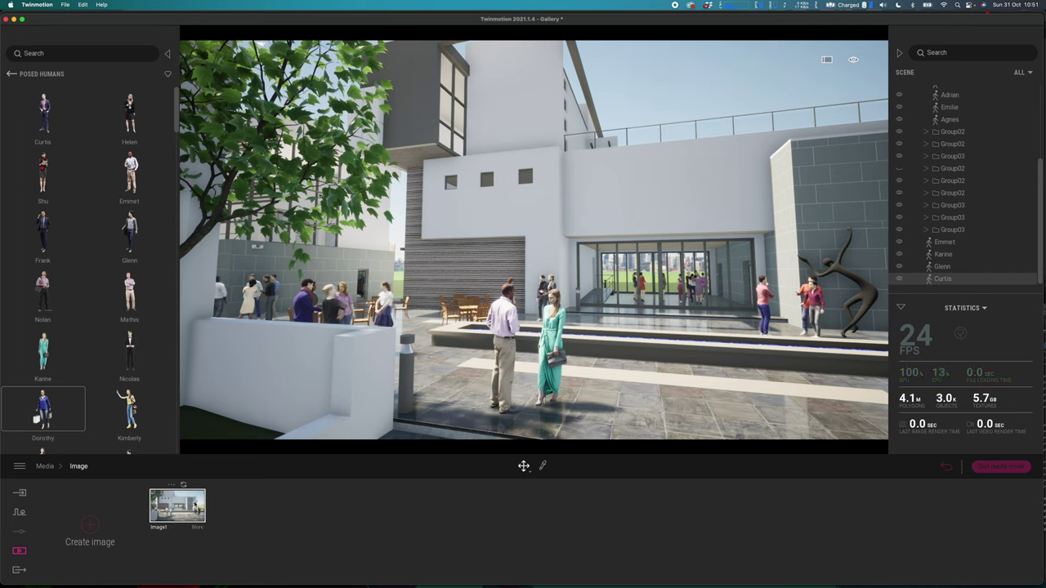
pyautogui.click(194, 504)
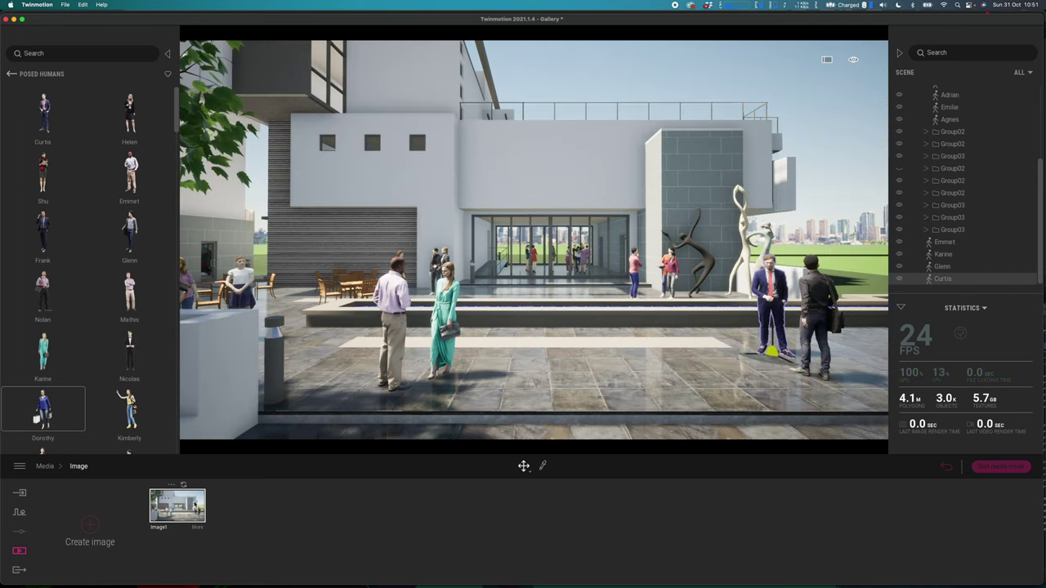
# Narrow the field of view in Image1's camera settings to about 84.
pyautogui.click(196, 528)
pyautogui.click(629, 522)
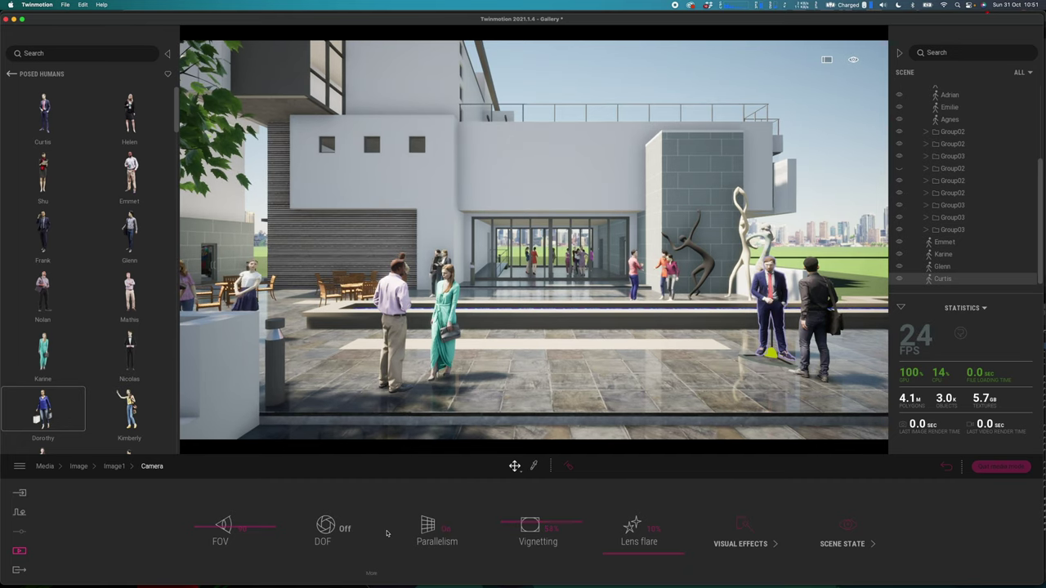
pyautogui.moveTo(212, 531); pyautogui.dragTo(202, 530)
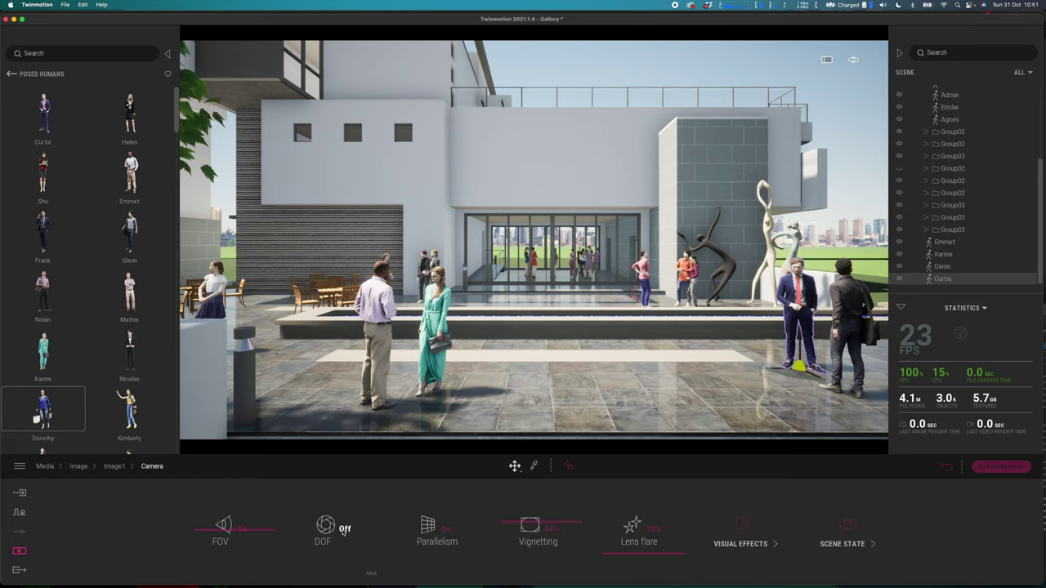
# Turn on depth of field for Image1, pick a focus point at the water channel, and adjust the aperture and focus distance.
pyautogui.click(344, 529)
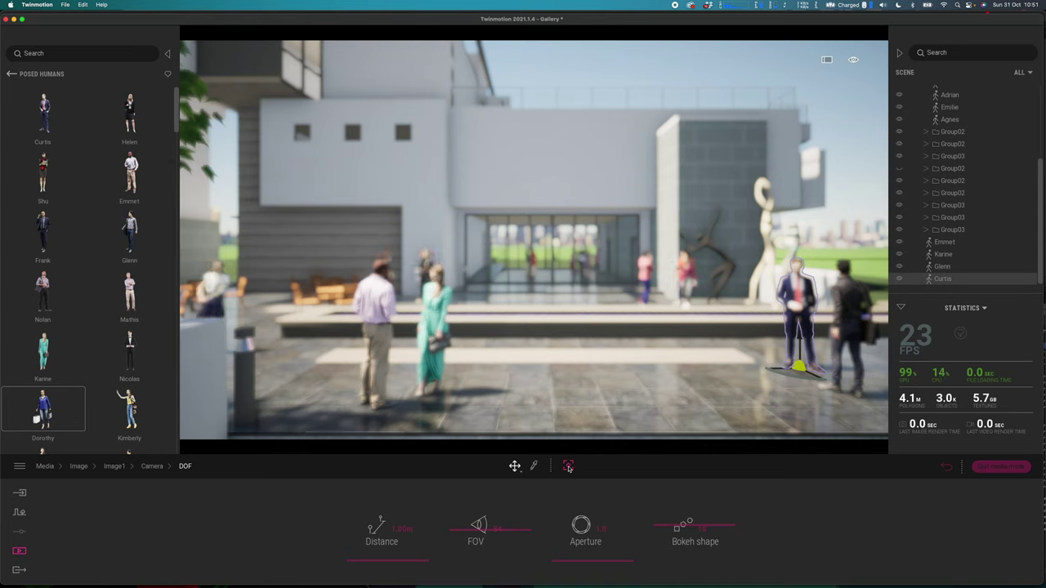
pyautogui.click(498, 318)
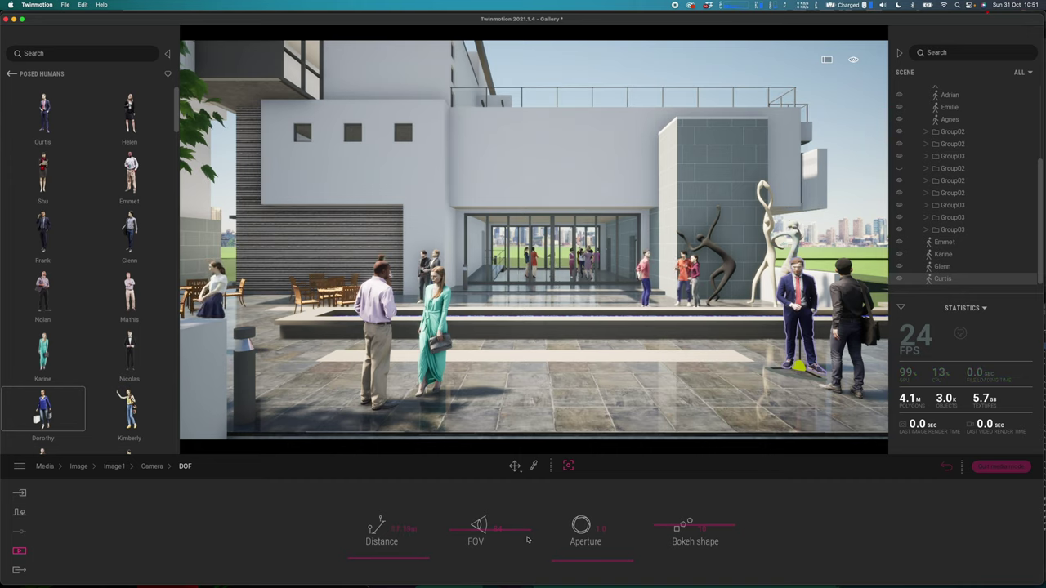
pyautogui.moveTo(556, 560)
pyautogui.mouseDown()
pyautogui.moveTo(563, 518)
pyautogui.moveTo(579, 532)
pyautogui.moveTo(567, 561)
pyautogui.mouseUp()
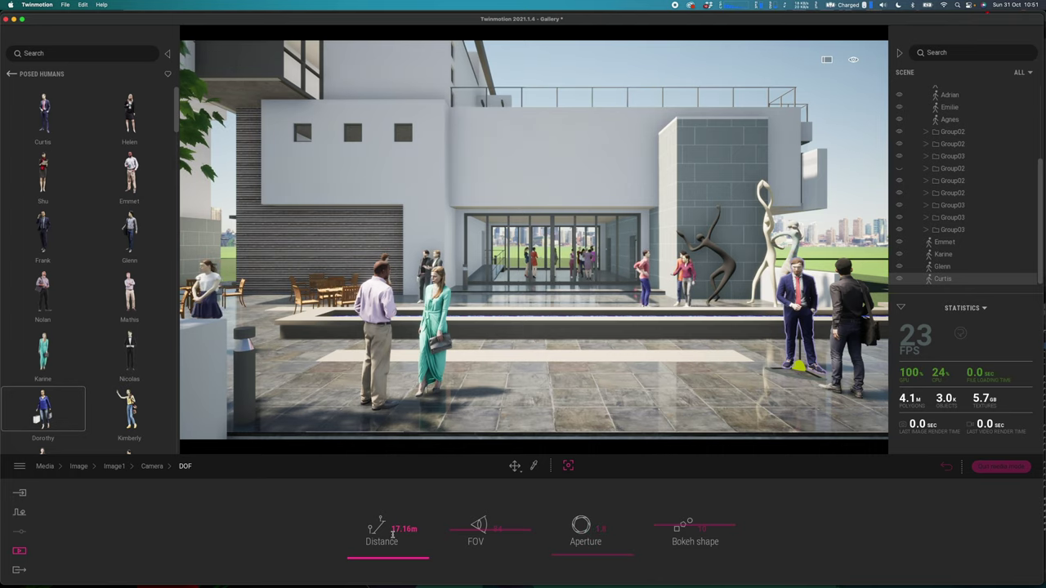
pyautogui.moveTo(384, 559); pyautogui.dragTo(381, 563)
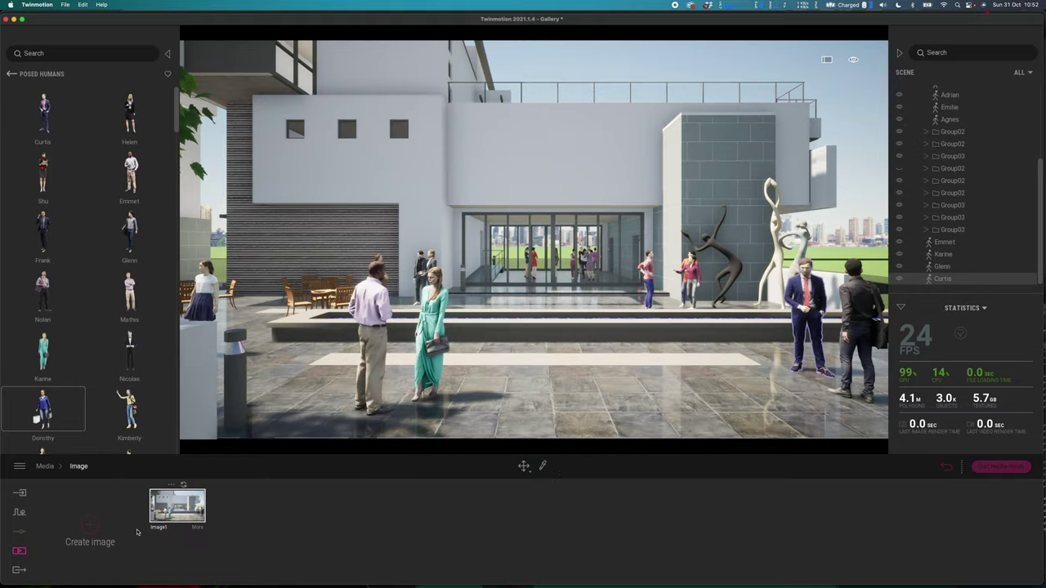
# Create a second still image from a raised, angled view over the courtyard with the trees, sculptures and water channel.
pyautogui.moveTo(485, 384); pyautogui.dragTo(441, 320, button='right')
pyautogui.press('e')
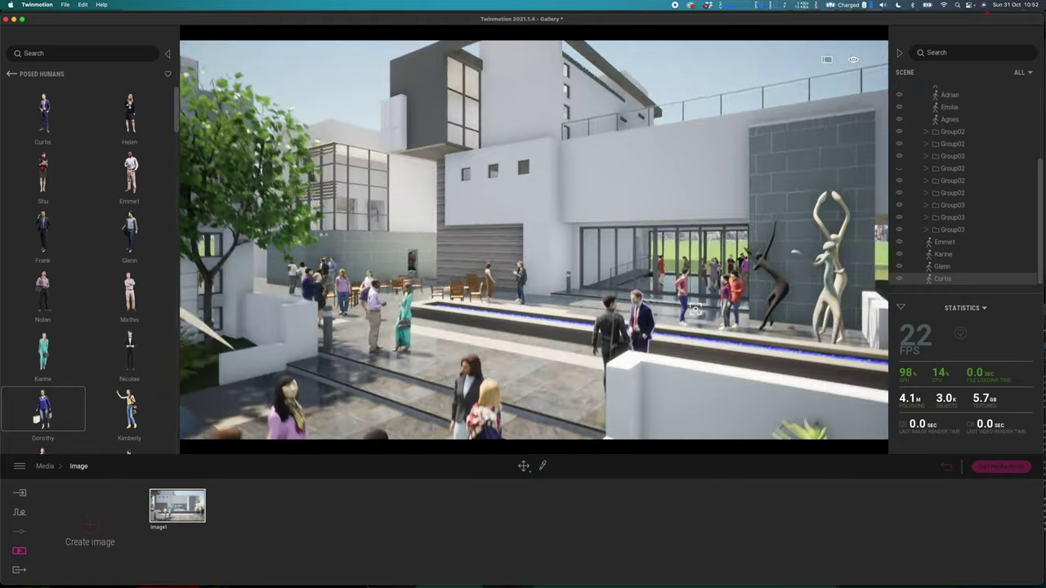
pyautogui.press('s')
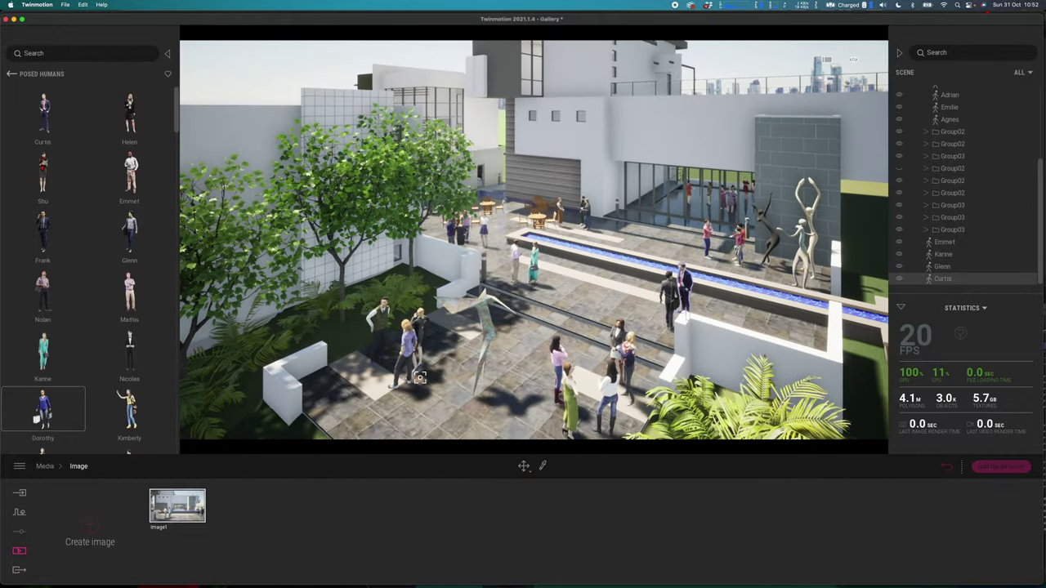
pyautogui.moveTo(327, 351); pyautogui.dragTo(376, 339, button='right')
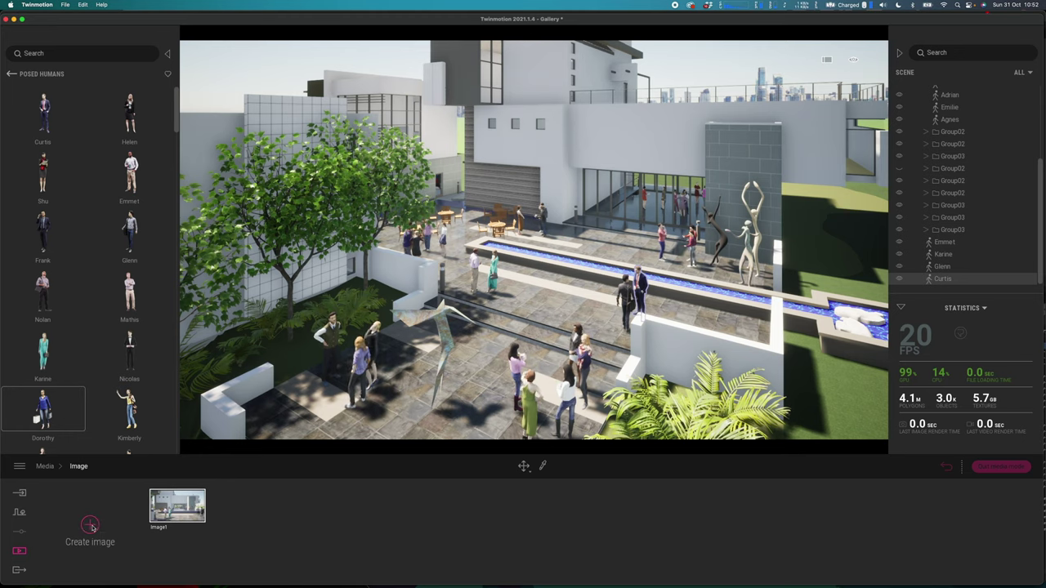
pyautogui.click(91, 526)
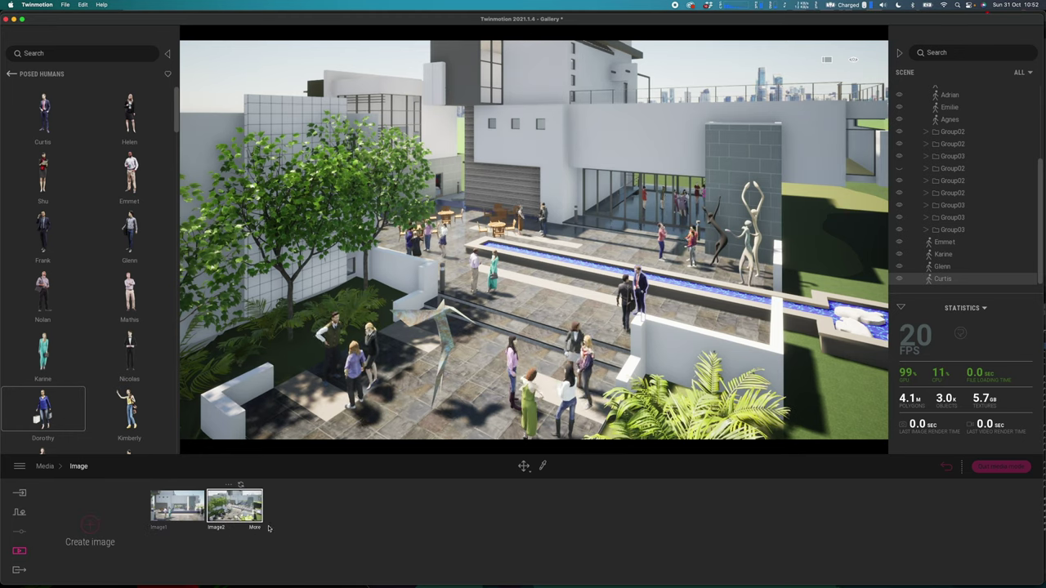
# Turn off parallelism for Image2, and pull the camera back and down to include the stepping slabs and foreground palms.
pyautogui.click(263, 526)
pyautogui.click(638, 530)
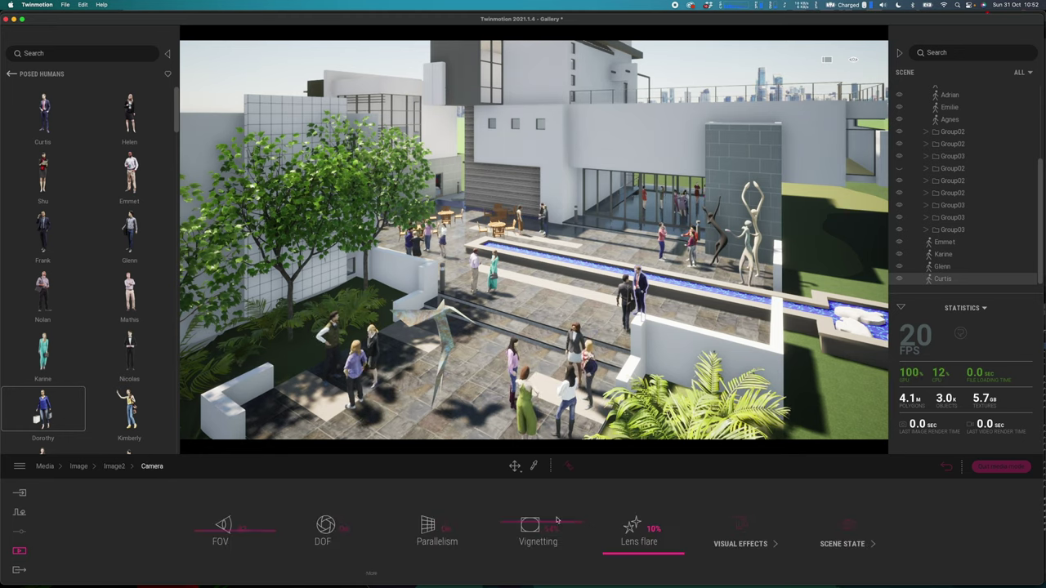
pyautogui.click(445, 530)
pyautogui.moveTo(518, 415); pyautogui.dragTo(529, 400, button='right')
pyautogui.press('q')
pyautogui.press('s')
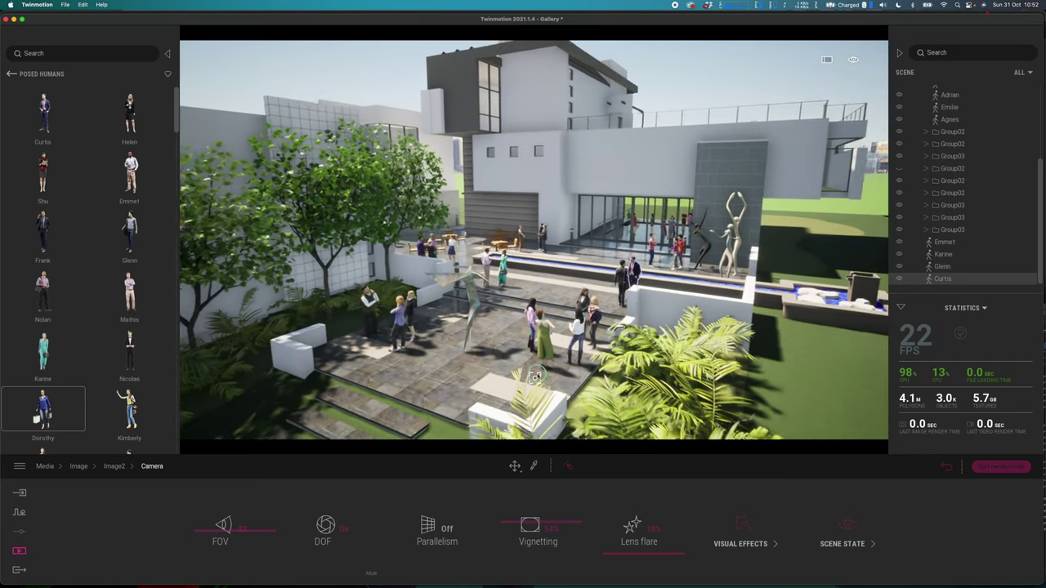
pyautogui.press('q')
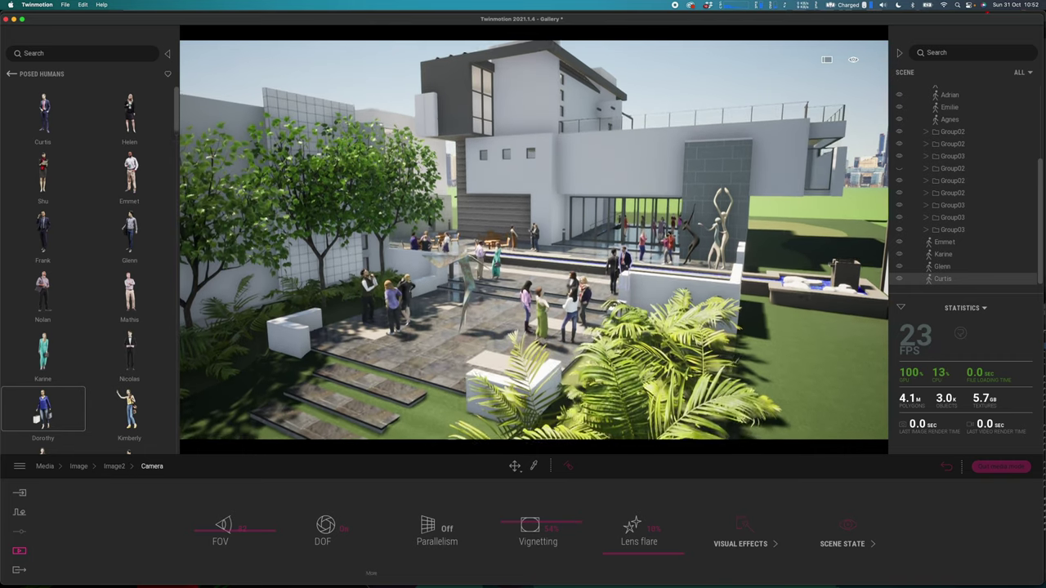
# Turn off depth of field for Image2 and widen its field of view.
pyautogui.click(946, 470)
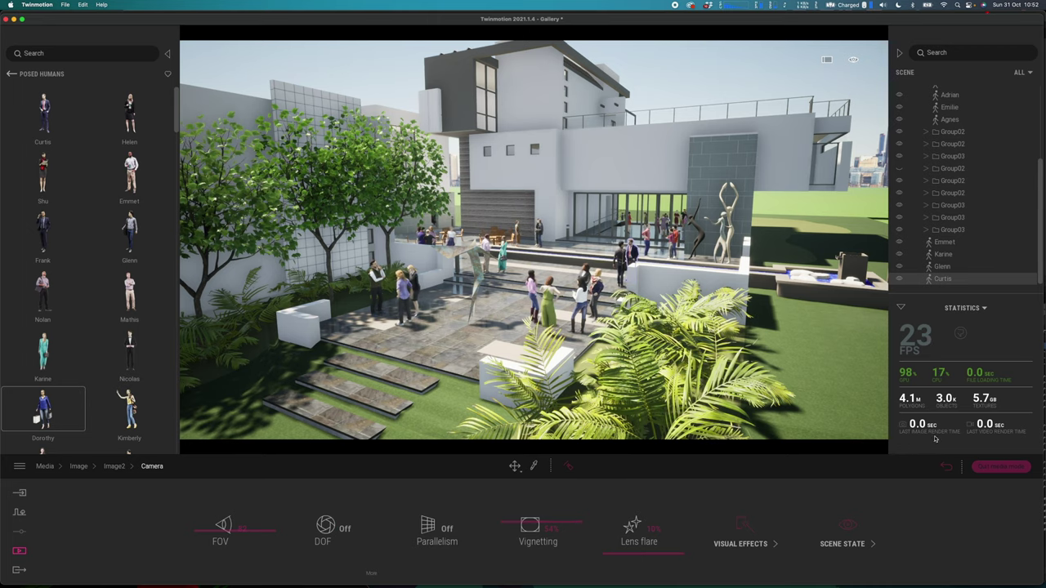
pyautogui.moveTo(211, 531); pyautogui.dragTo(210, 528)
pyautogui.click(948, 467)
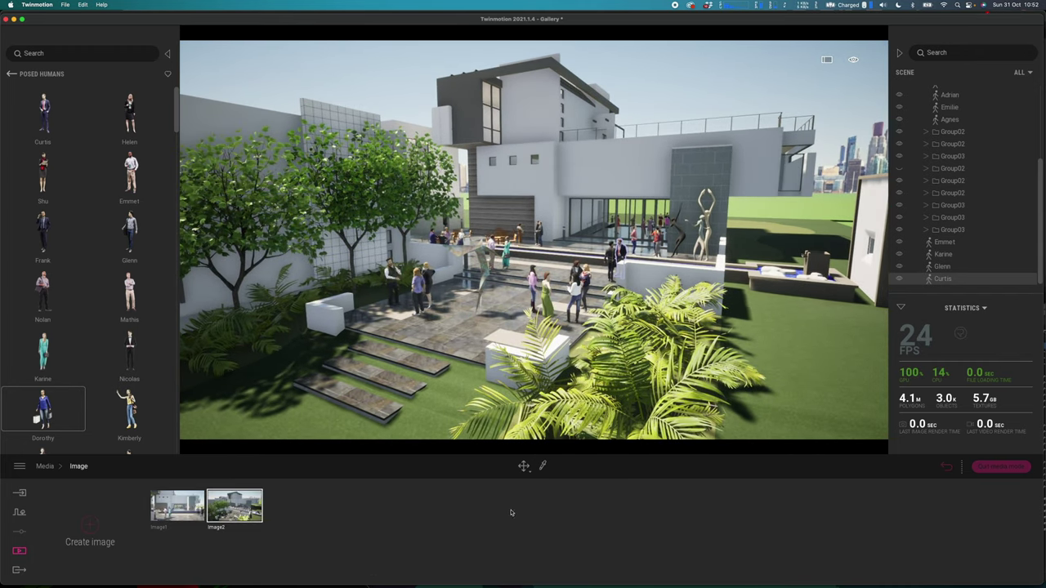
# Create a third still image from a closer raised view along the water channel toward the café tables.
pyautogui.scroll(3, 738, 283)
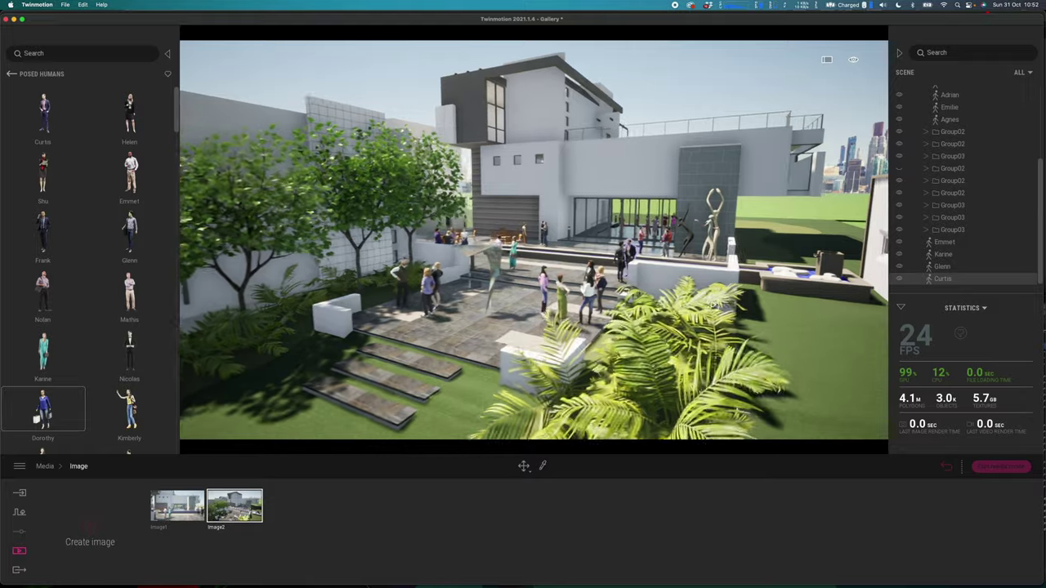
pyautogui.press('w')
pyautogui.moveTo(738, 284); pyautogui.dragTo(743, 226, button='right')
pyautogui.scroll(5, 743, 225)
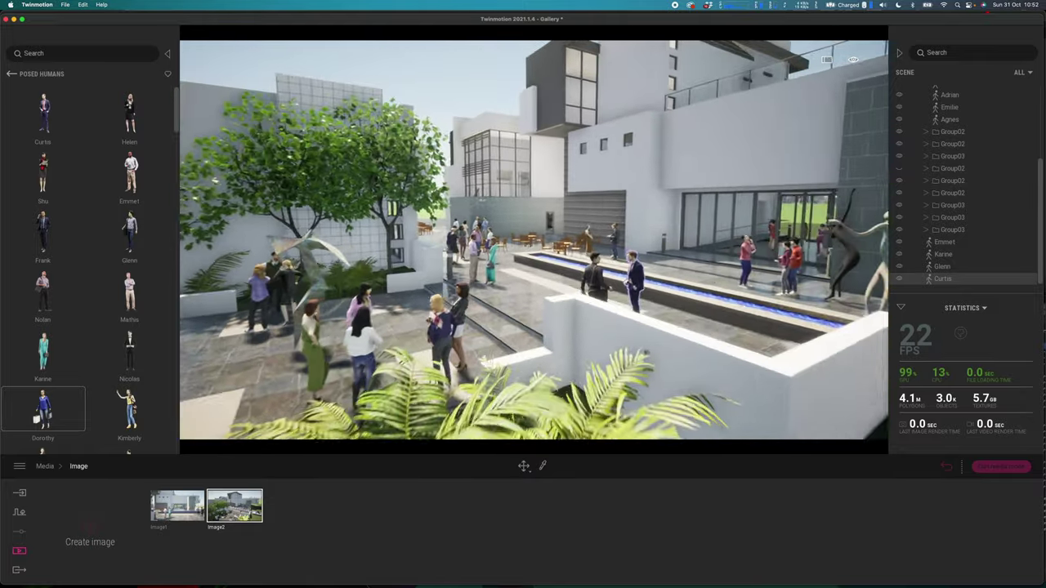
pyautogui.scroll(-3, 299, 414)
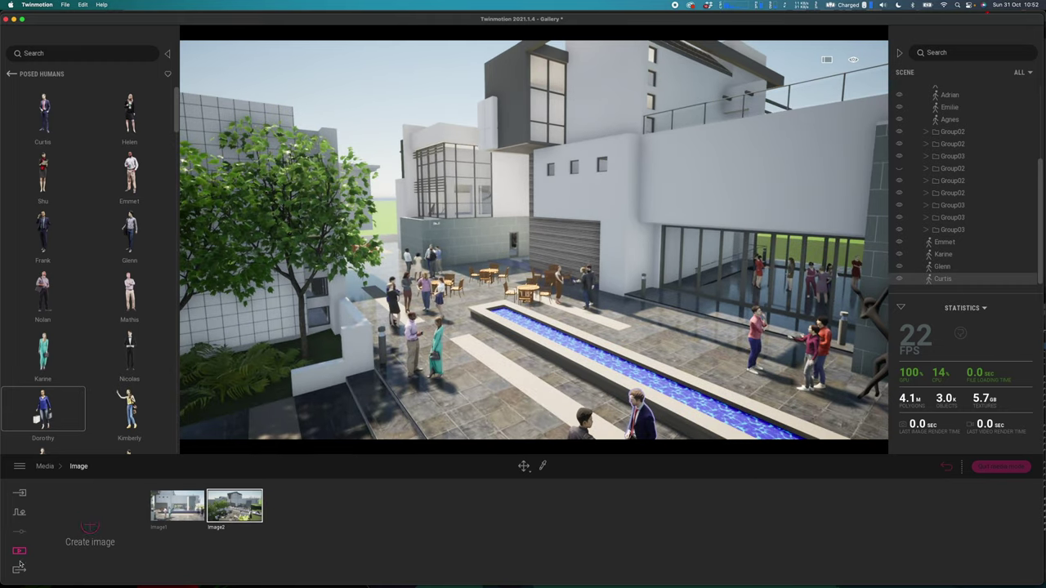
pyautogui.click(90, 527)
# Refresh Image3 with a low view across the wooden tables toward the water channel and sculptures.
pyautogui.scroll(3, 501, 370)
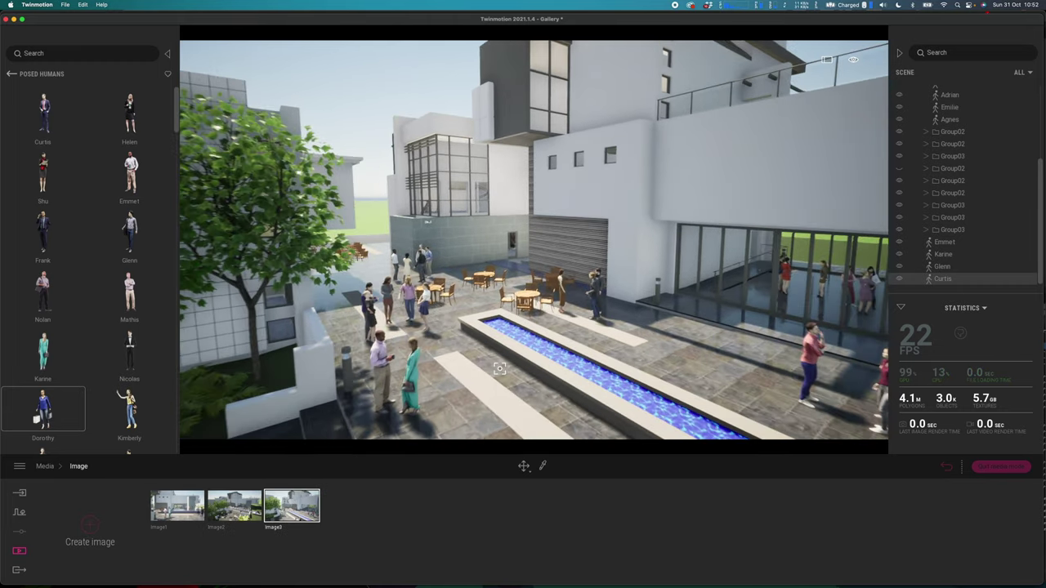
pyautogui.scroll(5, 501, 369)
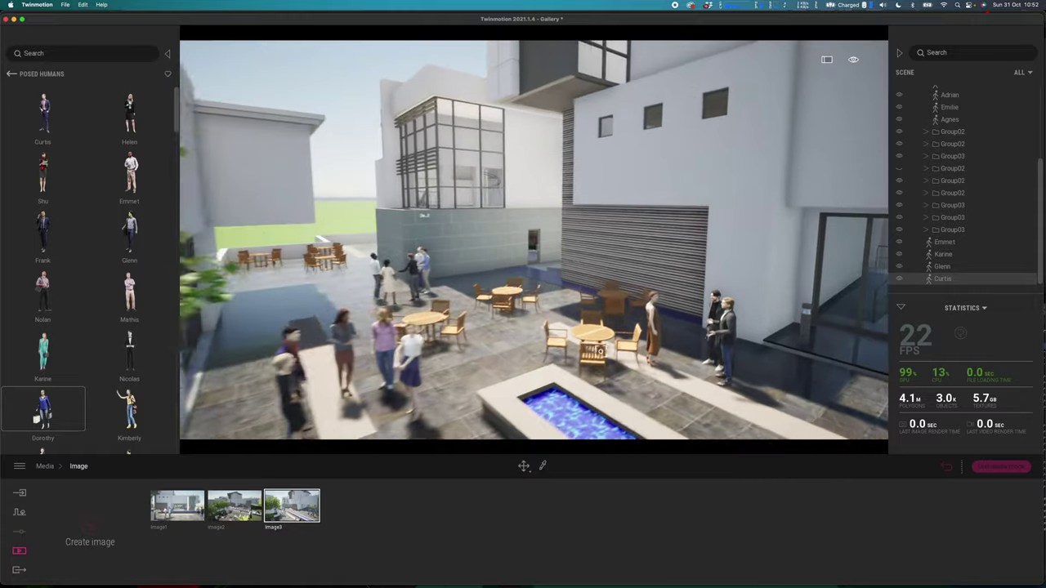
pyautogui.keyDown('shift'); pyautogui.moveTo(570, 353); pyautogui.dragTo(554, 332, button='middle'); pyautogui.keyUp('shift')
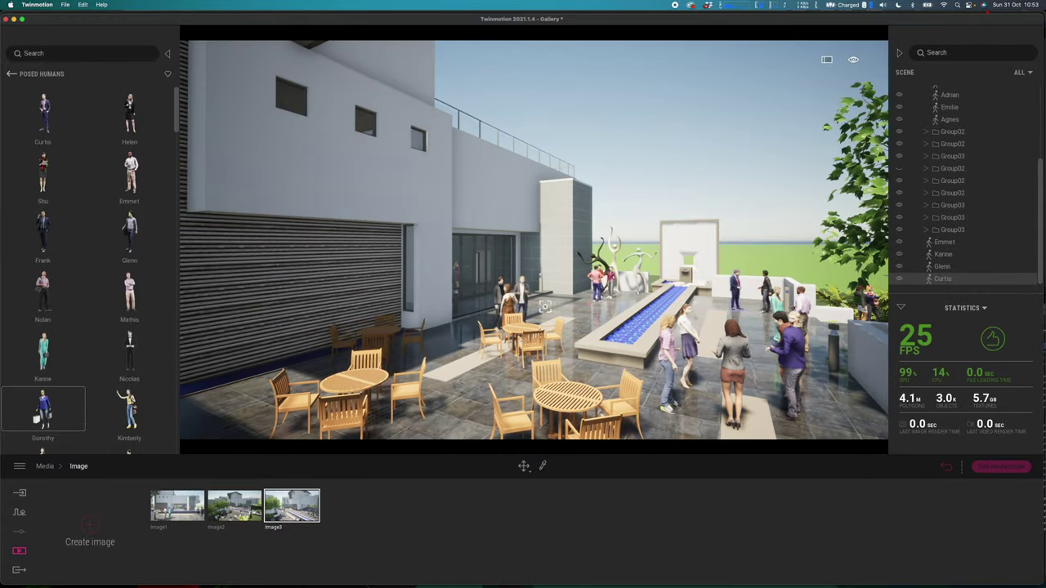
pyautogui.press('q')
pyautogui.moveTo(545, 303); pyautogui.dragTo(459, 355)
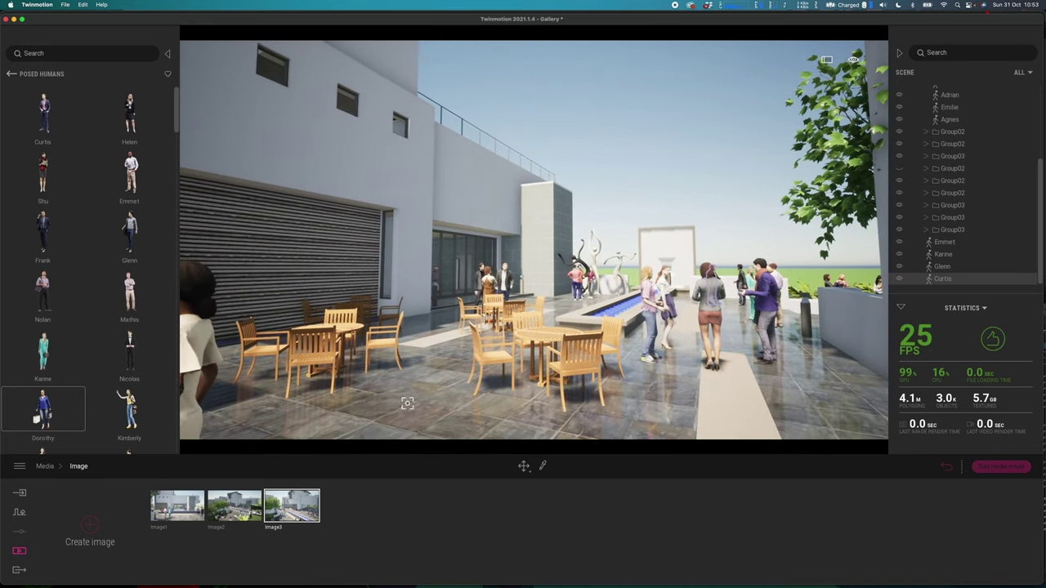
pyautogui.click(298, 486)
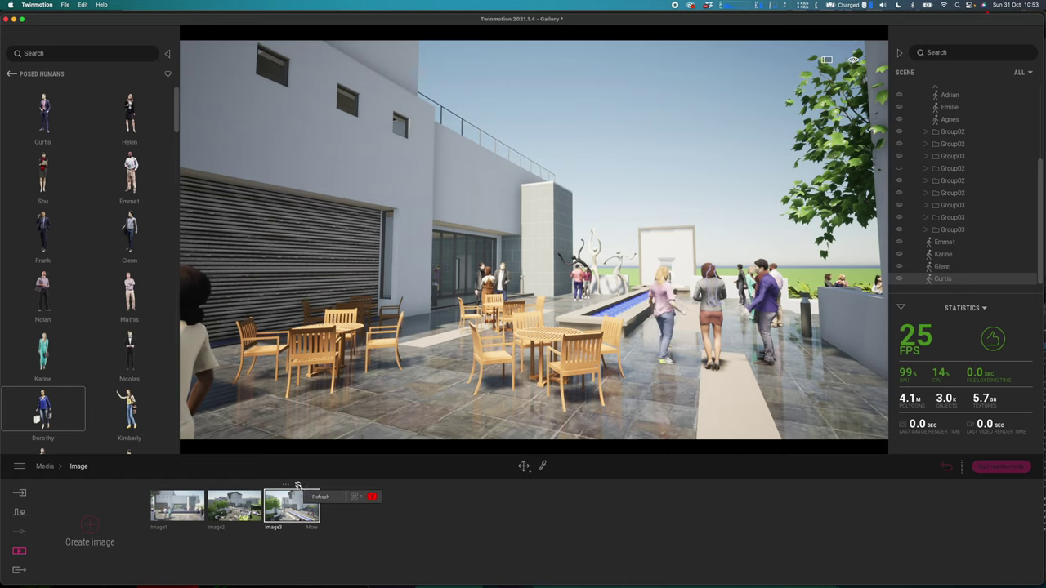
pyautogui.press('w')
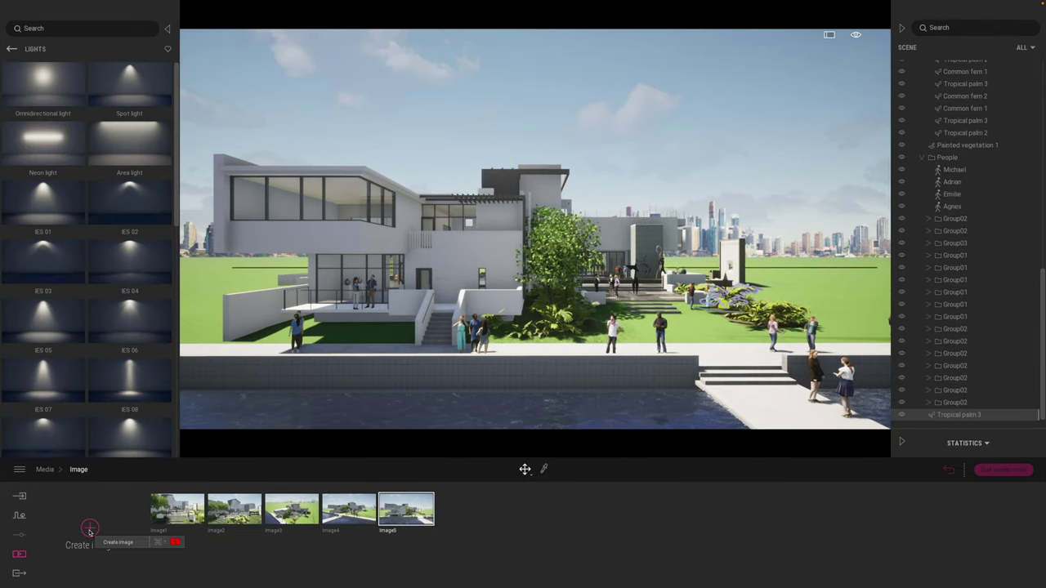
# Duplicate the Image5 still image and rename the copy Nightshot.
pyautogui.click(400, 488)
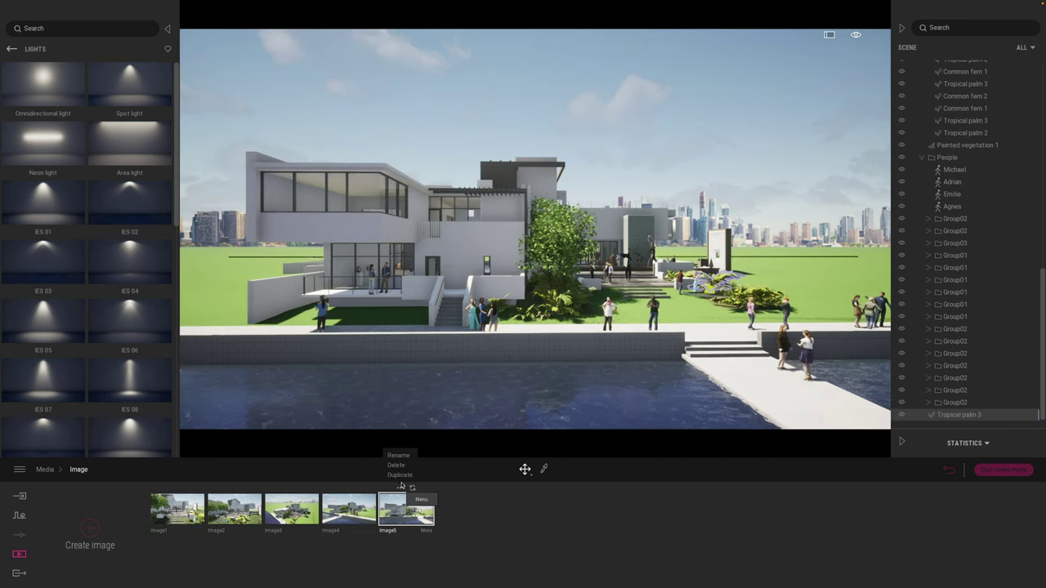
pyautogui.click(399, 475)
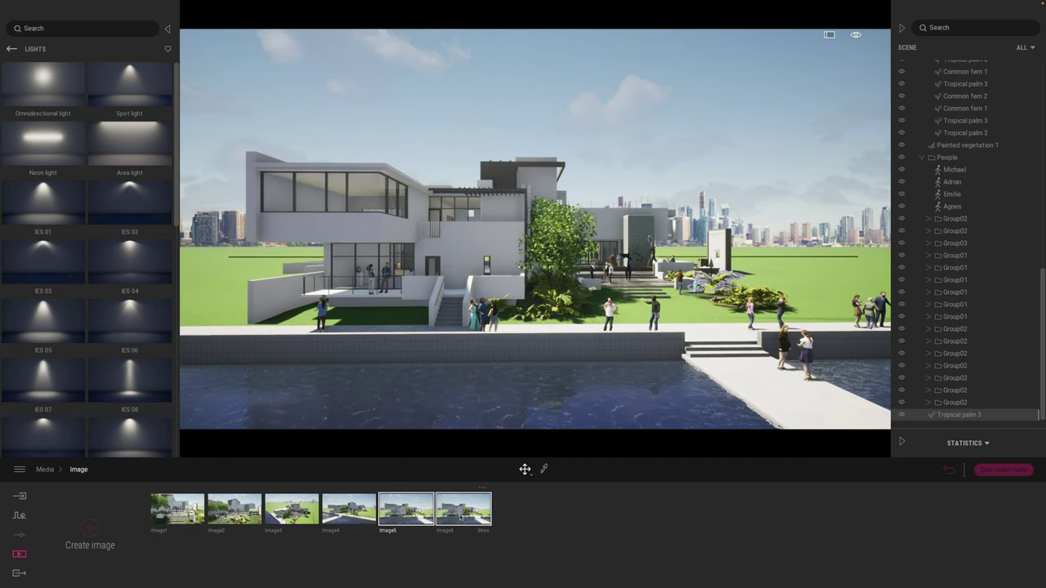
pyautogui.click(458, 489)
pyautogui.click(459, 456)
pyautogui.click(458, 487)
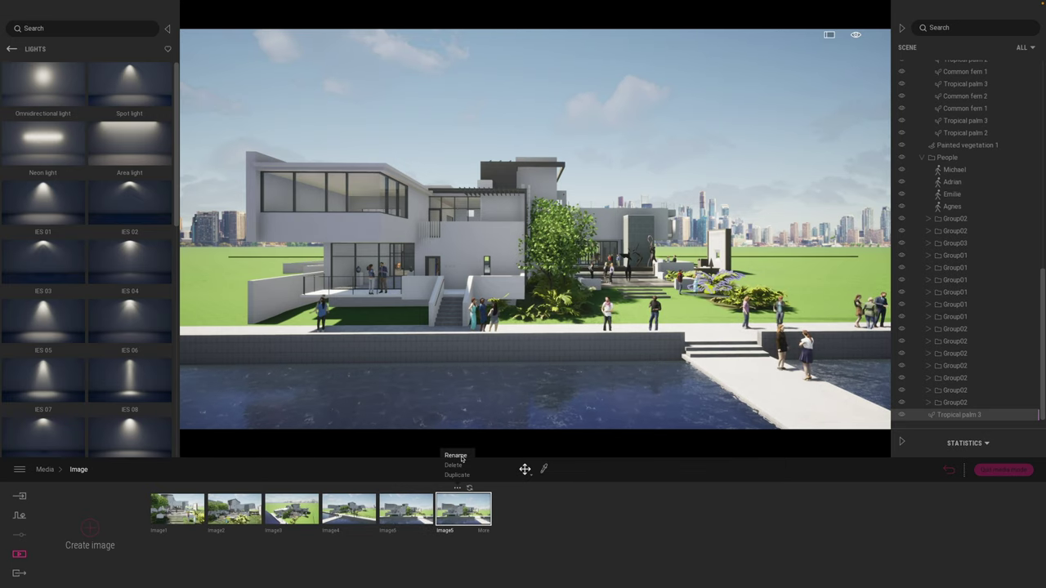
# Set the time of day for the Nightshot image to a dark early-morning hour.
pyautogui.click(483, 532)
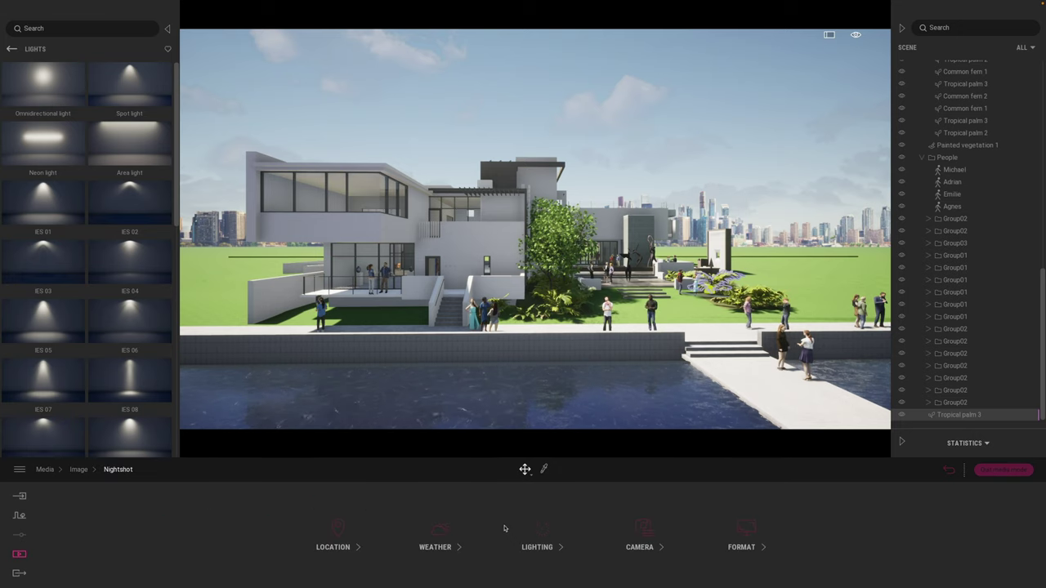
pyautogui.click(334, 529)
pyautogui.click(658, 531)
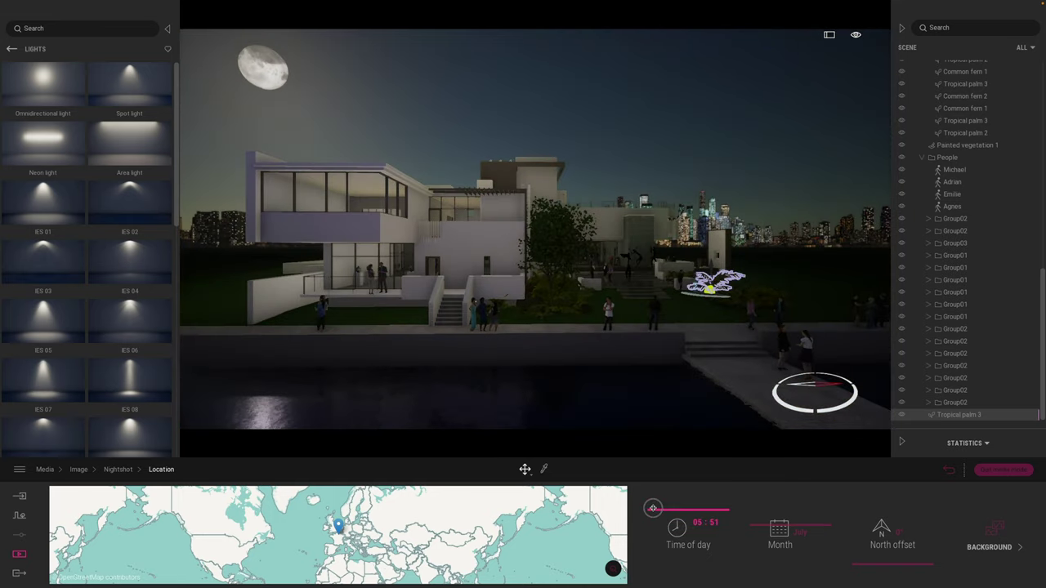
pyautogui.moveTo(653, 508); pyautogui.dragTo(652, 508)
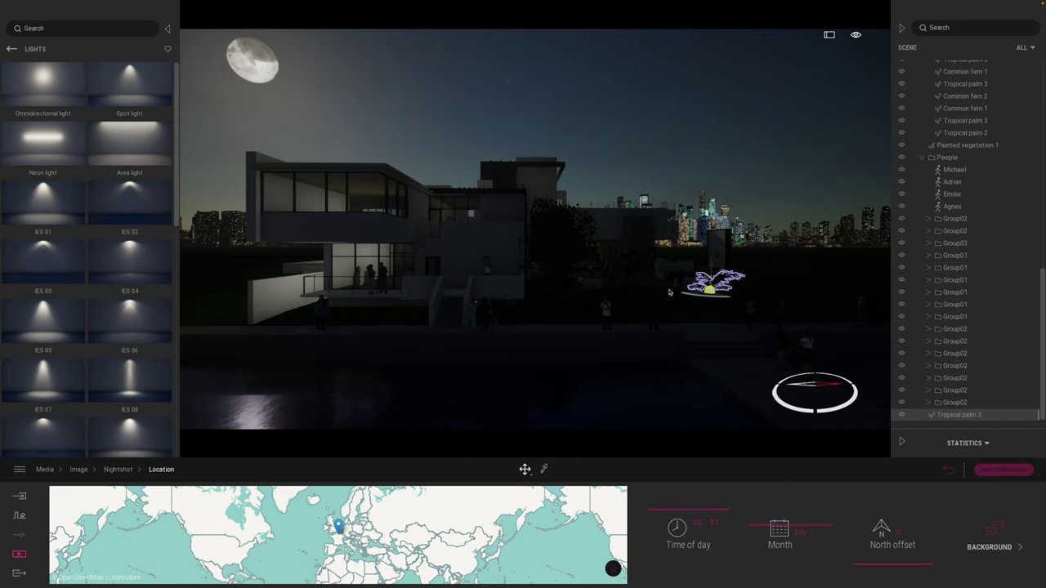
# Place a spot light under the overhang of the lower terrace, beside the glazing.
pyautogui.click(902, 29)
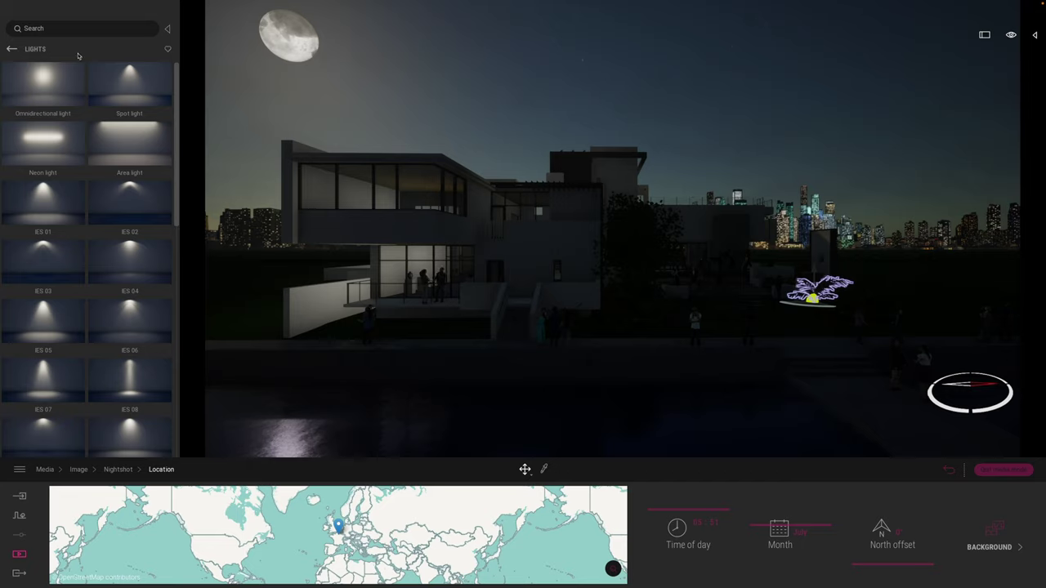
pyautogui.click(12, 50)
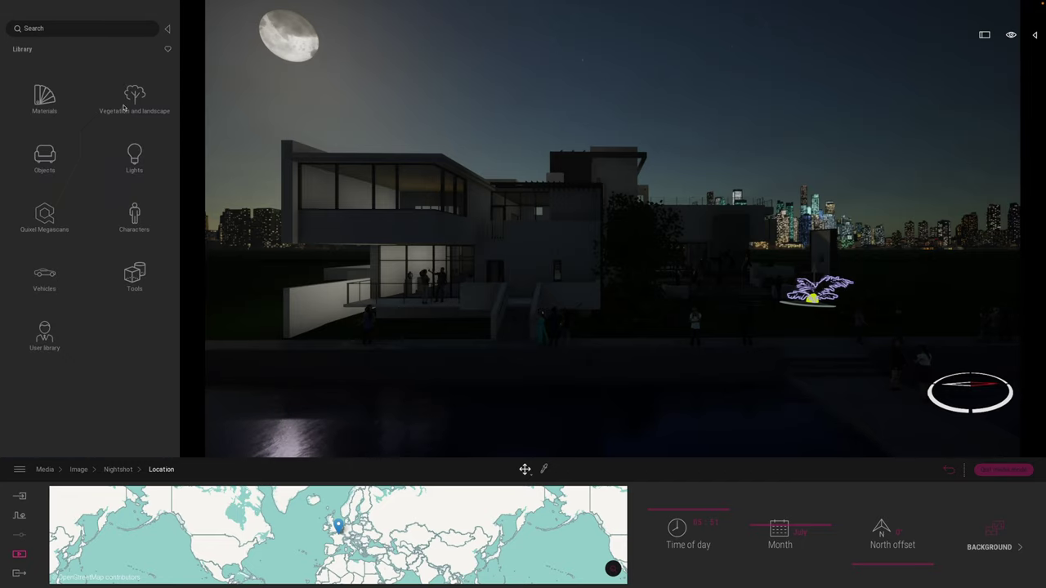
pyautogui.click(137, 160)
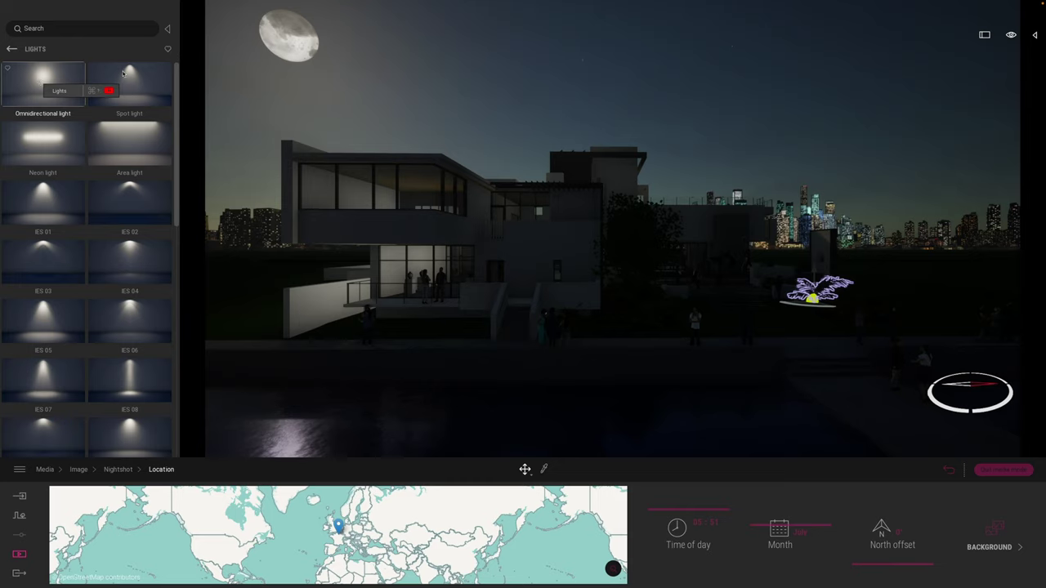
pyautogui.moveTo(136, 68); pyautogui.dragTo(451, 254)
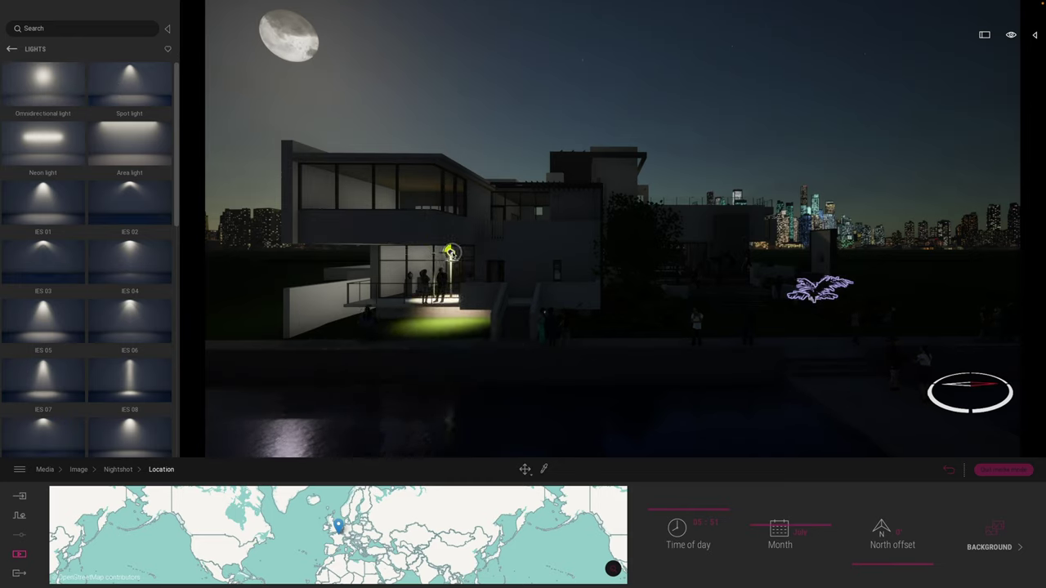
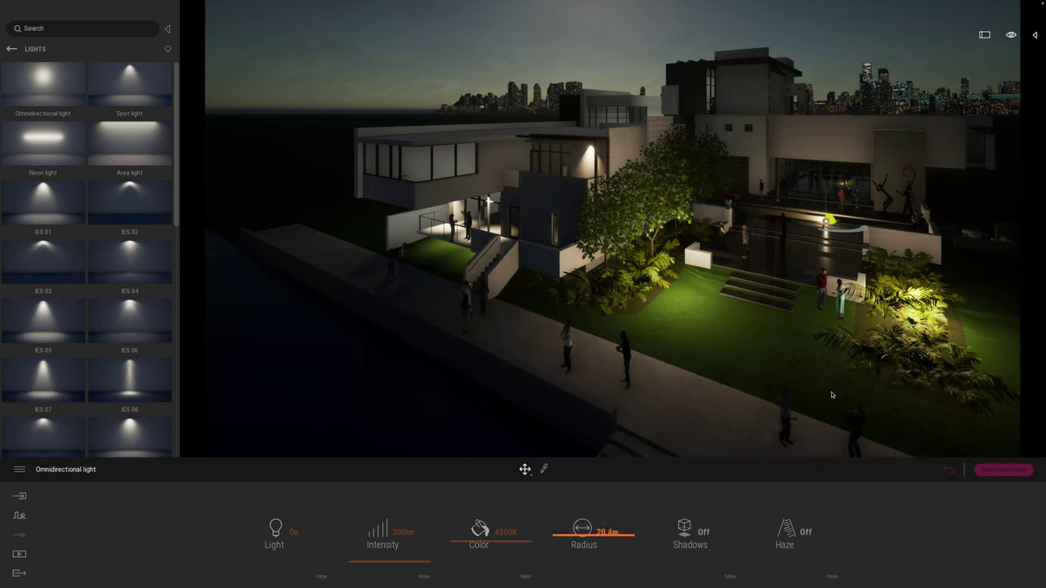
# Recall Image5 and gather the three spot lights and three omnidirectional lights in a new container.
pyautogui.click(949, 471)
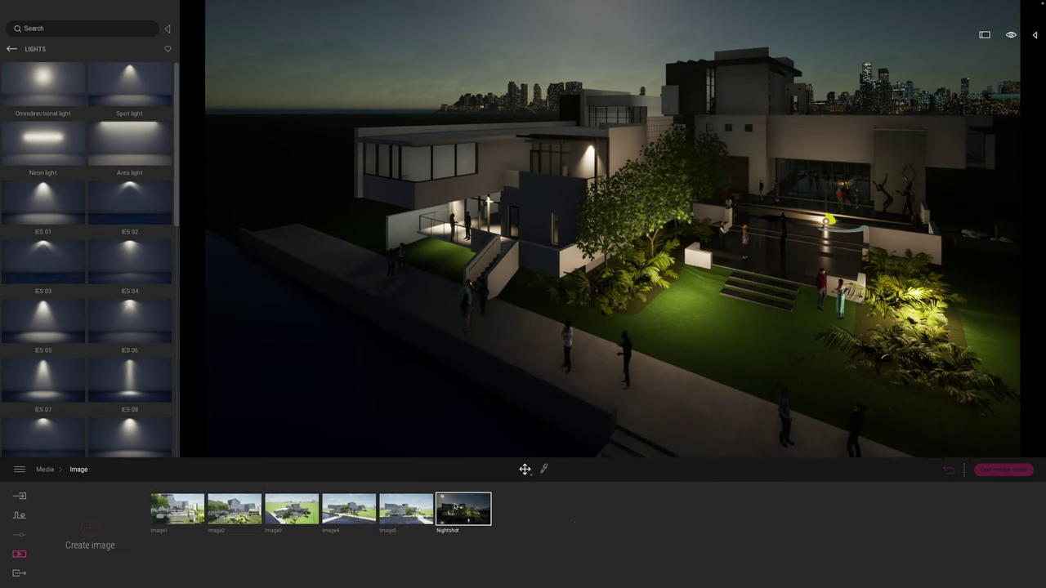
pyautogui.click(406, 508)
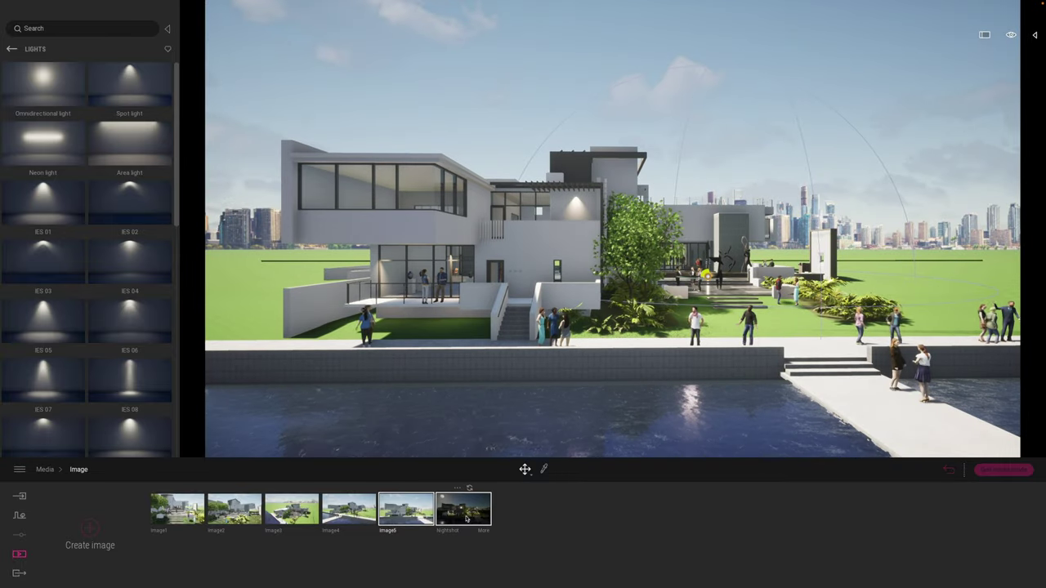
pyautogui.click(1034, 34)
pyautogui.click(922, 84)
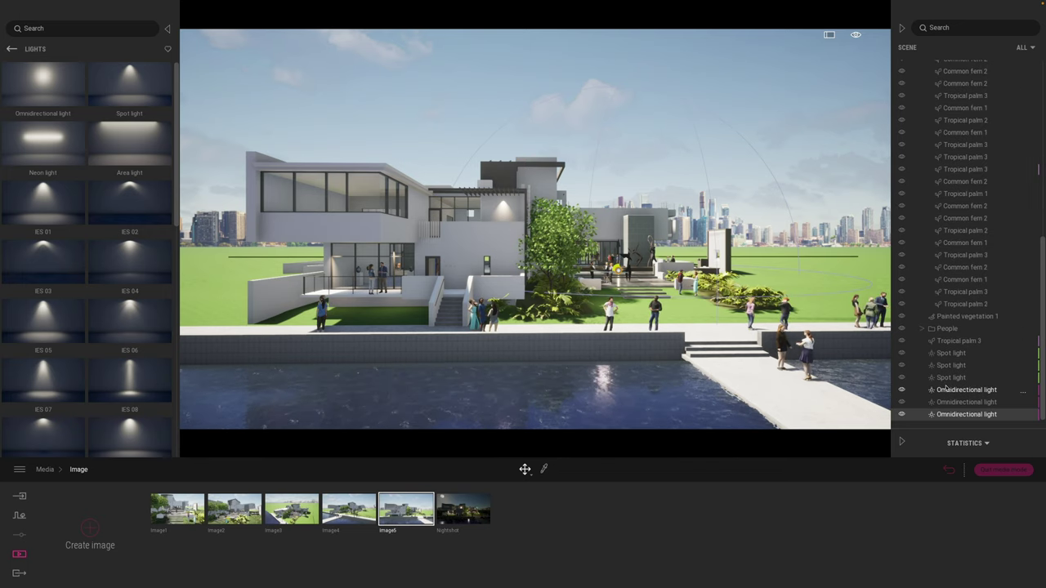
pyautogui.click(947, 353)
pyautogui.rightClick(946, 353)
pyautogui.click(943, 367)
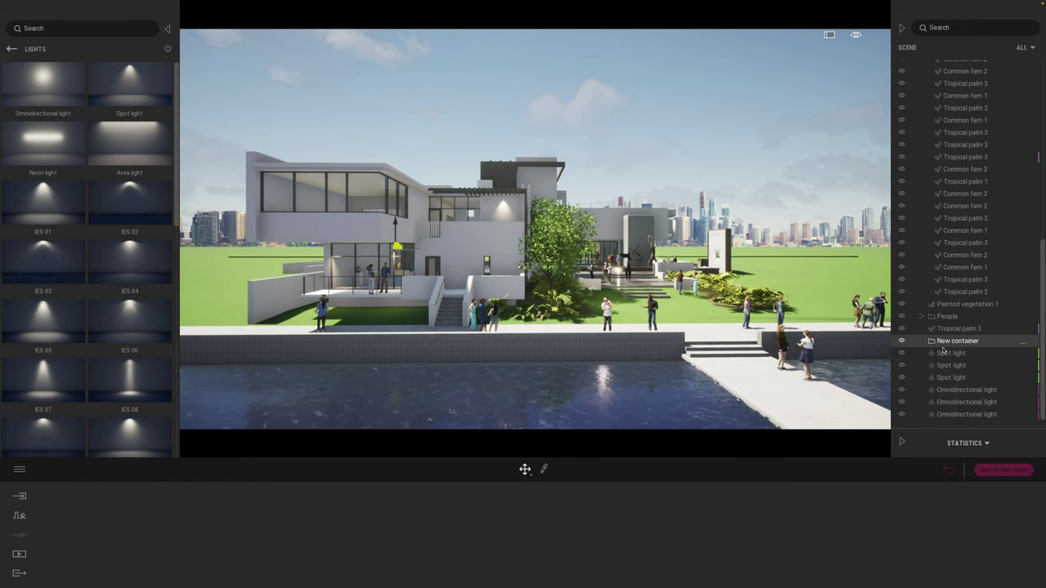
pyautogui.click(945, 353)
pyautogui.keyDown('shift'); pyautogui.click(964, 414); pyautogui.keyUp('shift')
pyautogui.moveTo(944, 354); pyautogui.dragTo(947, 341)
# Hide the container of lights in Image5, and recall the Nightshot image with its lights container selected.
pyautogui.click(902, 341)
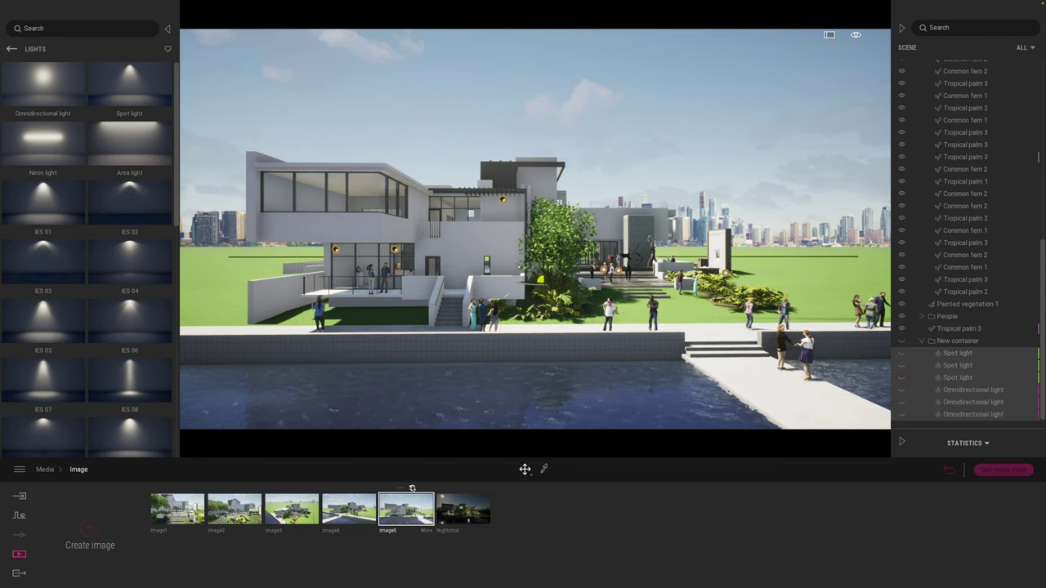
pyautogui.click(462, 511)
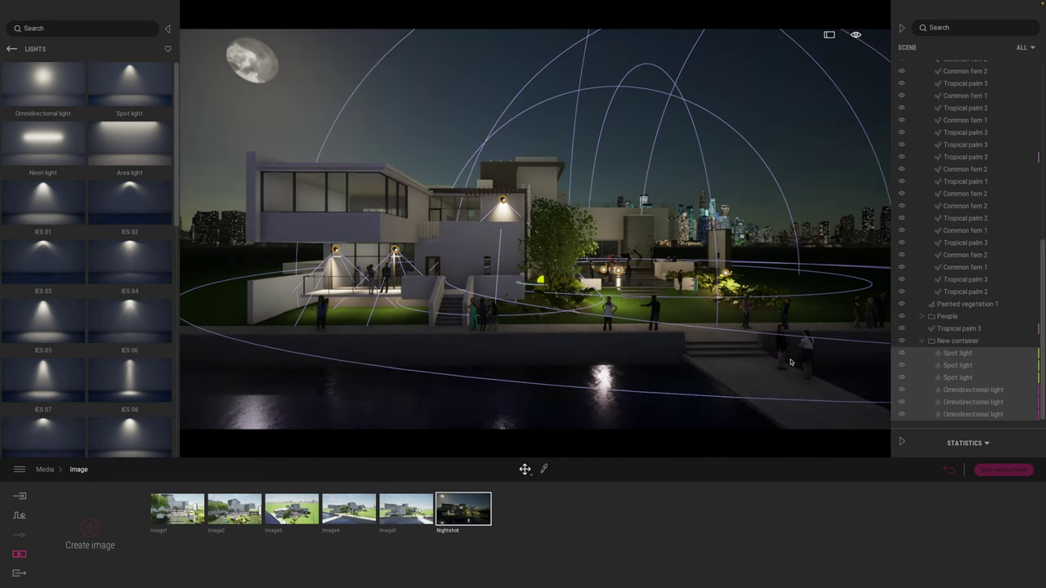
pyautogui.click(936, 341)
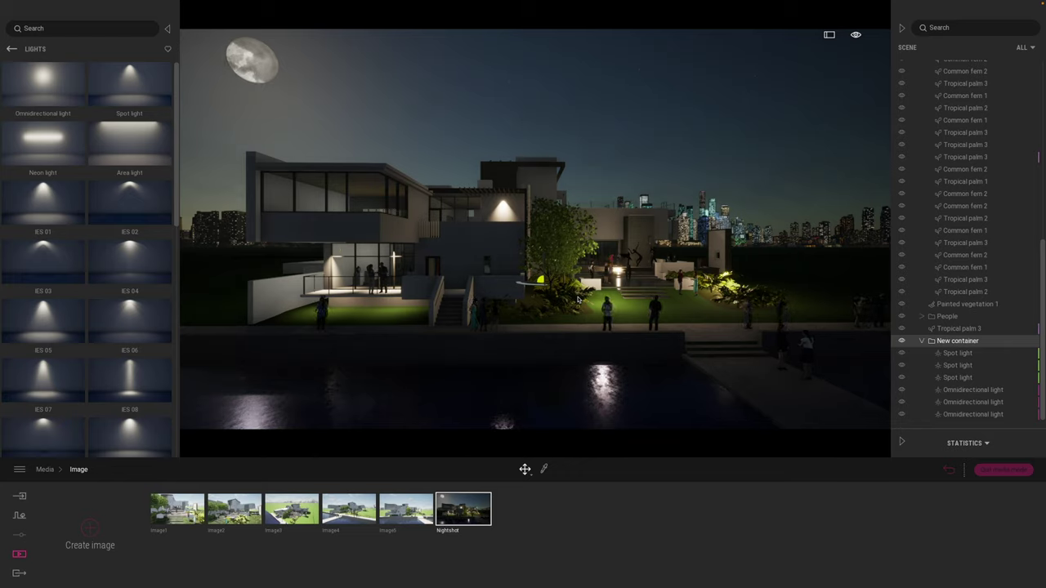
# Copy the upper terrace spot light as one instance onto the rear gallery facade, with about 25.94 m spacing.
pyautogui.click(504, 201)
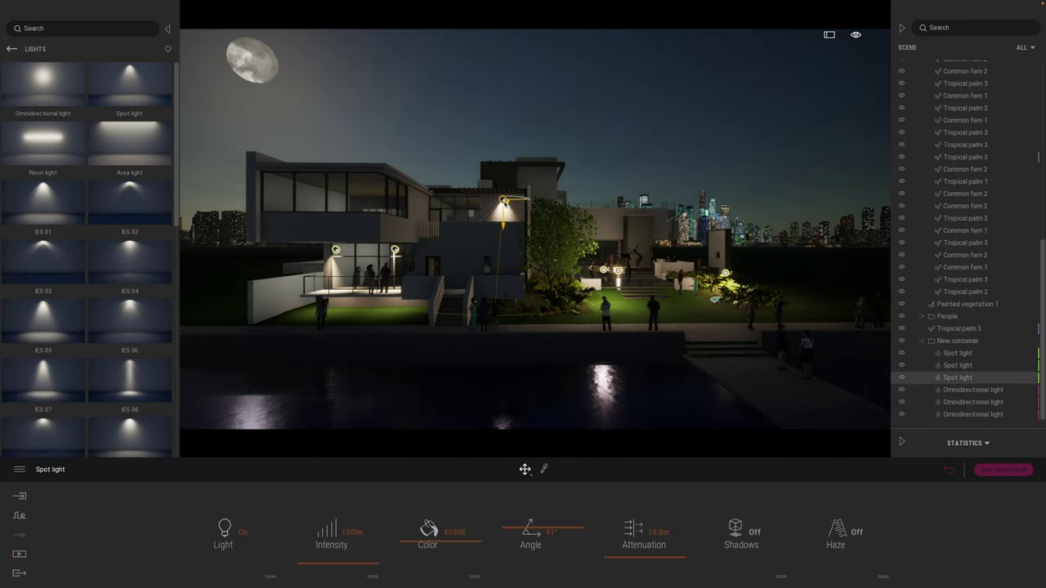
pyautogui.hotkey('ctrl', 'v')
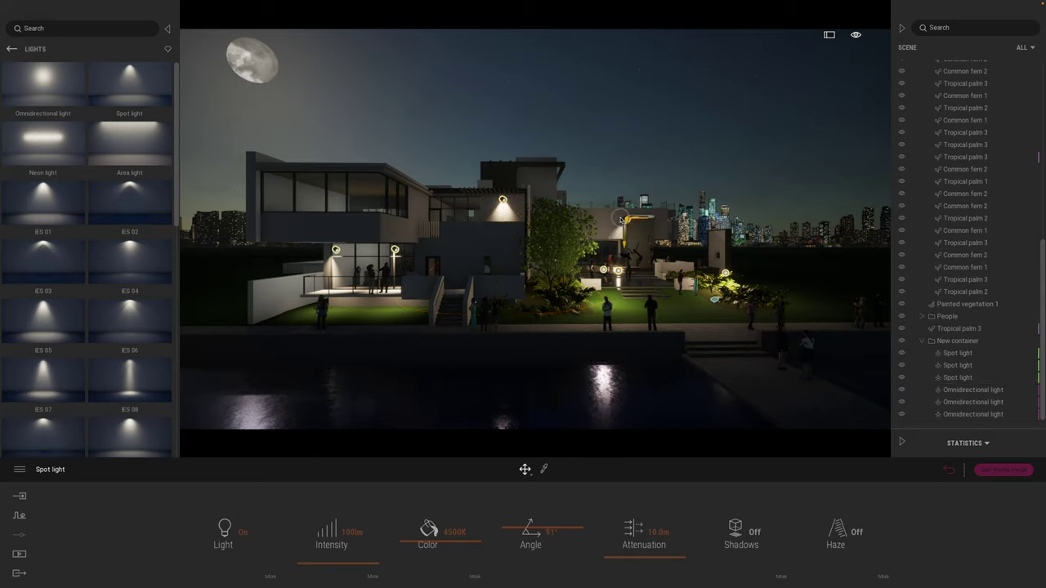
pyautogui.keyDown('shift'); pyautogui.moveTo(616, 221); pyautogui.dragTo(617, 221); pyautogui.keyUp('shift')
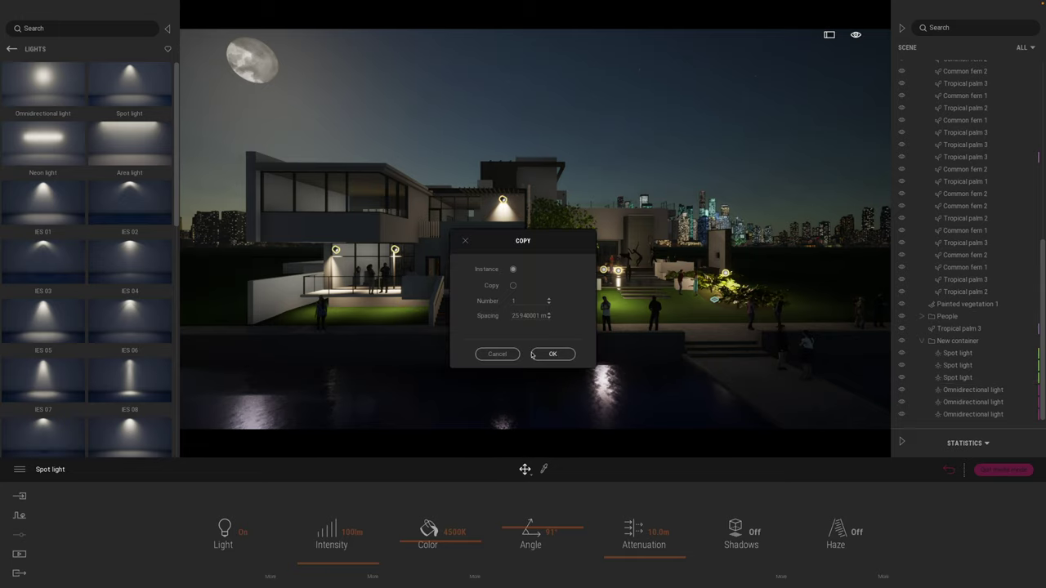
pyautogui.click(552, 355)
# Add two more single instances of the spot light in a row along the rear gallery facade.
pyautogui.keyDown('alt'); pyautogui.moveTo(615, 224); pyautogui.dragTo(599, 243); pyautogui.keyUp('alt')
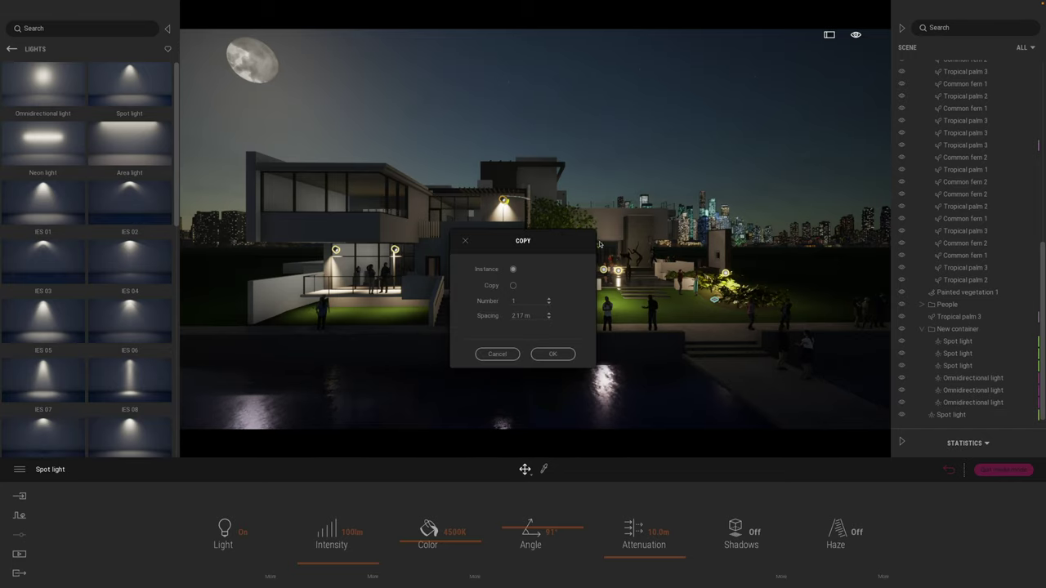
pyautogui.click(552, 354)
pyautogui.press('d')
pyautogui.press('w')
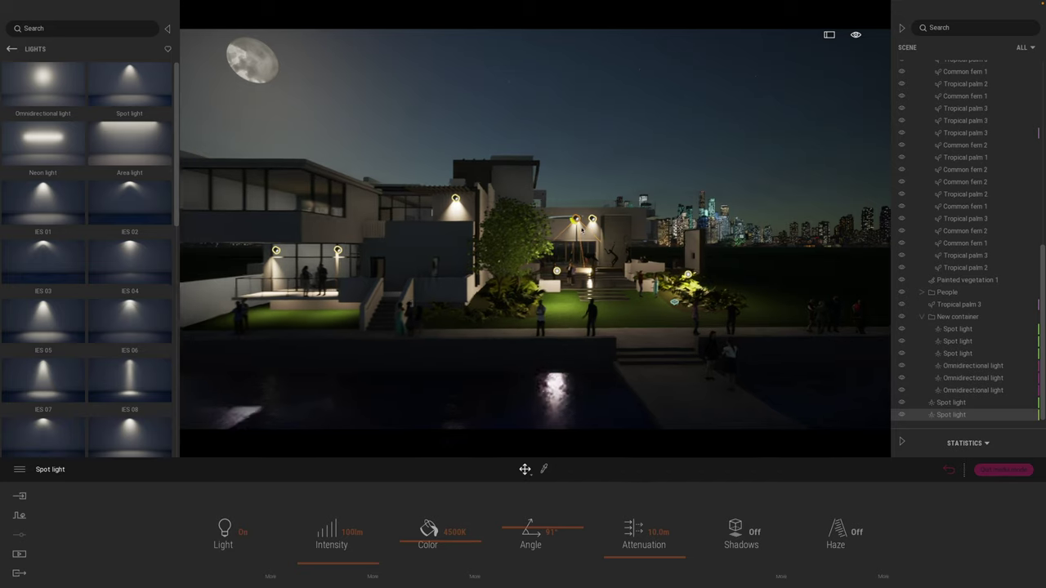
pyautogui.keyDown('shift'); pyautogui.moveTo(562, 223); pyautogui.dragTo(541, 223); pyautogui.keyUp('shift')
pyautogui.click(553, 353)
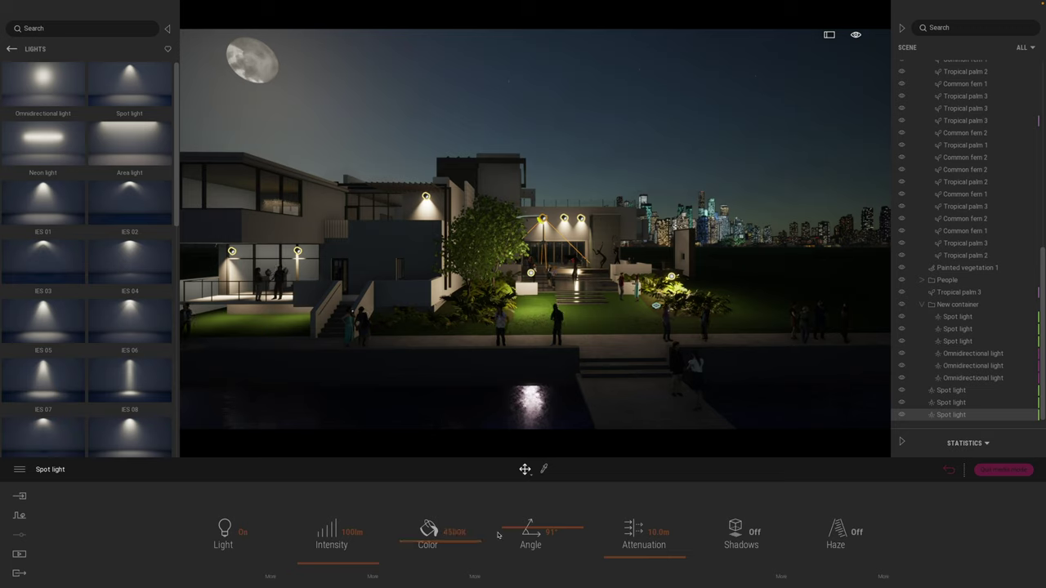
# Set the last facade spot light to 50 lm intensity, 3339 K color, 58.8 m attenuation and a 100° angle.
pyautogui.moveTo(506, 531); pyautogui.dragTo(512, 546)
pyautogui.moveTo(607, 553); pyautogui.dragTo(605, 522)
pyautogui.moveTo(414, 543)
pyautogui.mouseDown()
pyautogui.moveTo(406, 504)
pyautogui.moveTo(401, 549)
pyautogui.mouseUp()
pyautogui.moveTo(336, 565); pyautogui.dragTo(333, 564)
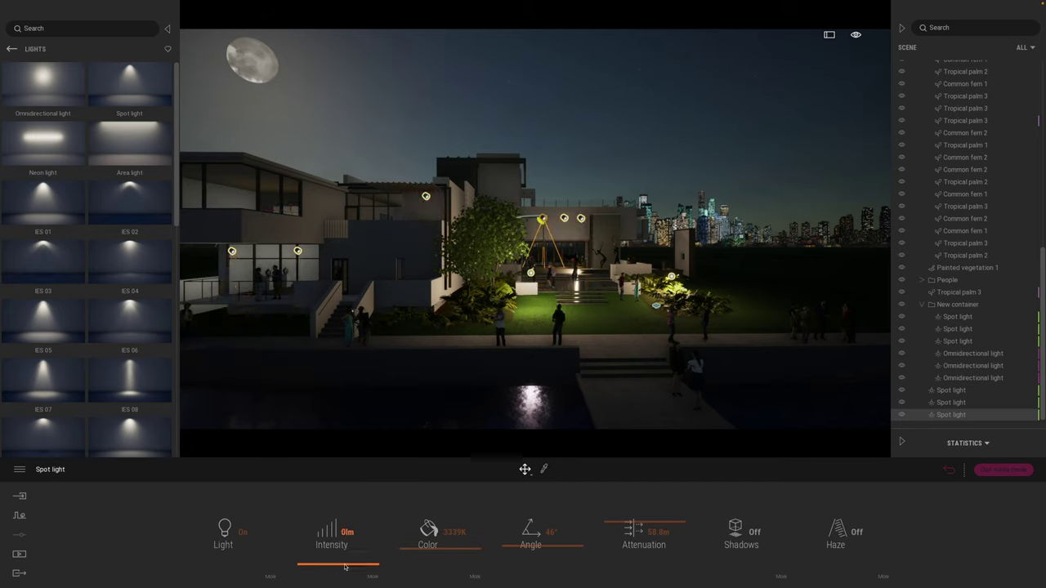
pyautogui.click(373, 534)
pyautogui.write('5')
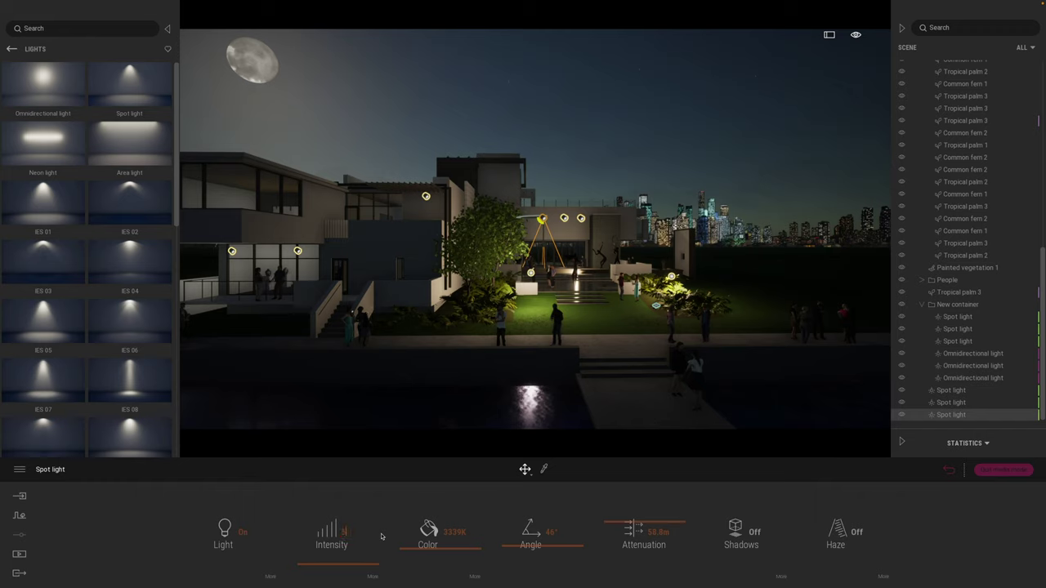
pyautogui.write('0')
pyautogui.press('Return')
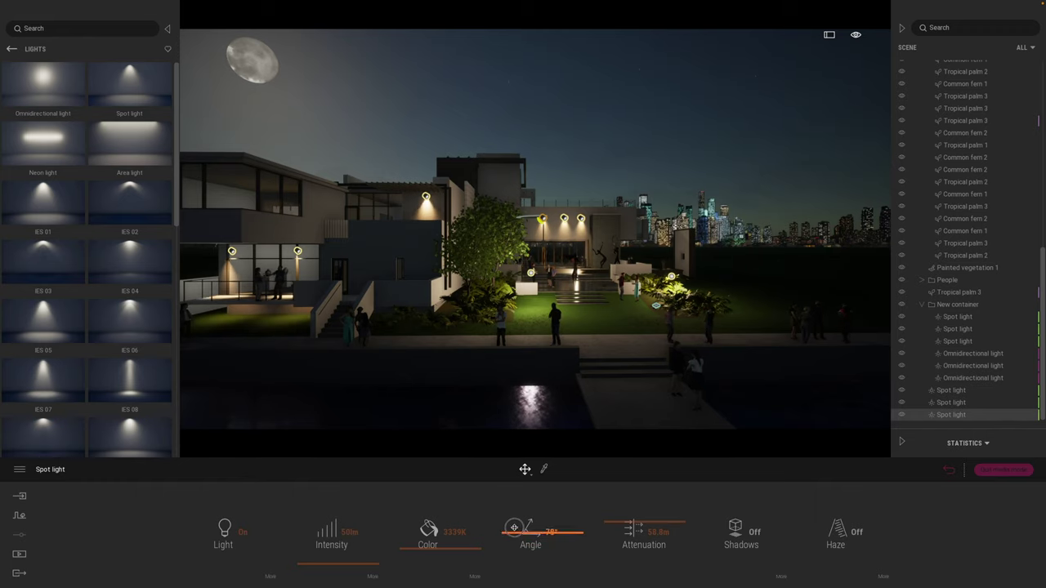
pyautogui.moveTo(514, 527); pyautogui.dragTo(514, 525)
# Place an omnidirectional light inside the glazed upper-floor room of the front wing.
pyautogui.moveTo(638, 257); pyautogui.dragTo(568, 256, button='right')
pyautogui.moveTo(640, 256); pyautogui.dragTo(670, 300)
pyautogui.keyDown('shift'); pyautogui.moveTo(556, 308); pyautogui.dragTo(614, 301, button='middle'); pyautogui.keyUp('shift')
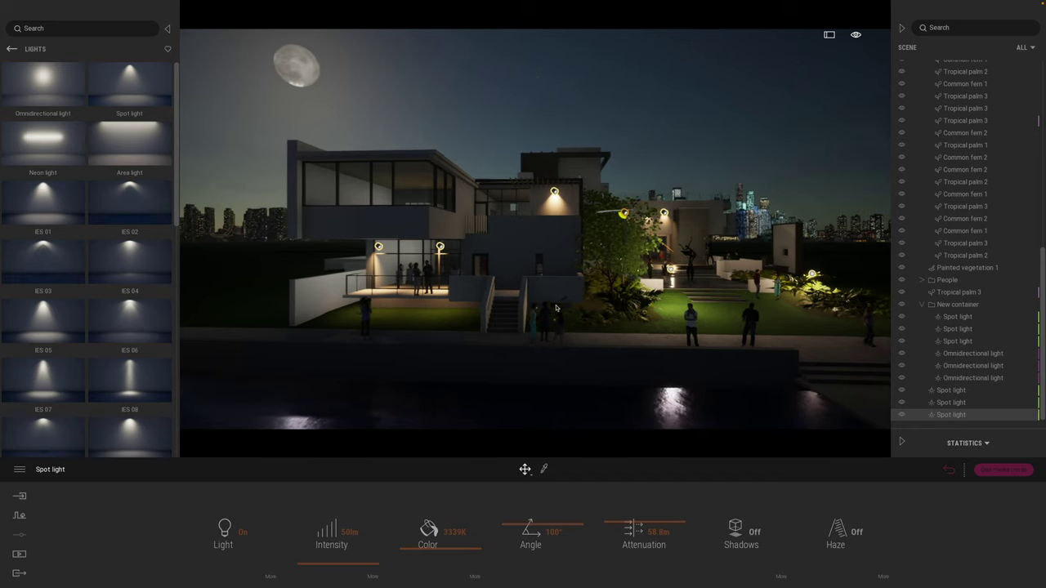
pyautogui.press('d')
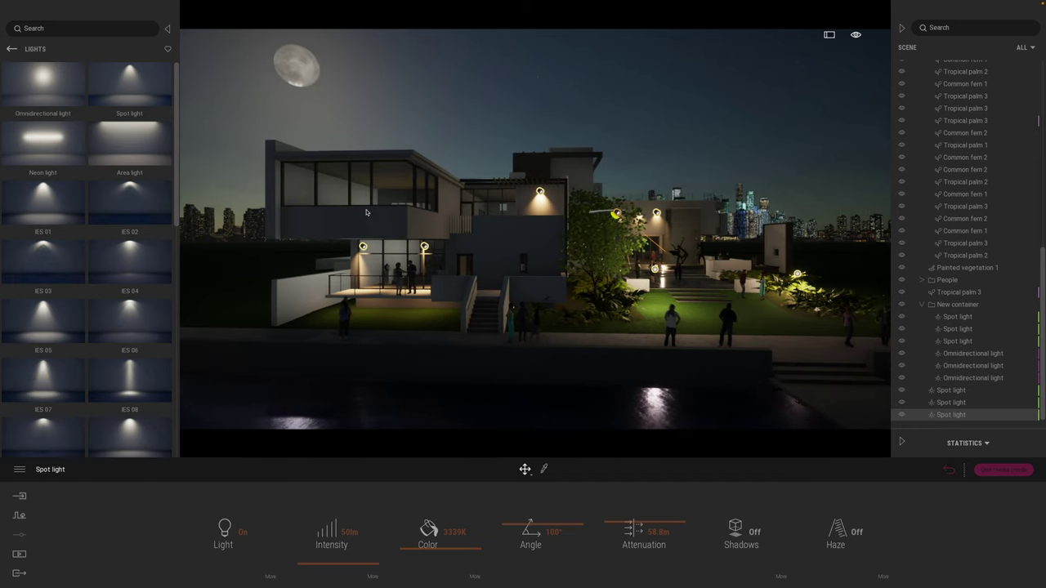
pyautogui.scroll(6, 405, 235)
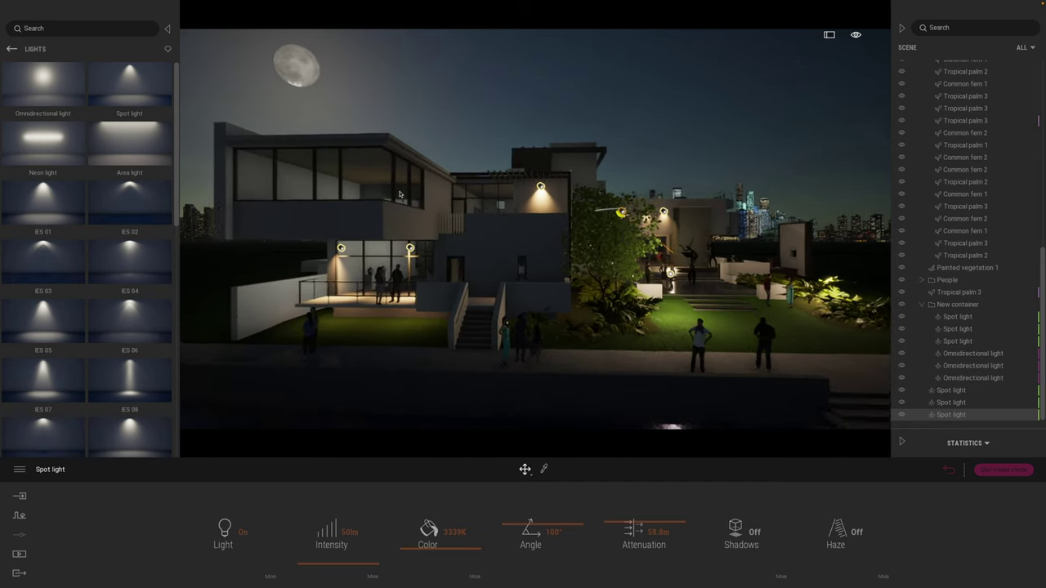
pyautogui.scroll(8, 405, 235)
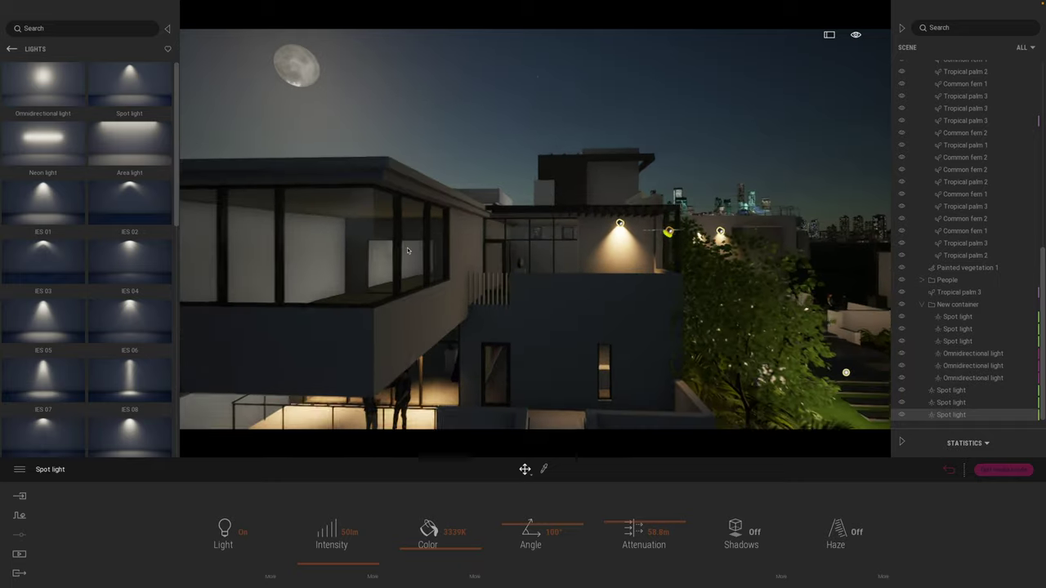
pyautogui.scroll(8, 391, 273)
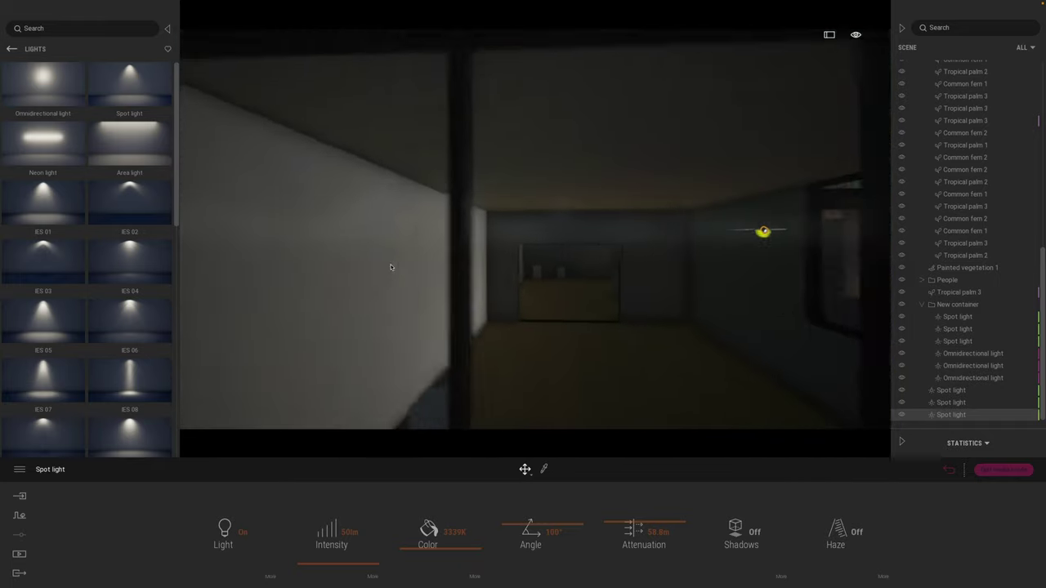
pyautogui.moveTo(42, 81); pyautogui.dragTo(422, 406)
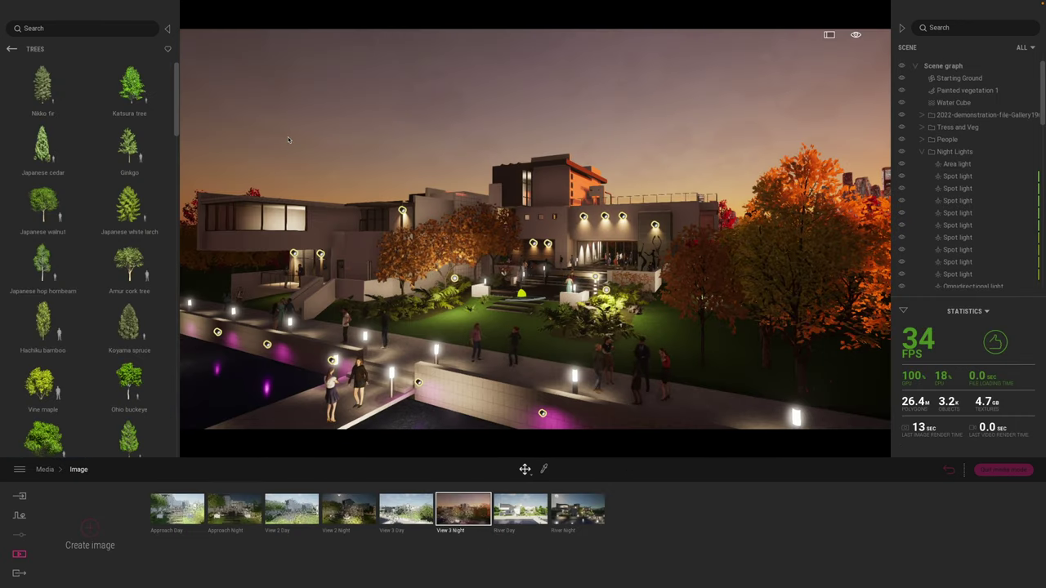
# Hide the library and scene graph to view the View 3 Night image at a larger size.
pyautogui.click(170, 31)
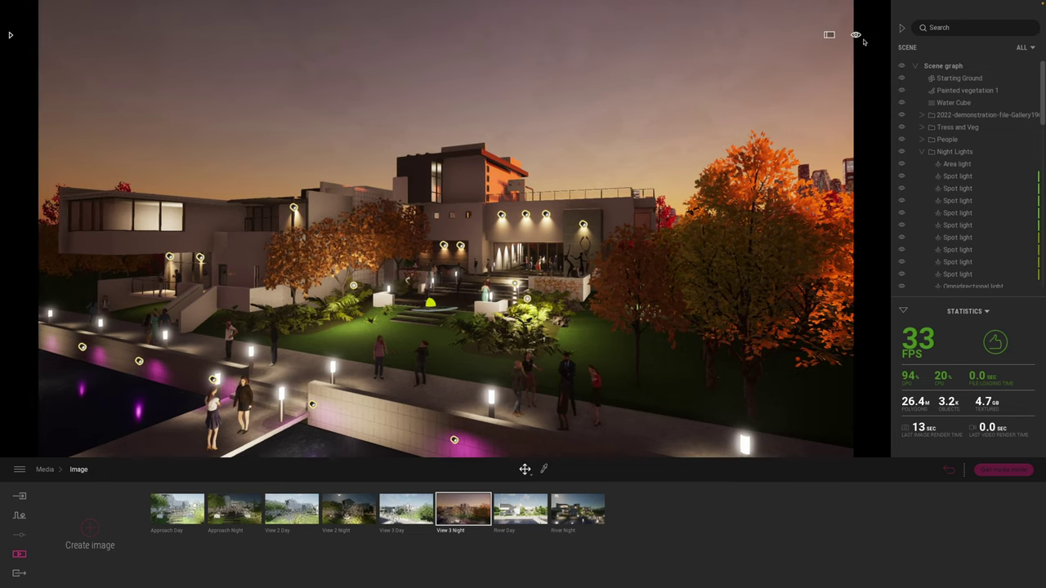
pyautogui.click(901, 30)
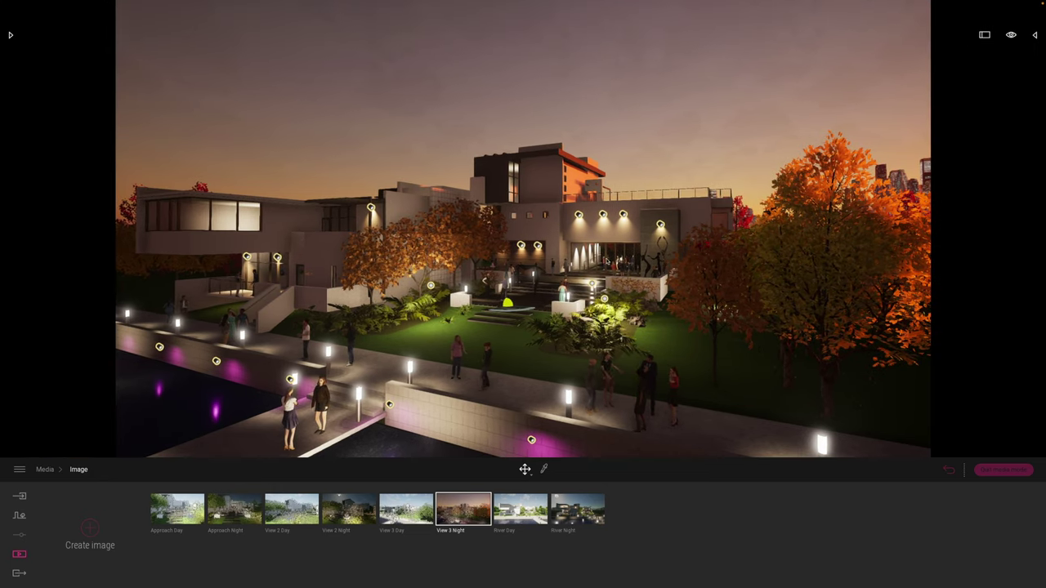
# Review the Approach Day and Approach Night images.
pyautogui.moveTo(200, 489)
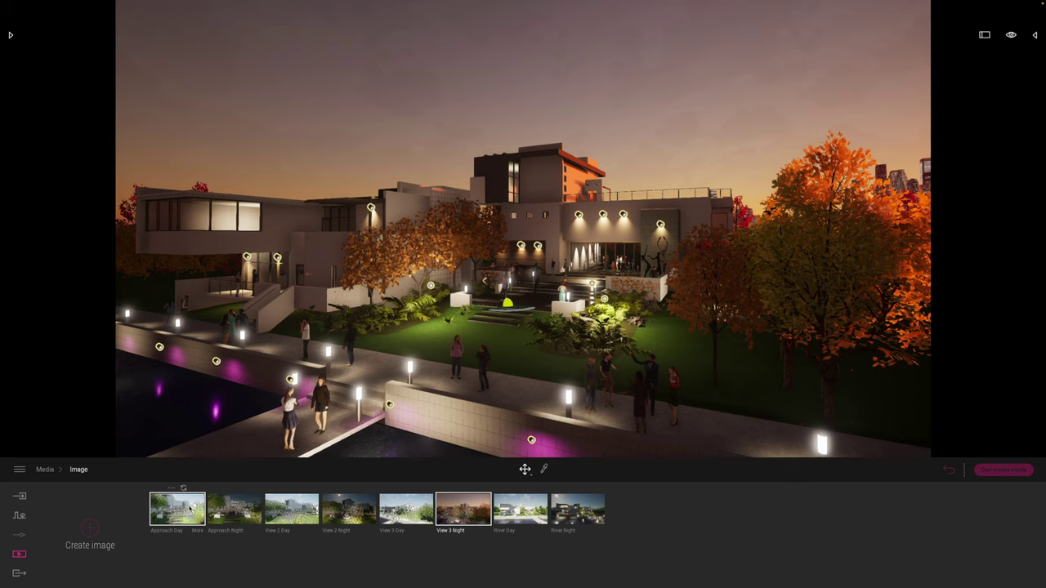
pyautogui.click(183, 510)
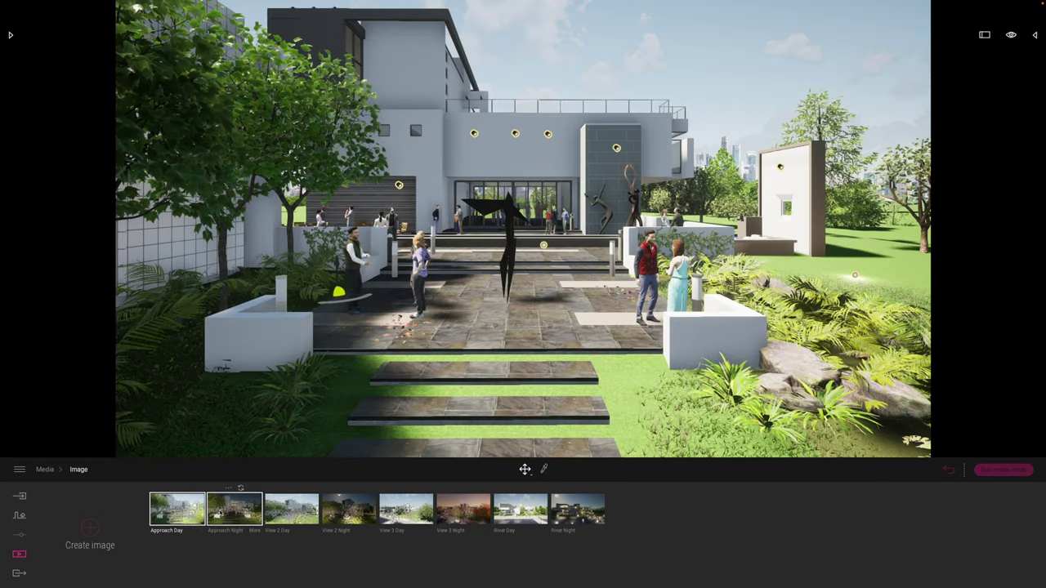
pyautogui.click(234, 508)
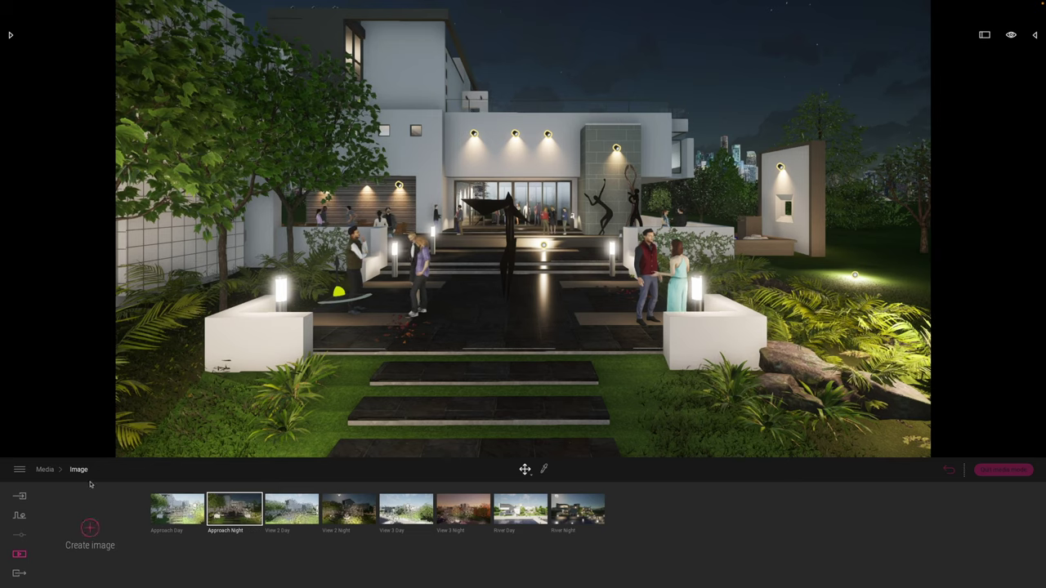
# Set the overall display quality preset to Ultra in the preferences.
pyautogui.click(20, 470)
pyautogui.click(41, 433)
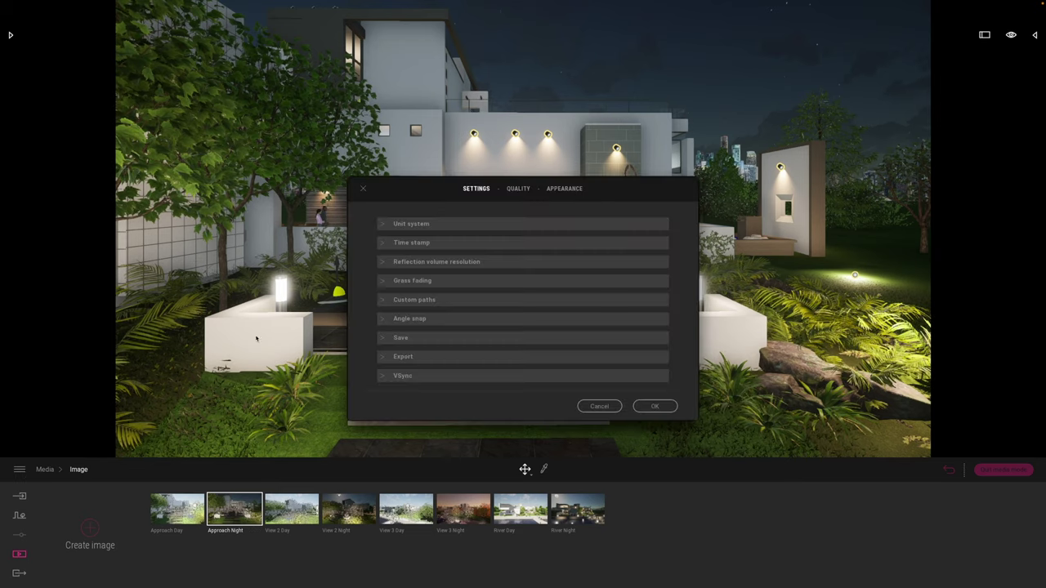
pyautogui.click(516, 190)
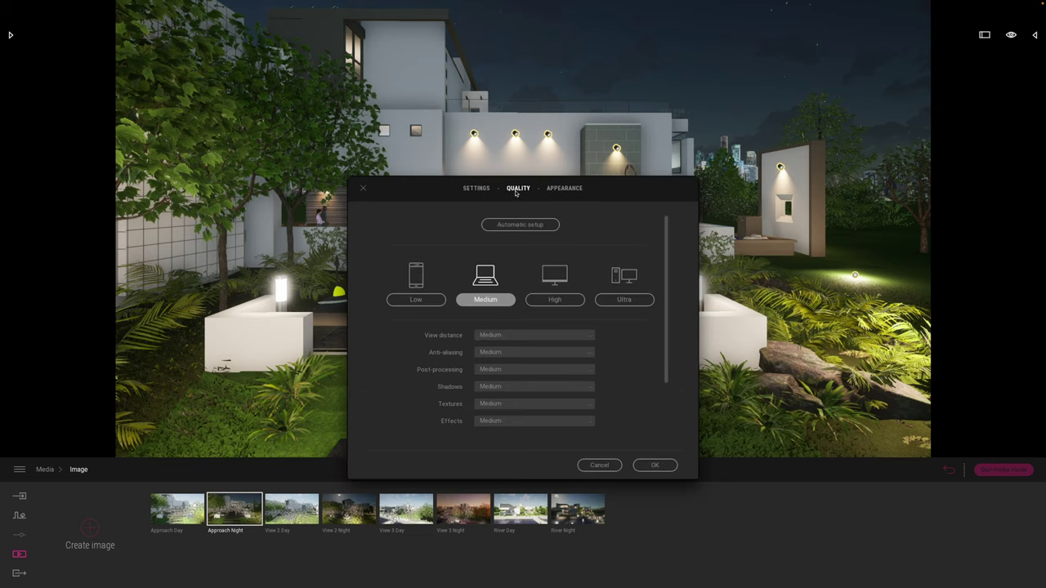
pyautogui.click(613, 304)
pyautogui.click(656, 464)
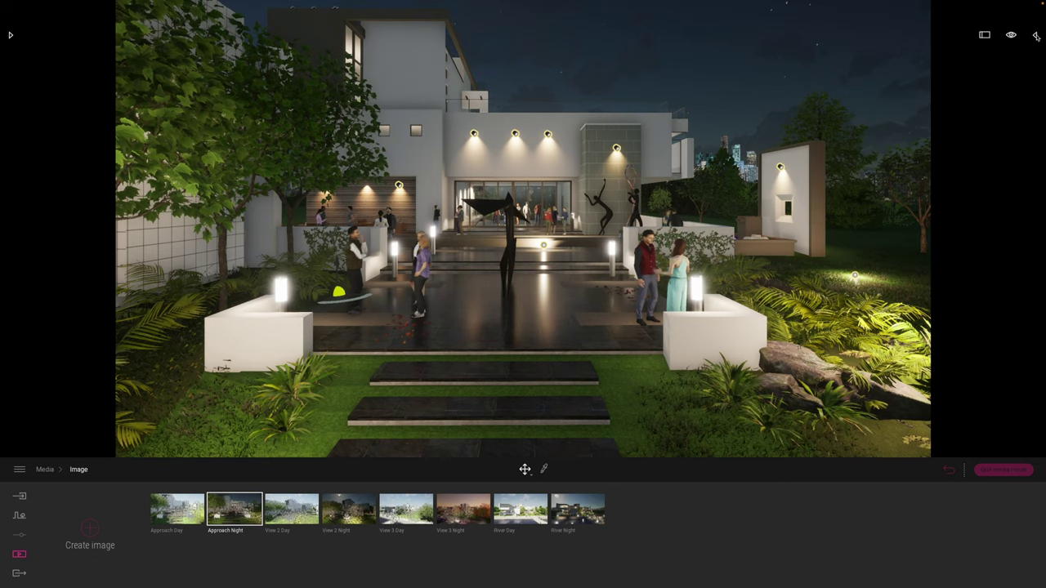
# Show the scene graph with statistics and check sideways camera movement in the Approach Night view.
pyautogui.click(1035, 36)
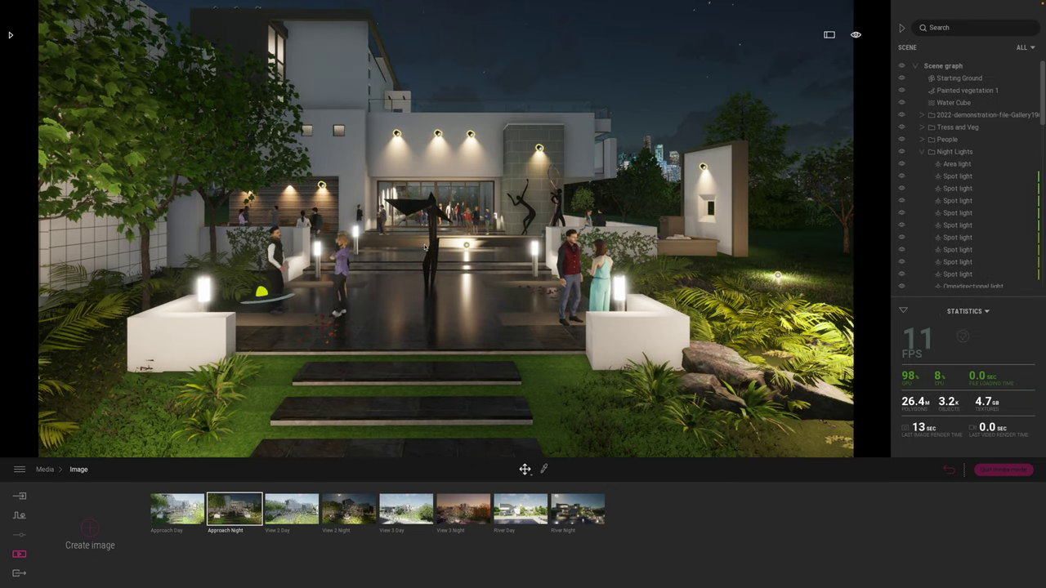
pyautogui.press('a')
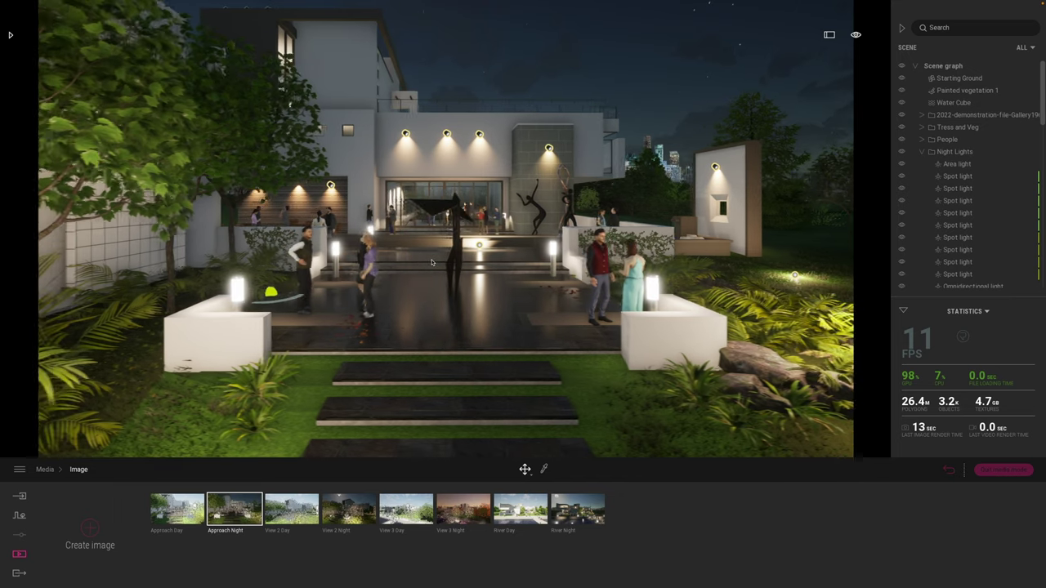
pyautogui.press('d')
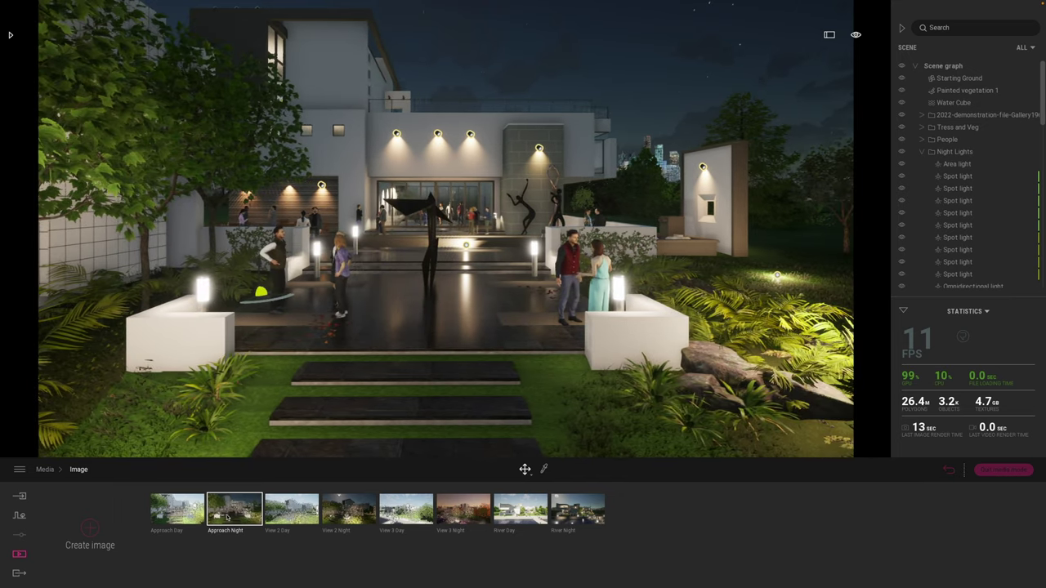
# Review the View 2, View 3 and River images in their day and night versions.
pyautogui.click(292, 507)
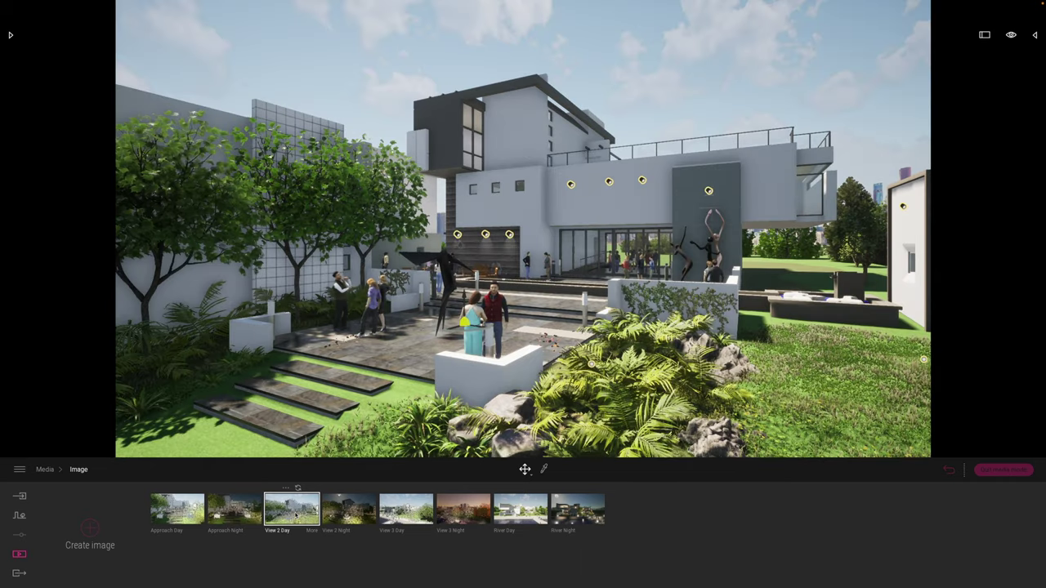
pyautogui.click(360, 508)
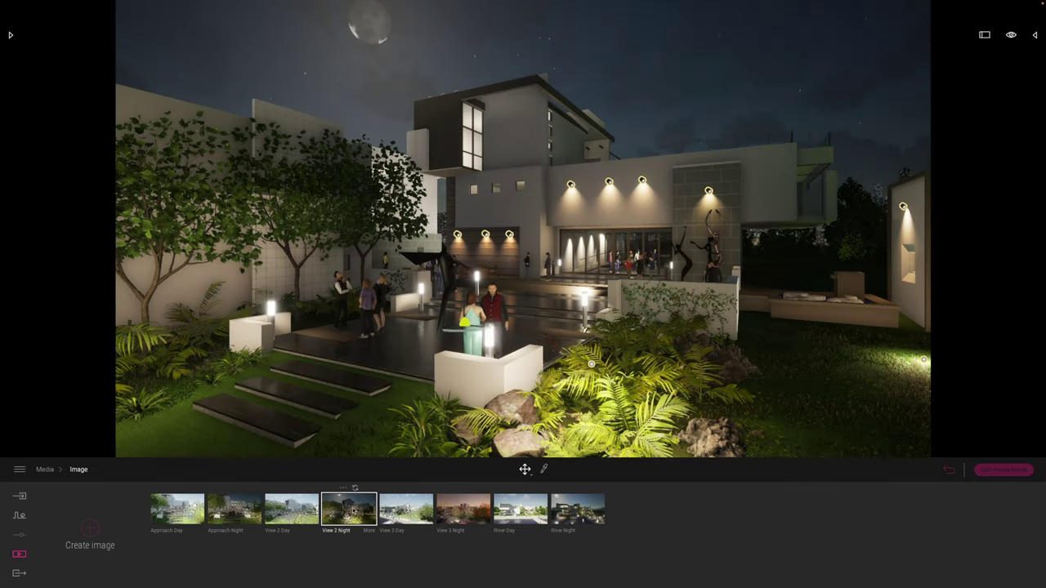
pyautogui.click(406, 508)
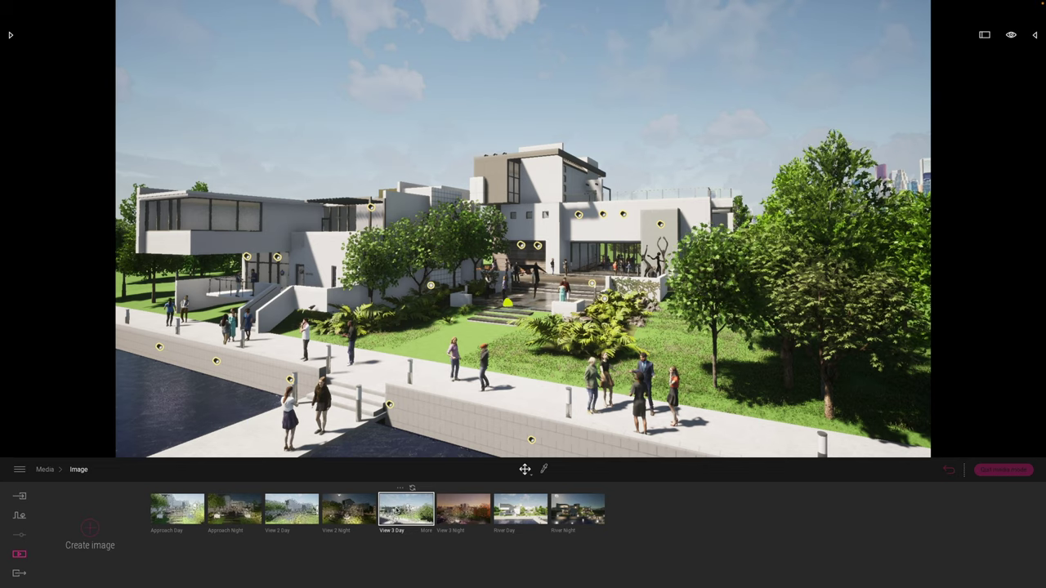
pyautogui.click(452, 511)
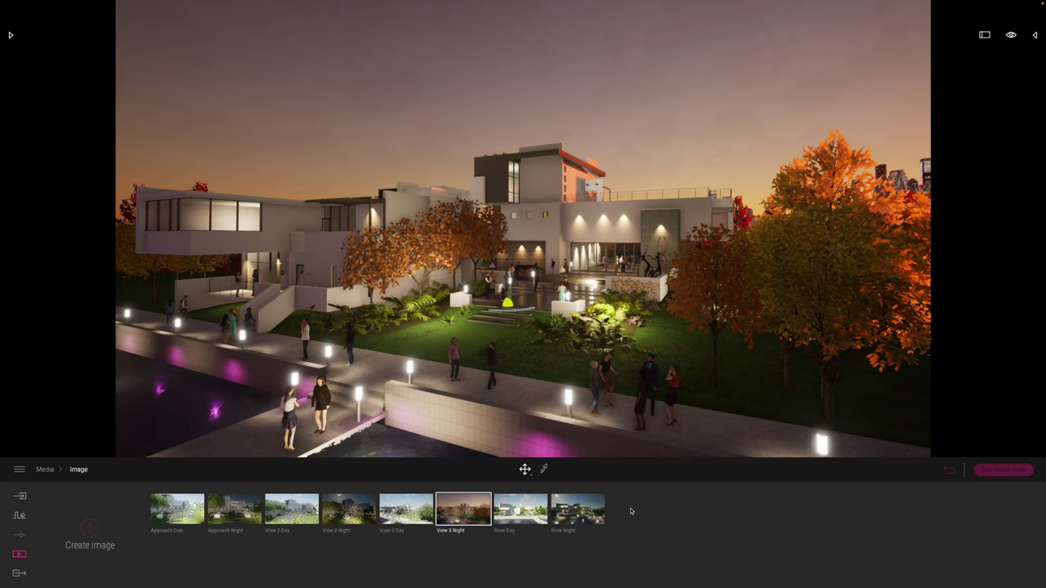
pyautogui.click(519, 512)
pyautogui.click(520, 511)
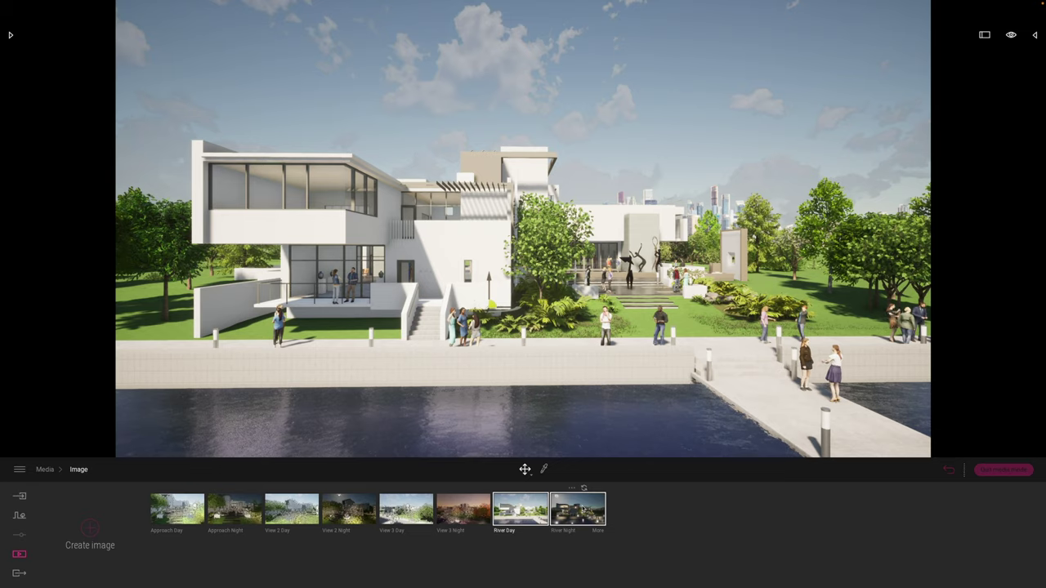
pyautogui.click(578, 508)
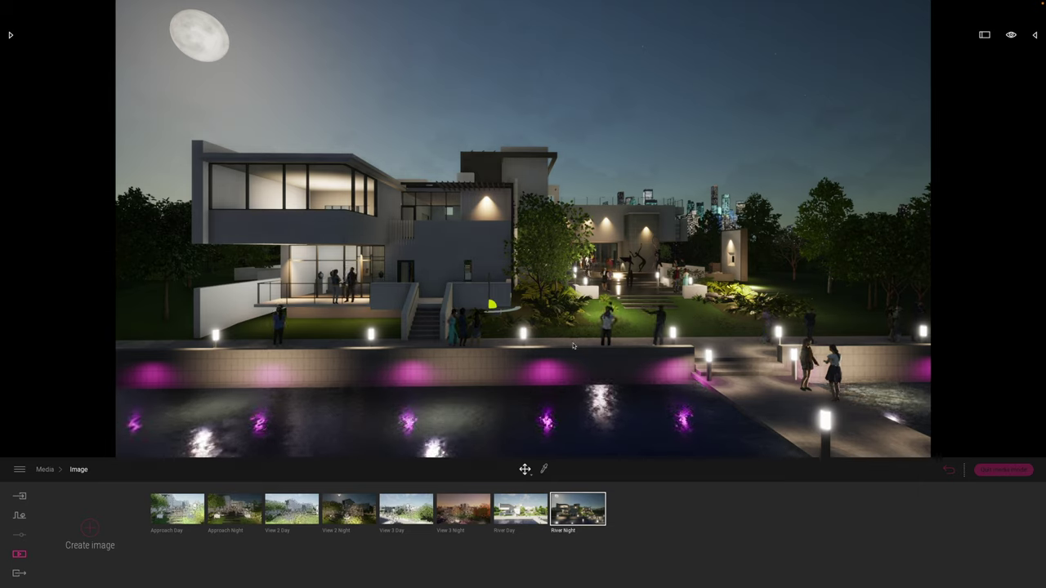
# Select all the saved still images for export.
pyautogui.click(16, 575)
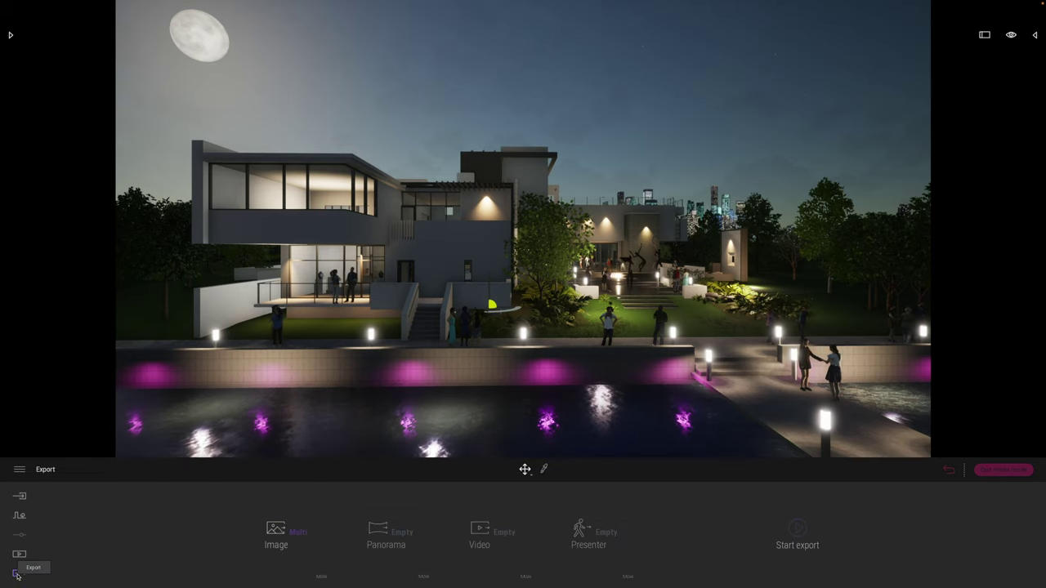
pyautogui.click(299, 533)
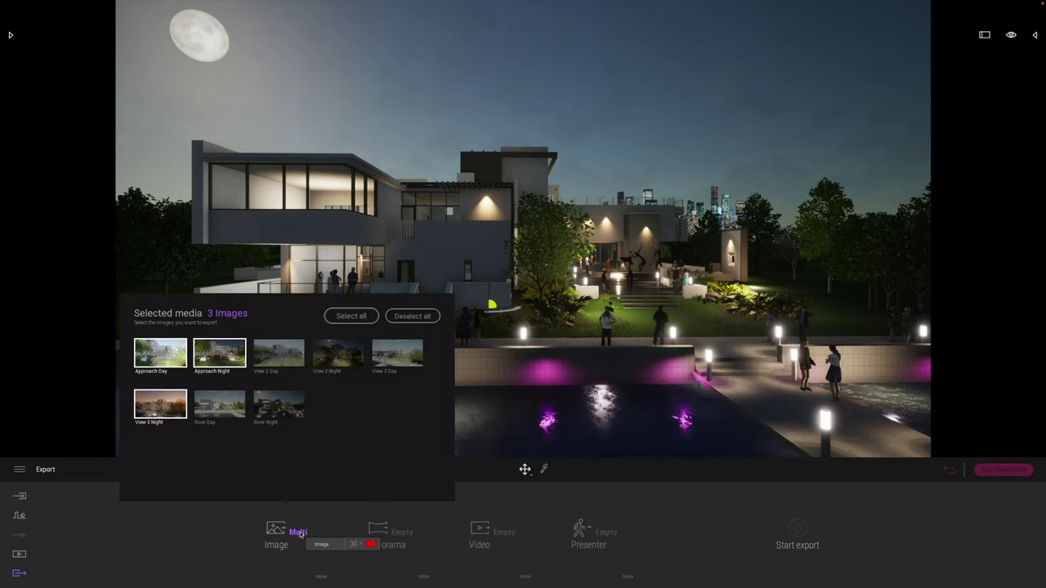
pyautogui.click(359, 317)
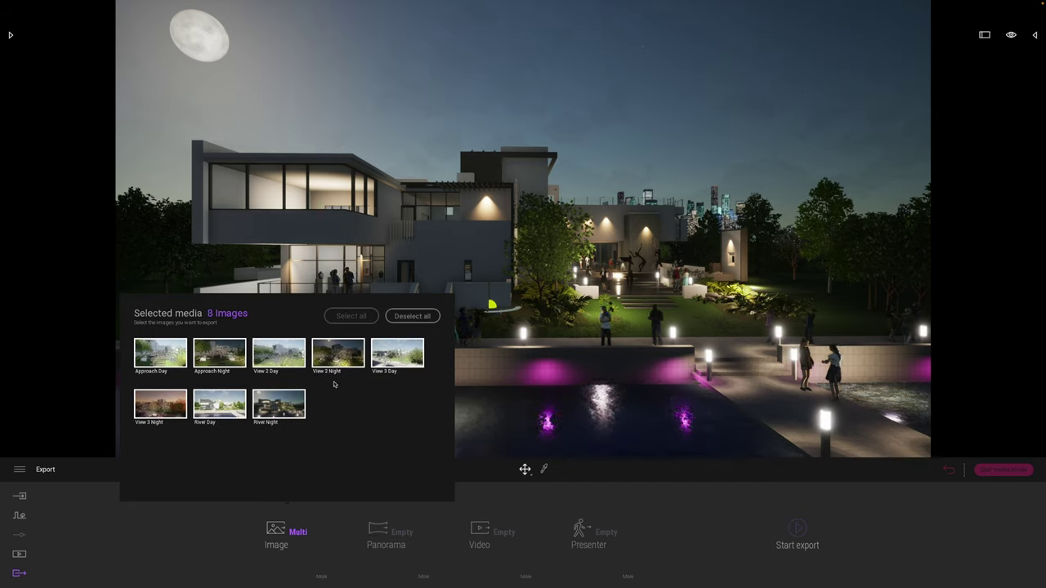
# Export the selected images to a new folder named New inside the Twinmotion Webinar Renders folder.
pyautogui.click(798, 530)
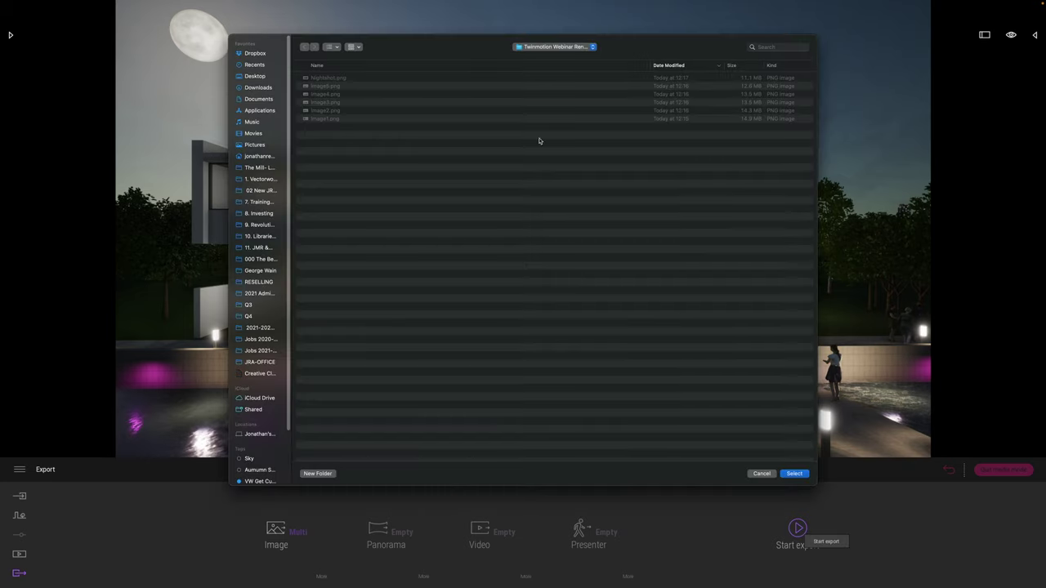
pyautogui.click(318, 474)
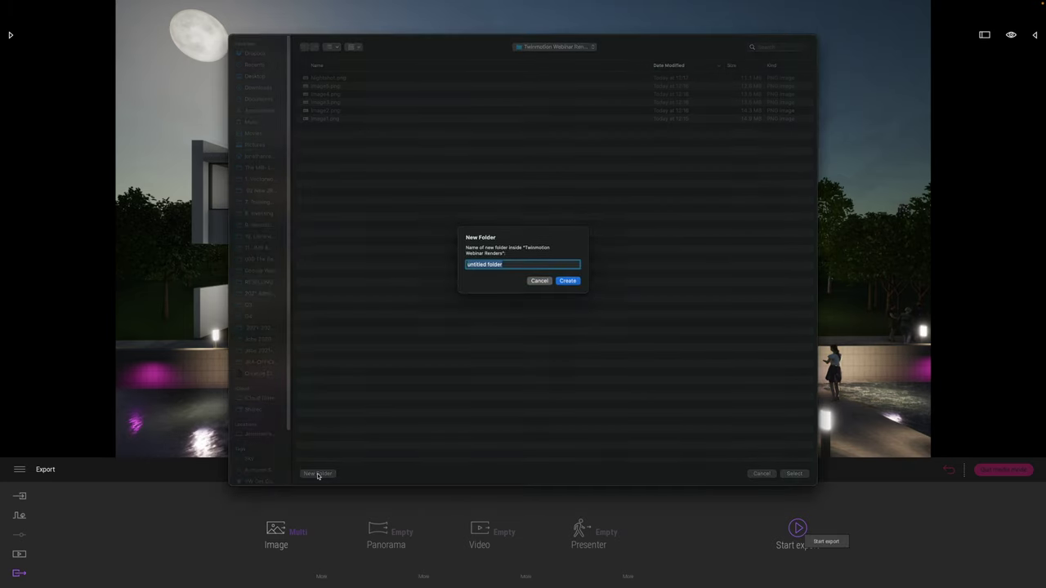
pyautogui.press('Return')
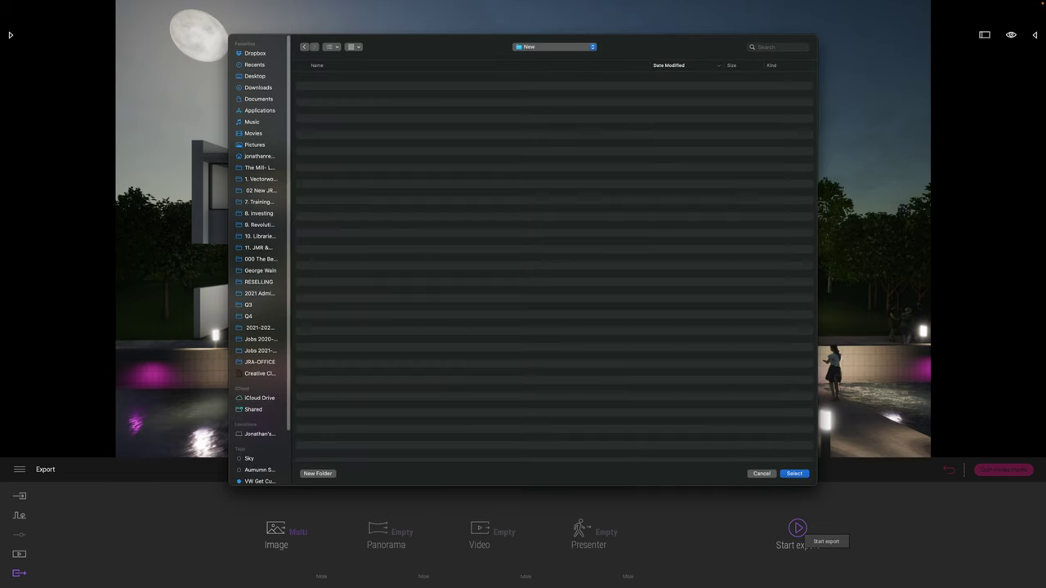
pyautogui.click(793, 474)
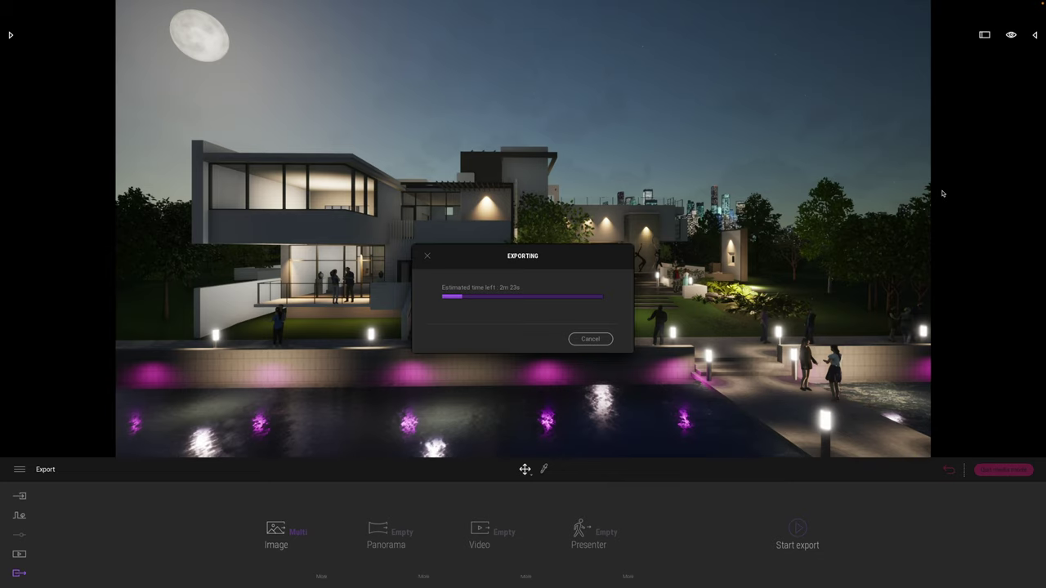
# Switch to Vectorworks and orbit the gallery model with the Flyover tool while the export runs.
pyautogui.click(812, 574)
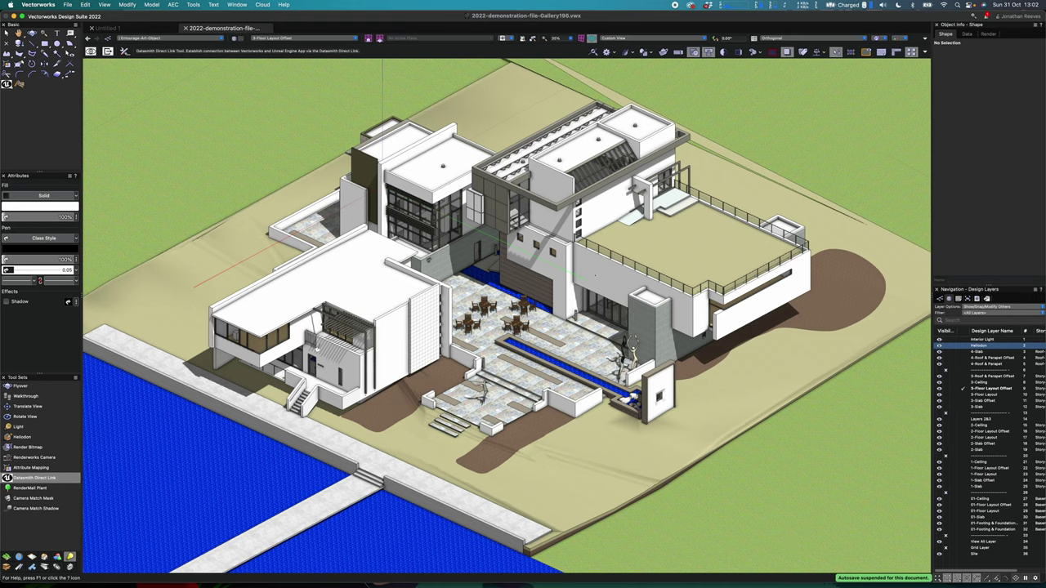
pyautogui.hotkey('shift', 'c')
pyautogui.moveTo(645, 424)
pyautogui.mouseDown()
pyautogui.moveTo(614, 411)
pyautogui.moveTo(635, 397)
pyautogui.moveTo(688, 406)
pyautogui.moveTo(656, 431)
pyautogui.moveTo(577, 403)
pyautogui.moveTo(589, 392)
pyautogui.moveTo(638, 405)
pyautogui.mouseUp()
pyautogui.moveTo(905, 400); pyautogui.dragTo(852, 404)
# Switch to Activity Monitor and arrange the GPU and CPU history windows to examine the processor load.
pyautogui.press('super+4')
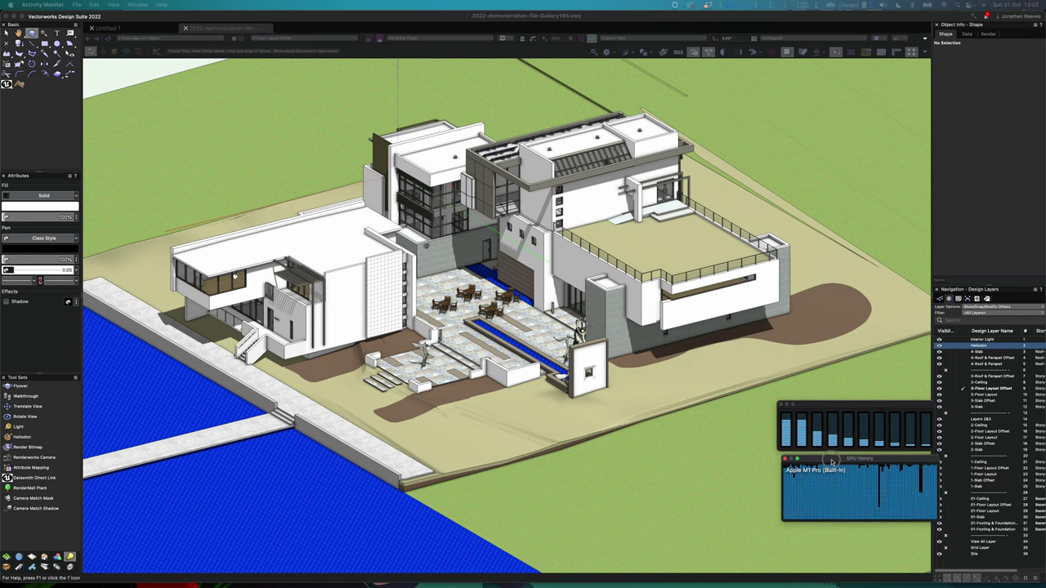
pyautogui.moveTo(1044, 35); pyautogui.dragTo(849, 26)
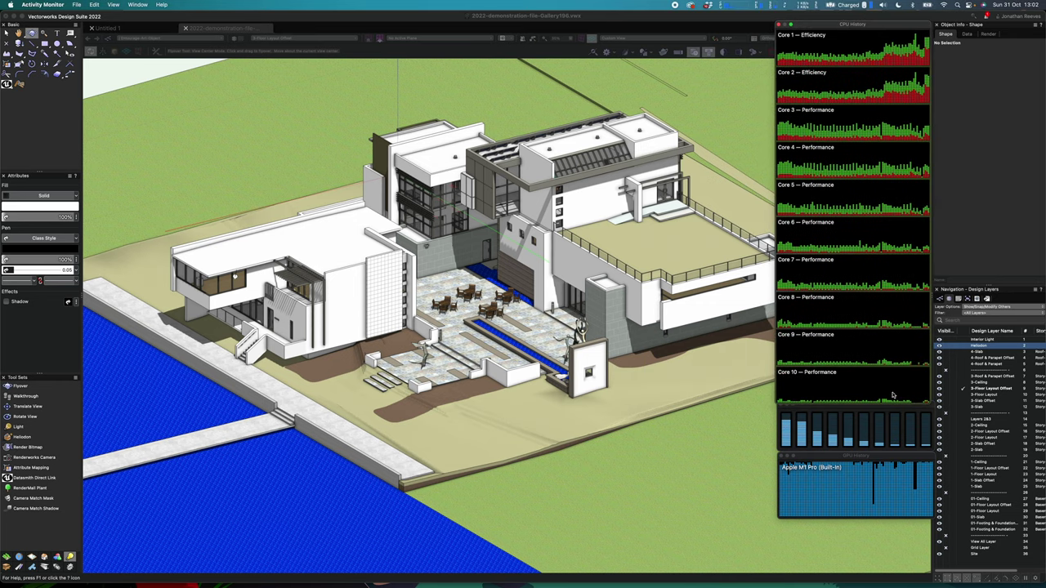